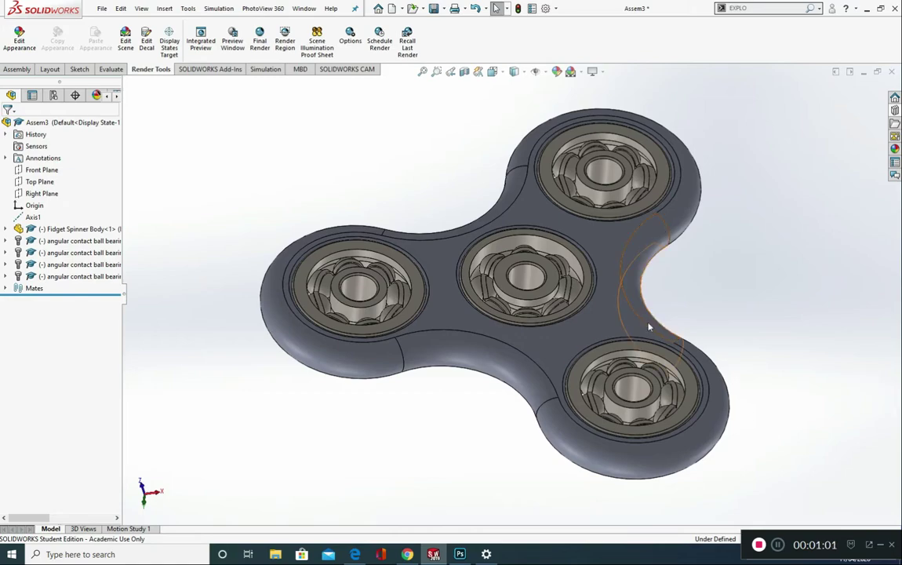
click(598, 328)
middle_drag(598, 328, 838, 306)
click(833, 307)
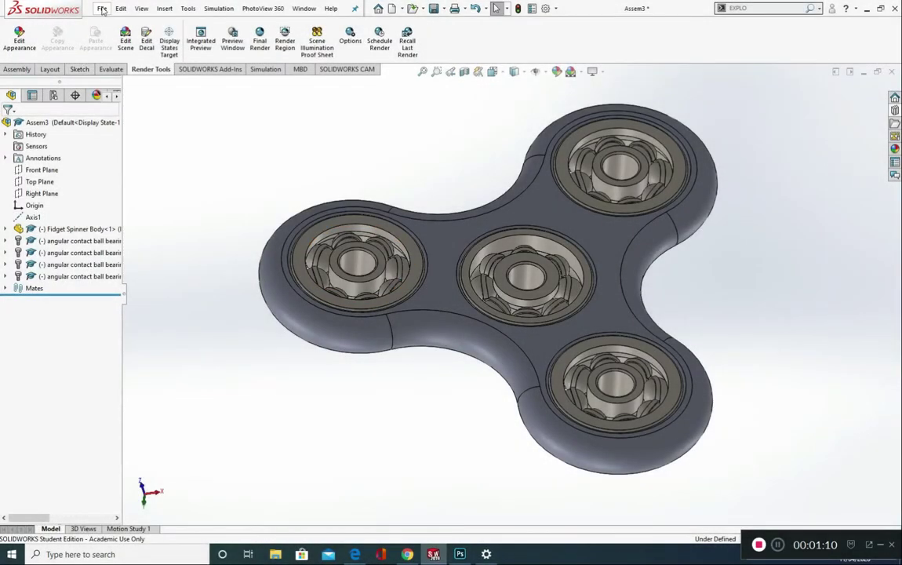
Step: Create a new part document and orient the view normal to the Top Plane
click(102, 9)
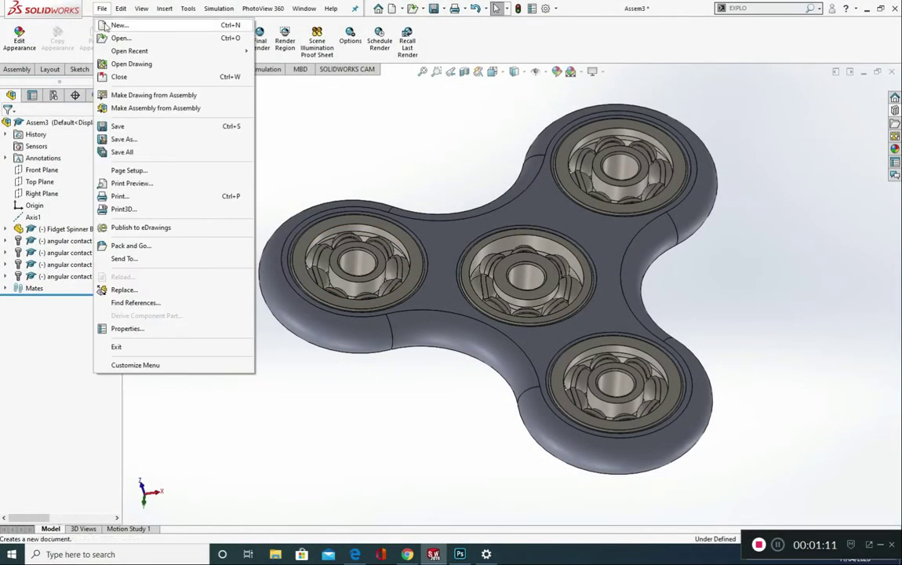
click(118, 26)
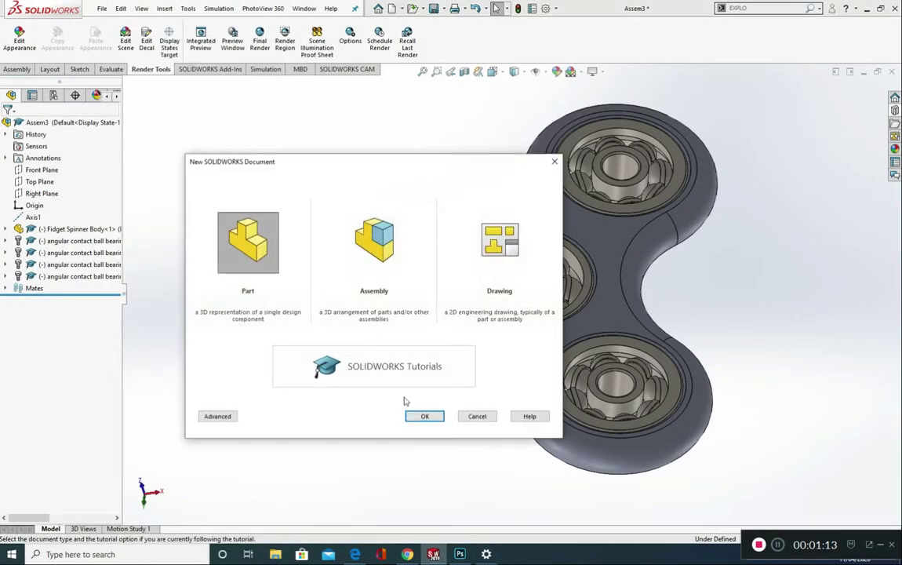
click(424, 417)
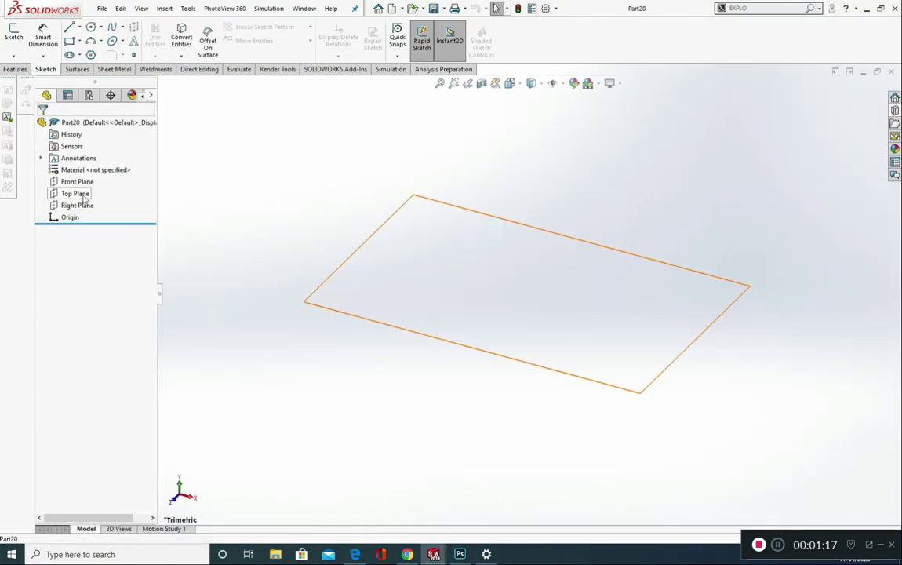
click(76, 193)
click(137, 181)
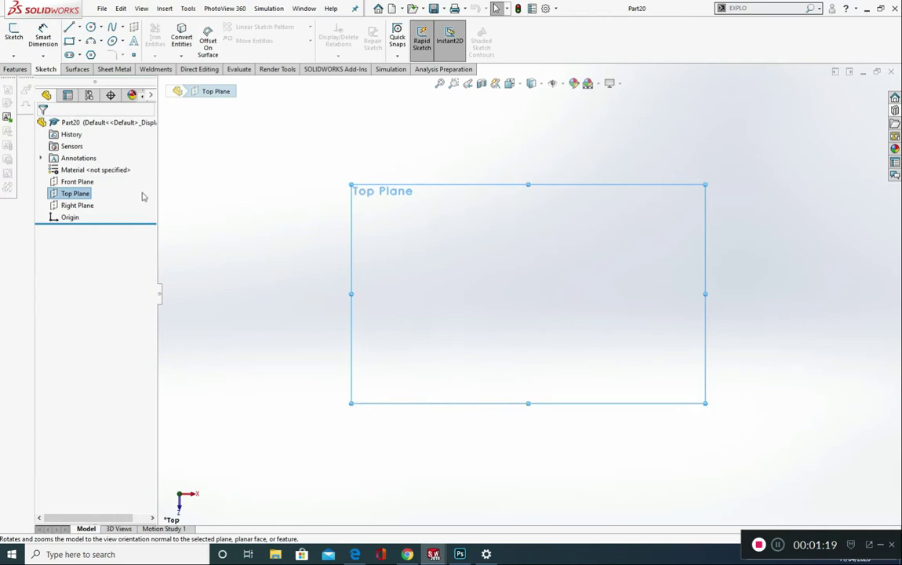
Step: Sketch a vertical centerline about 74 mm long on the Top Plane, ending at the origin
click(81, 27)
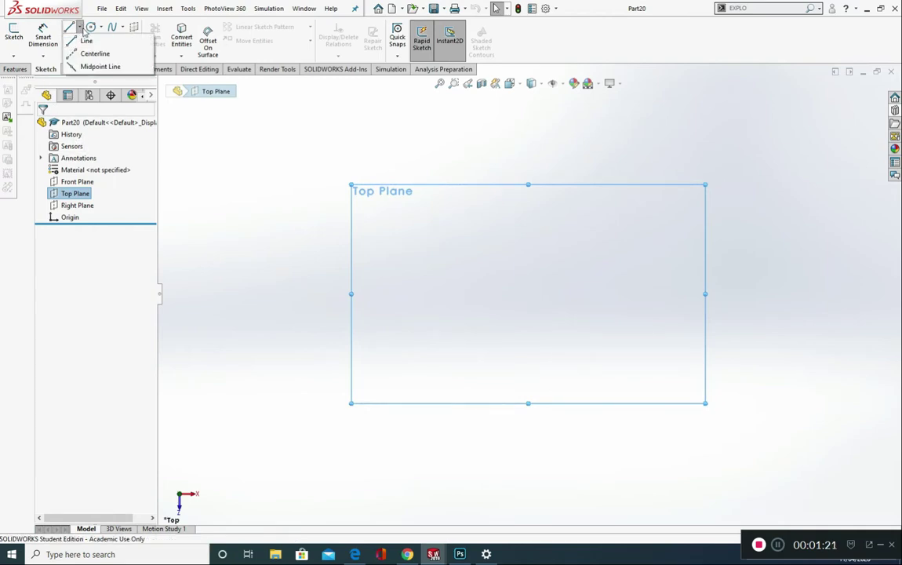
click(93, 52)
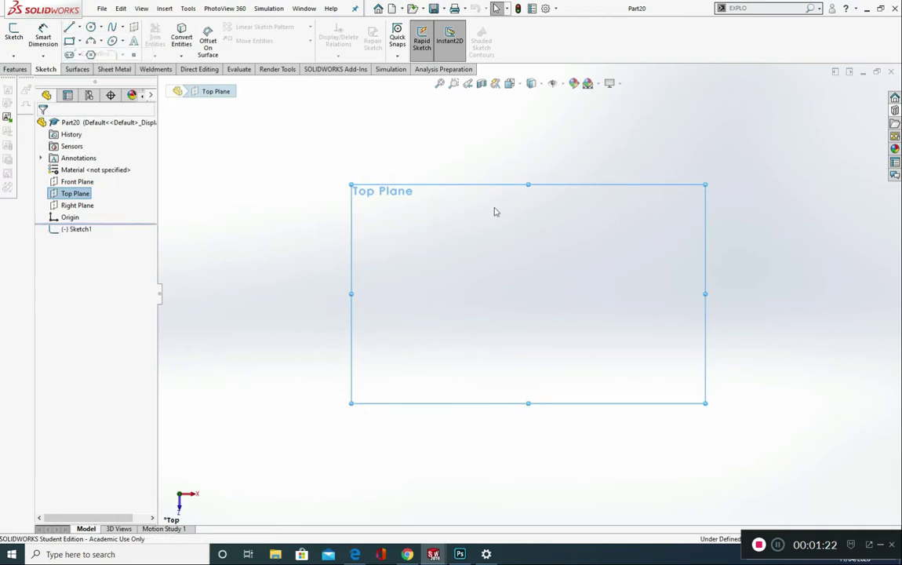
click(528, 149)
click(530, 292)
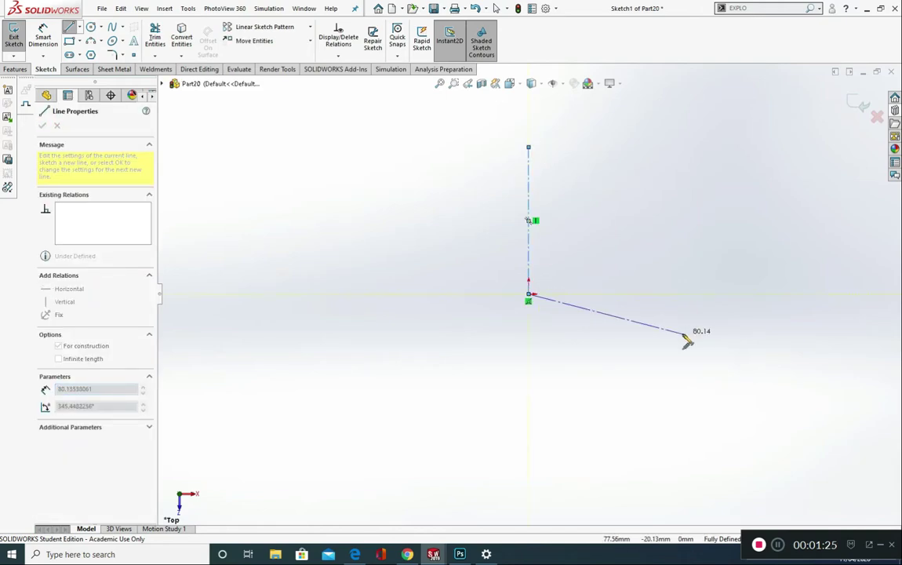
key(Escape)
Step: Dimension the vertical centerline's length as 30 mm
click(50, 33)
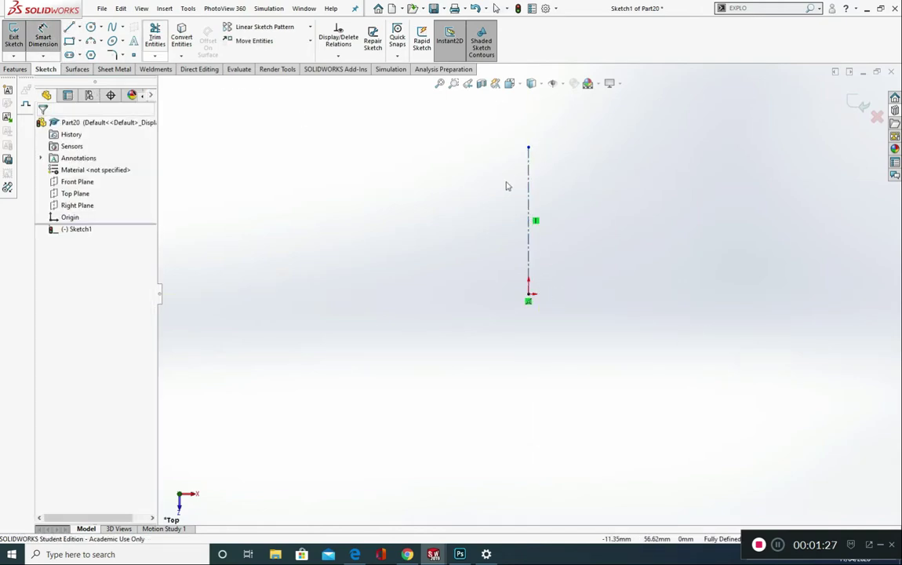
click(528, 192)
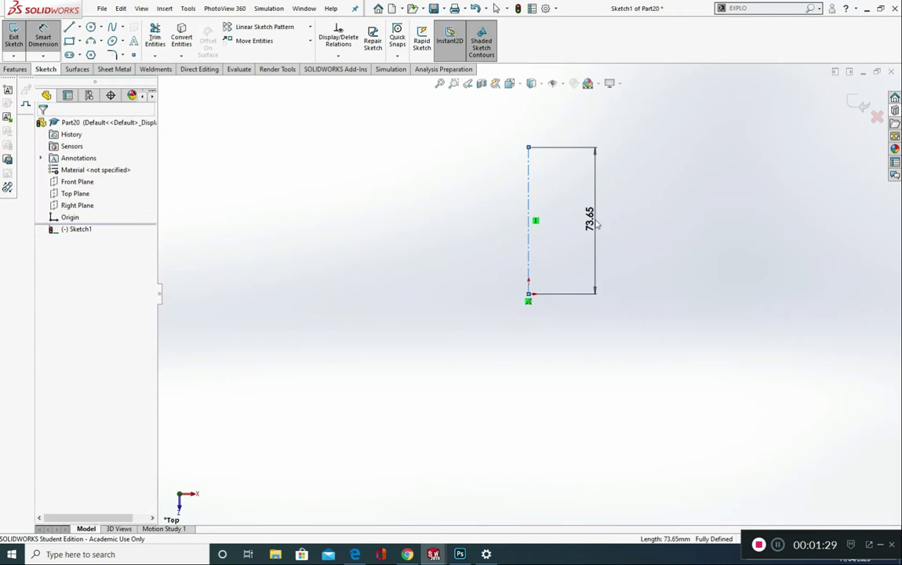
click(596, 222)
text(30)
click(547, 204)
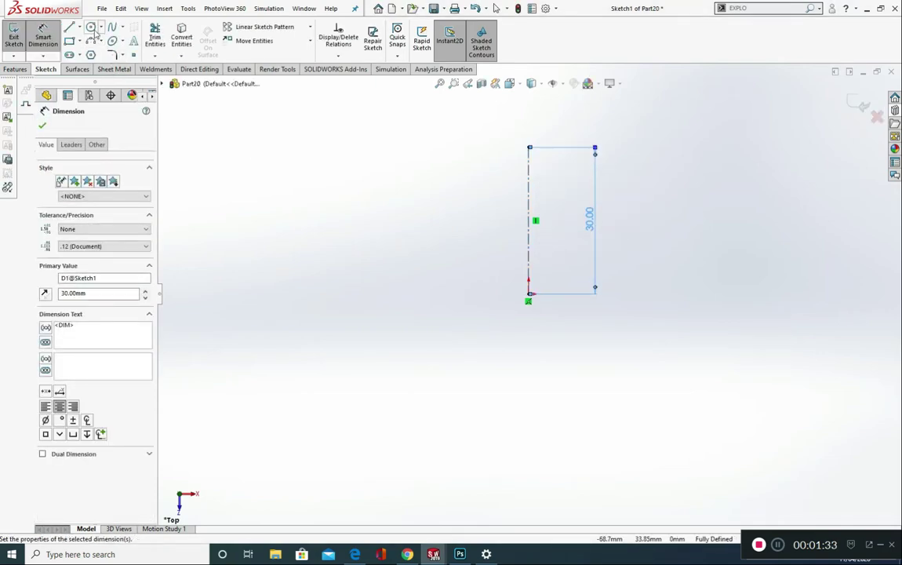
Step: Sketch a circle of about 5.6 mm radius at the centerline's upper end and one of about 3.8 mm radius at the origin
click(91, 27)
click(528, 146)
click(534, 174)
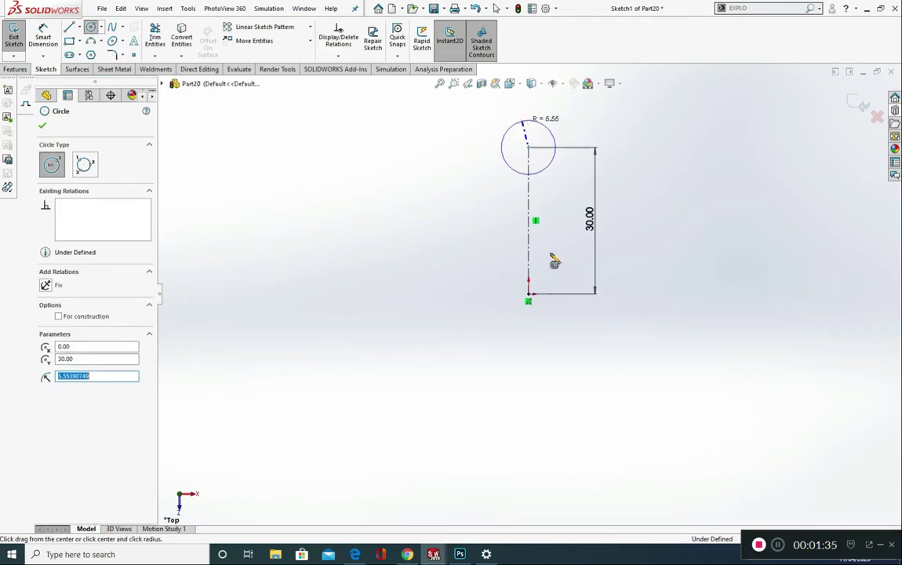
click(528, 293)
click(512, 292)
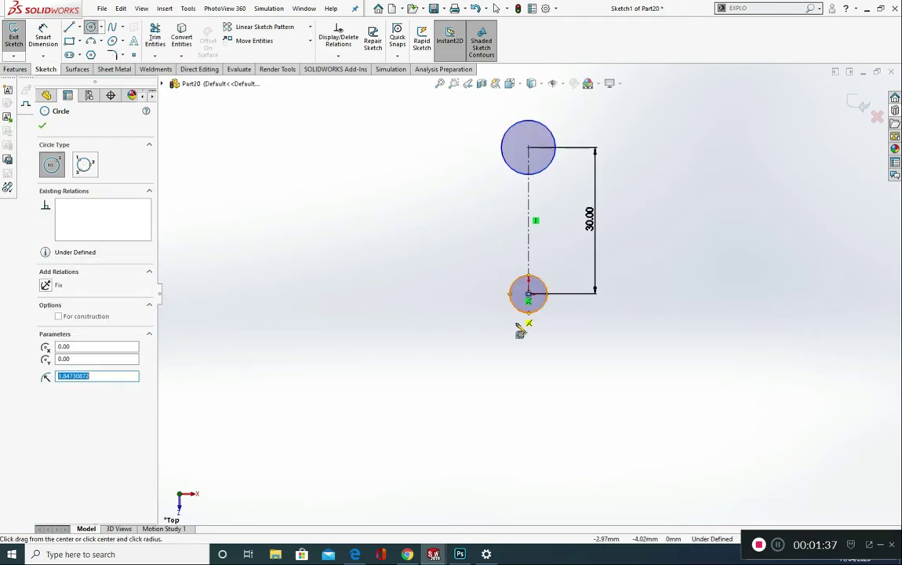
key(Escape)
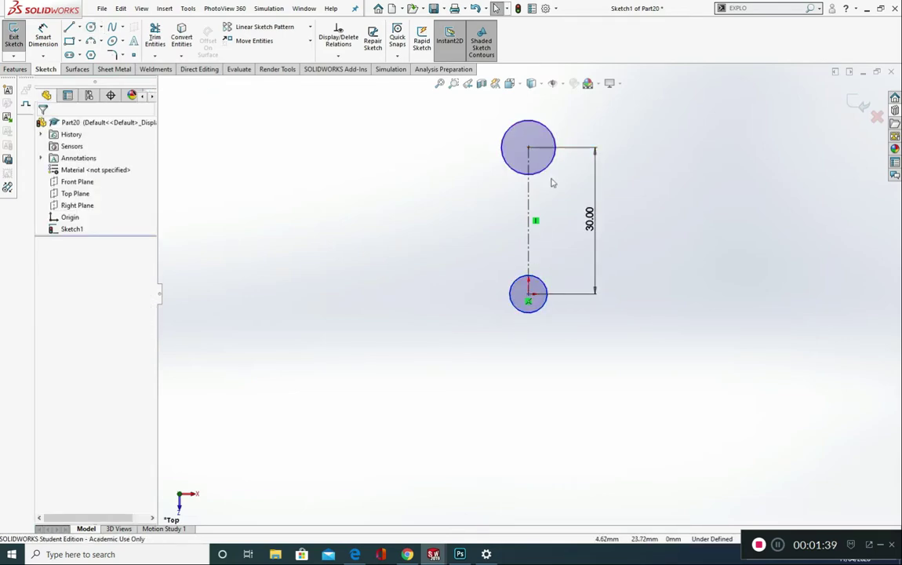
Step: Add an Equal relation between the upper circle and the circle at the origin
click(550, 166)
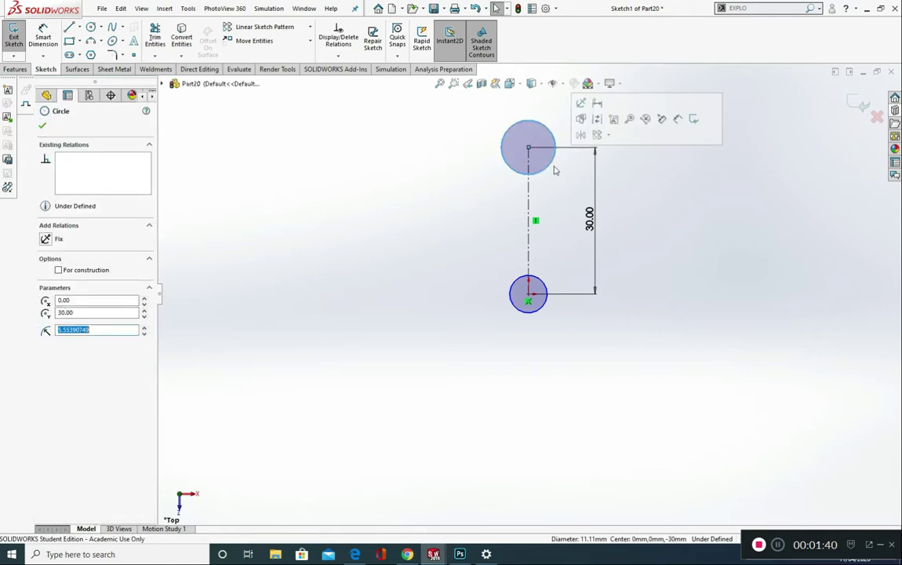
ctrl+click(545, 282)
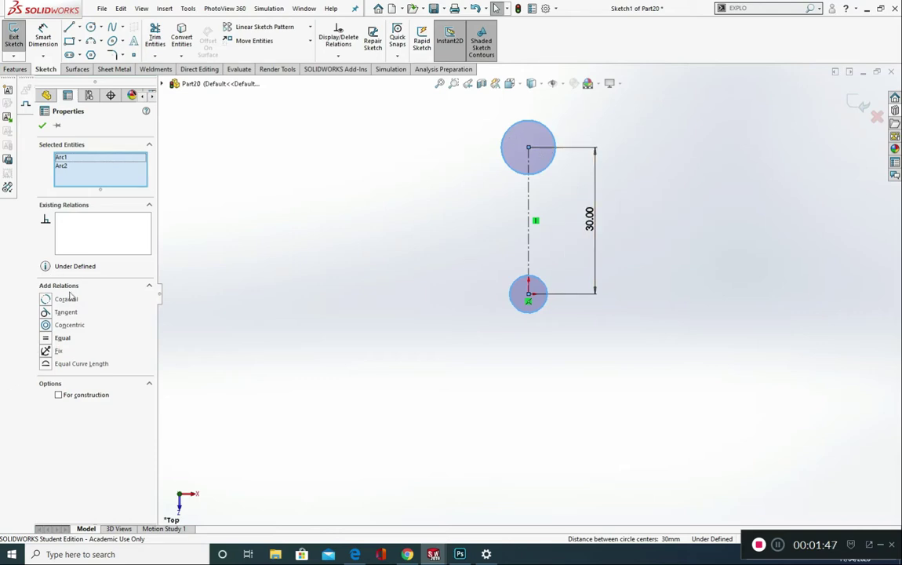
click(46, 339)
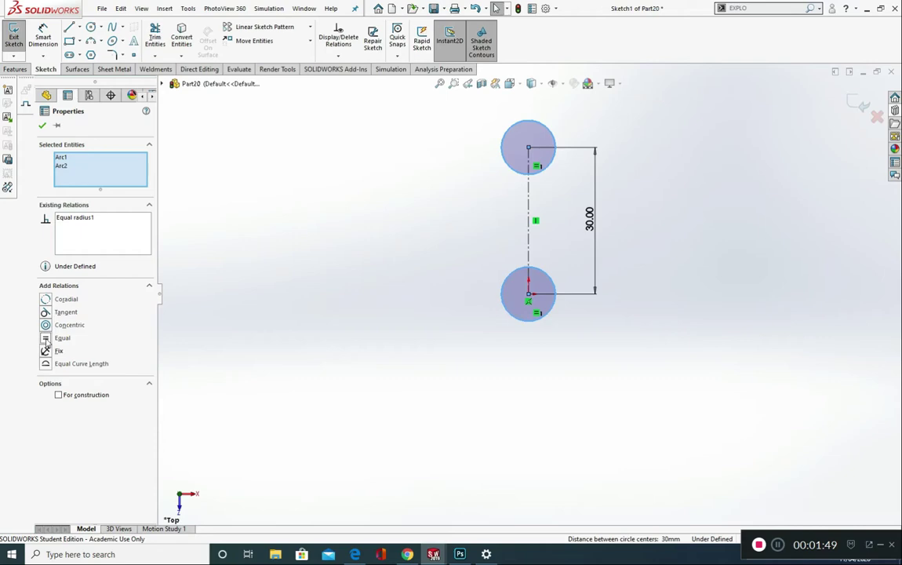
click(43, 126)
Step: Dimension the upper circle's diameter as 12 mm
click(42, 39)
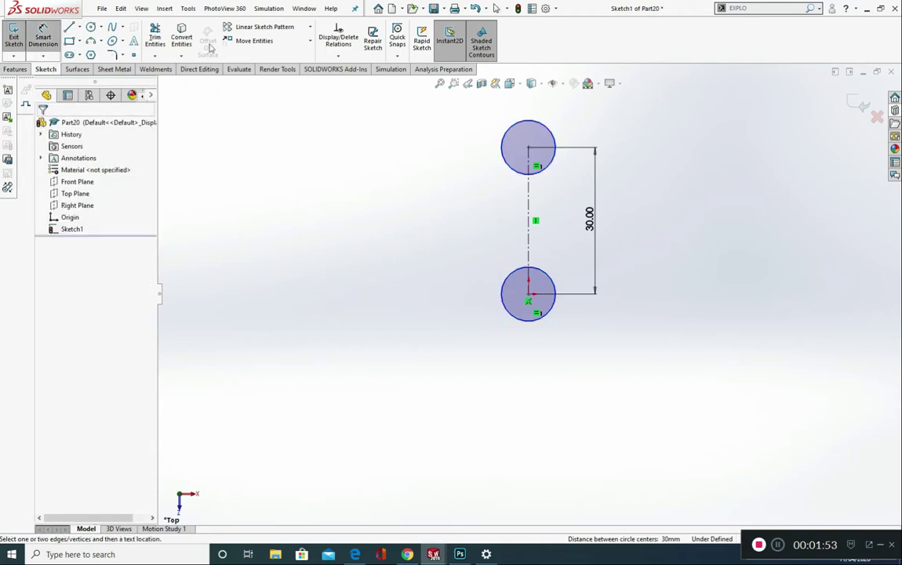
click(503, 131)
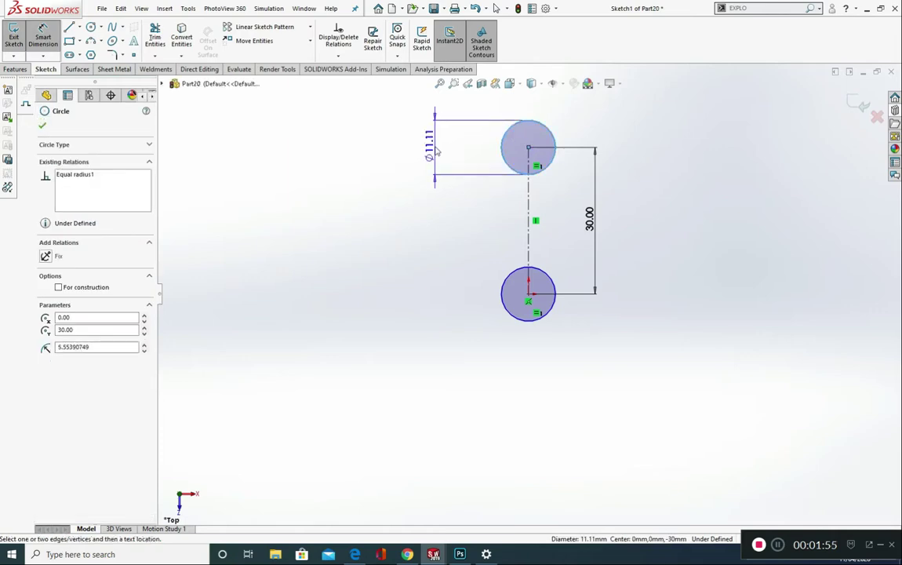
click(432, 142)
text(12)
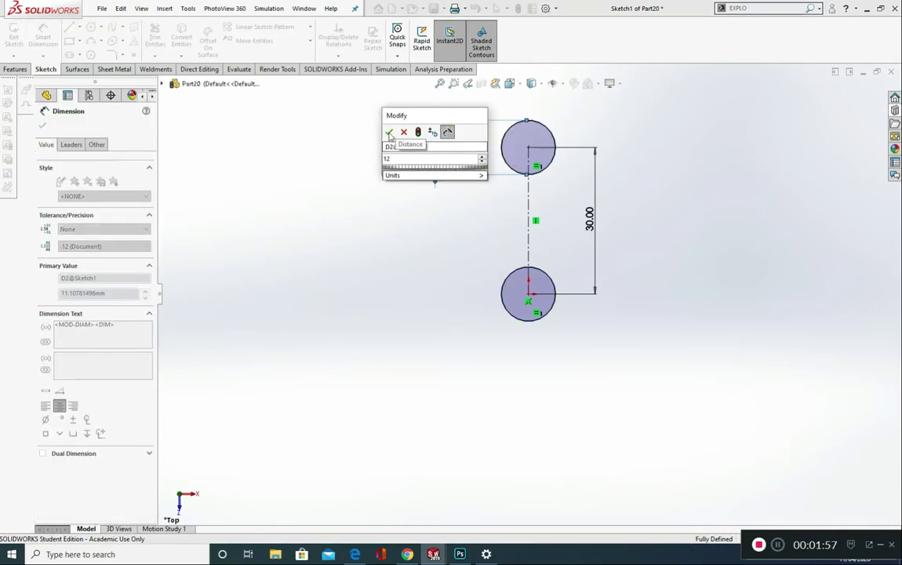
click(389, 132)
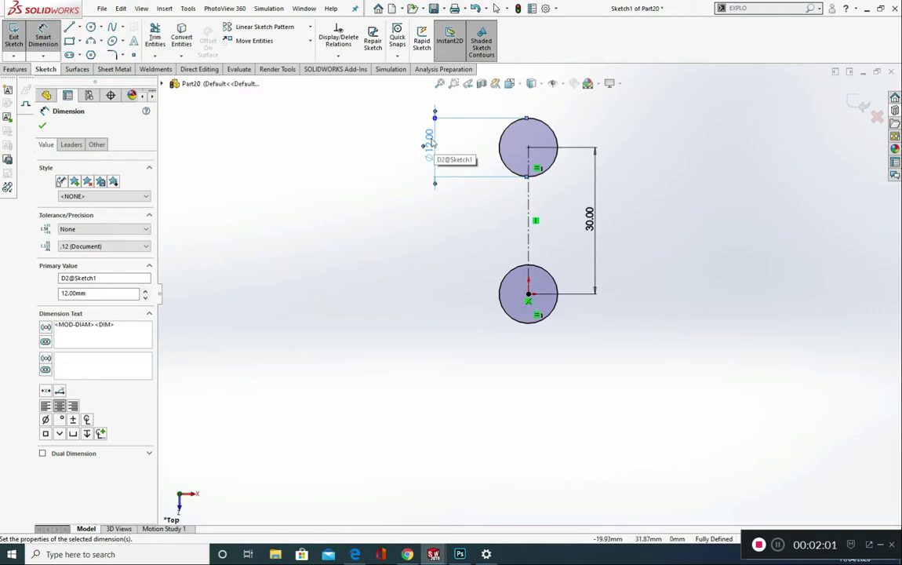
Step: Change the upper circle's diameter dimension to 22 mm
double_click(430, 142)
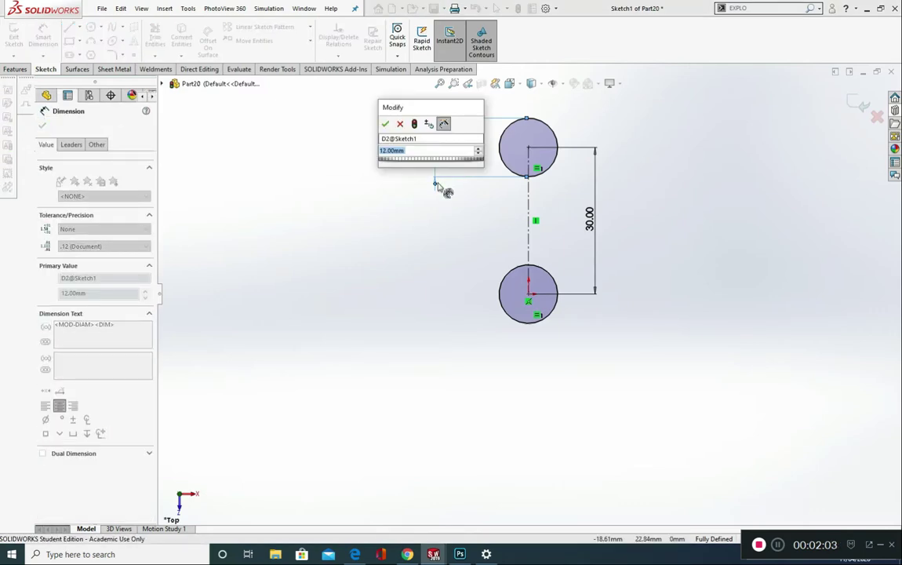
text(22)
click(384, 125)
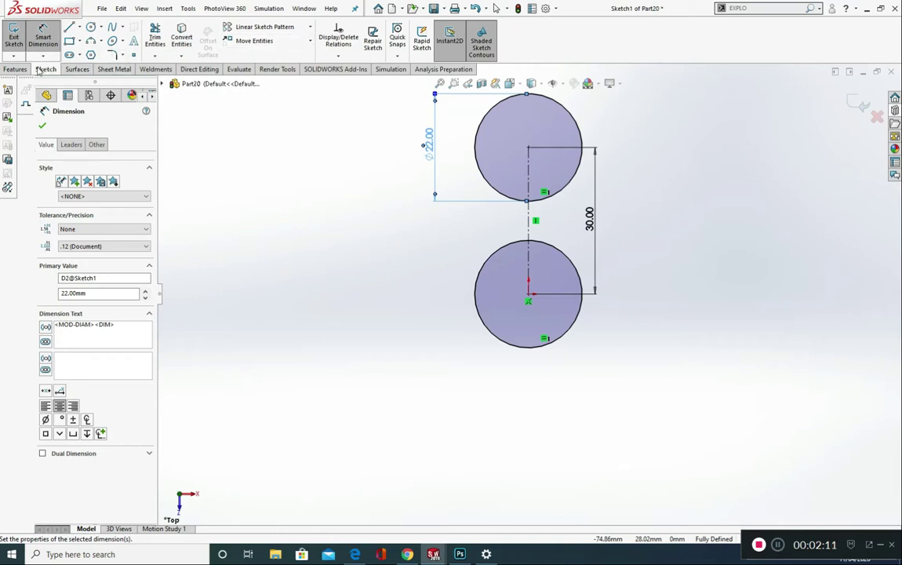
key(Escape)
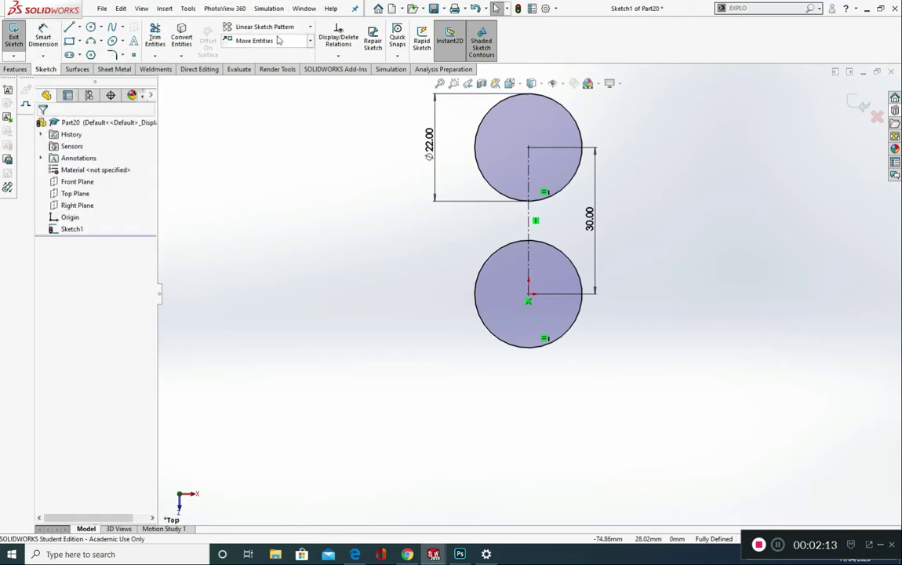
Step: Create a circular sketch pattern of the upper circle about the origin with 3 equally spaced instances over 360 degrees
click(311, 28)
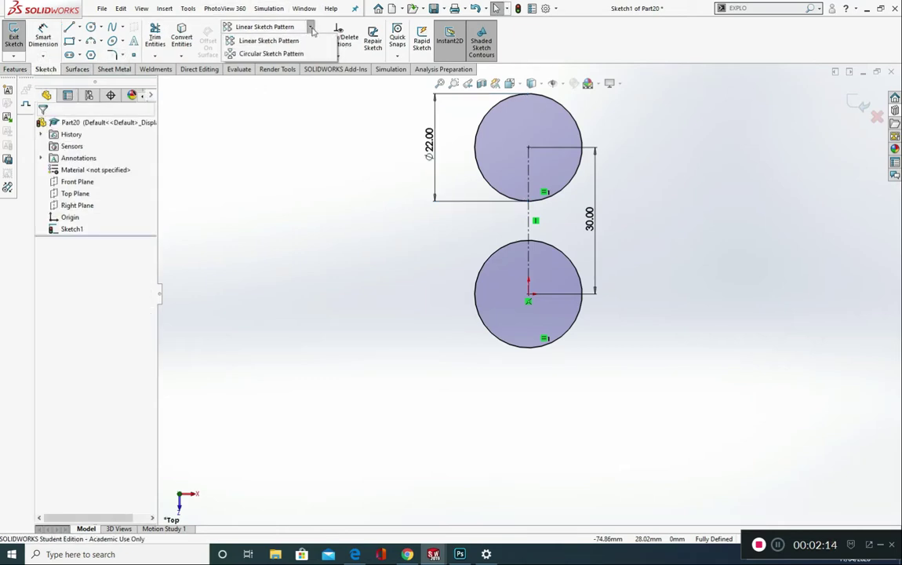
click(281, 54)
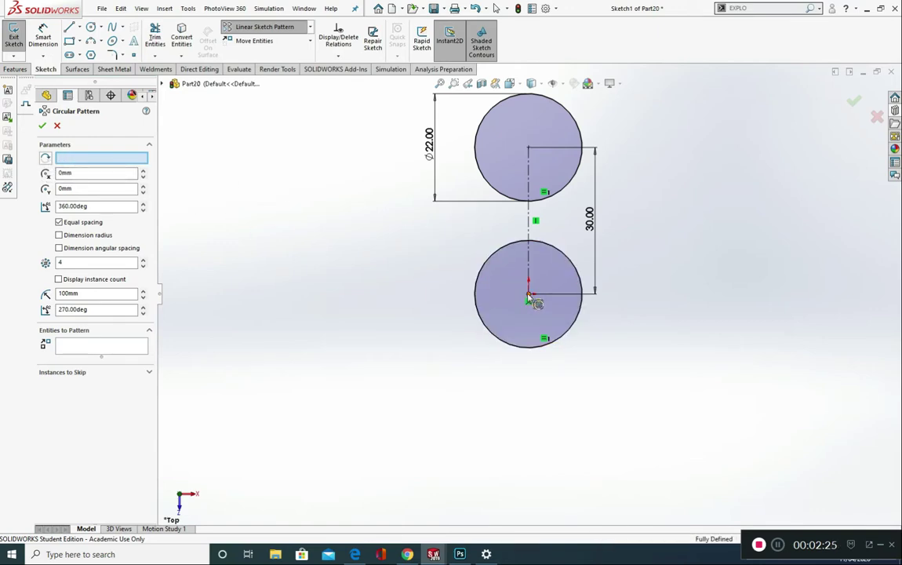
click(116, 349)
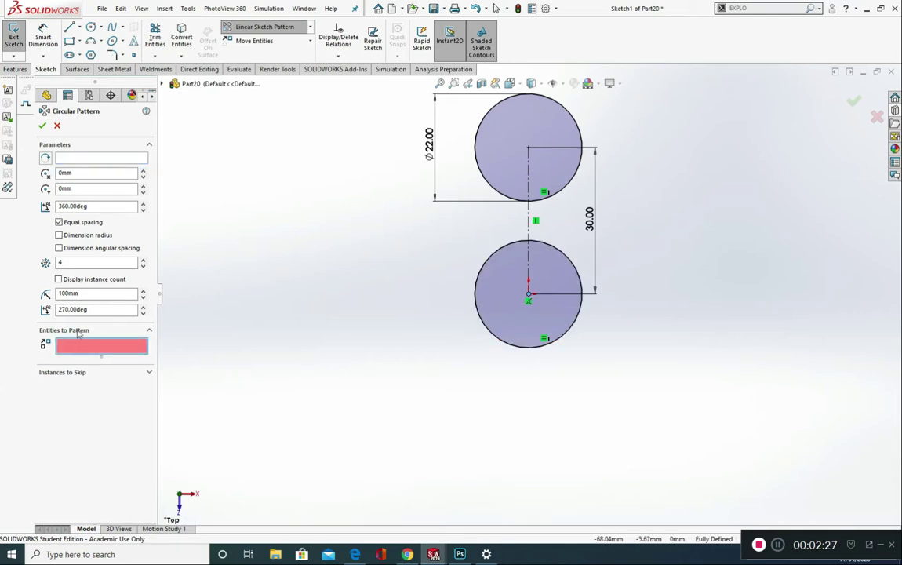
click(528, 138)
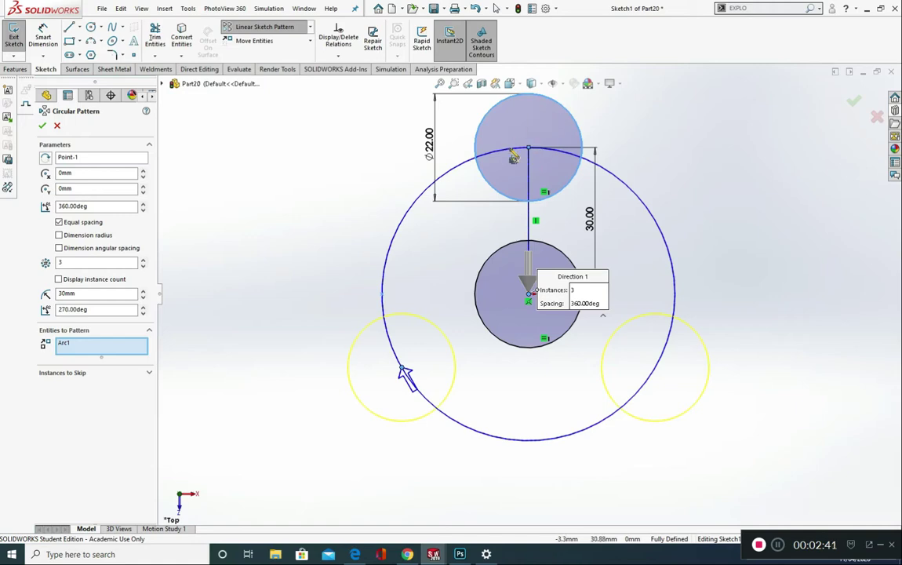
click(44, 127)
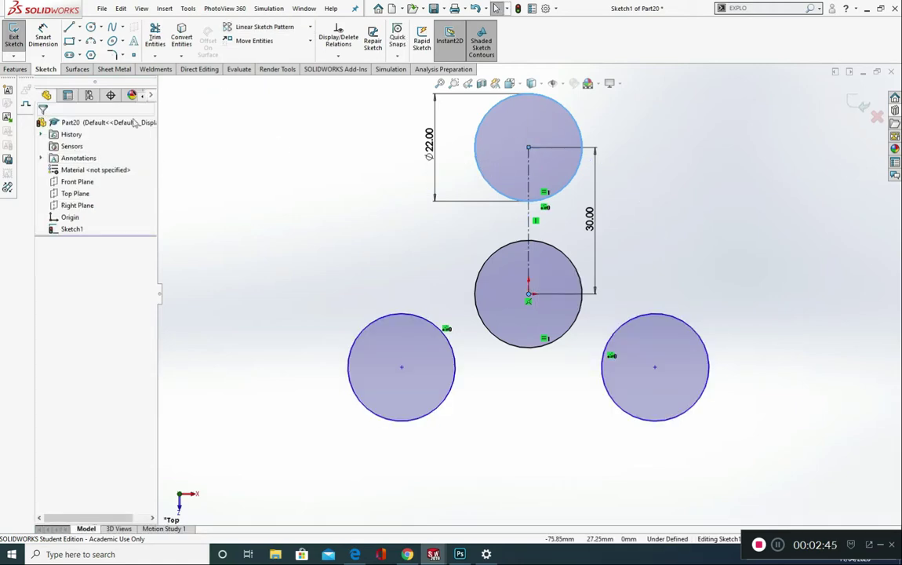
Step: Open the shortcut bar customization and list the commands of the Sketch toolbar
key(s)
right_click(571, 44)
click(564, 62)
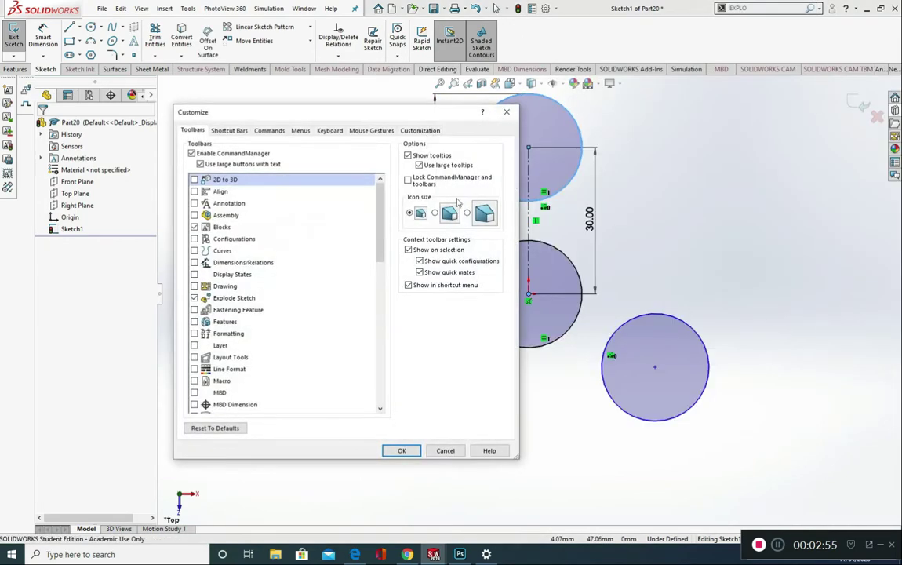
click(234, 131)
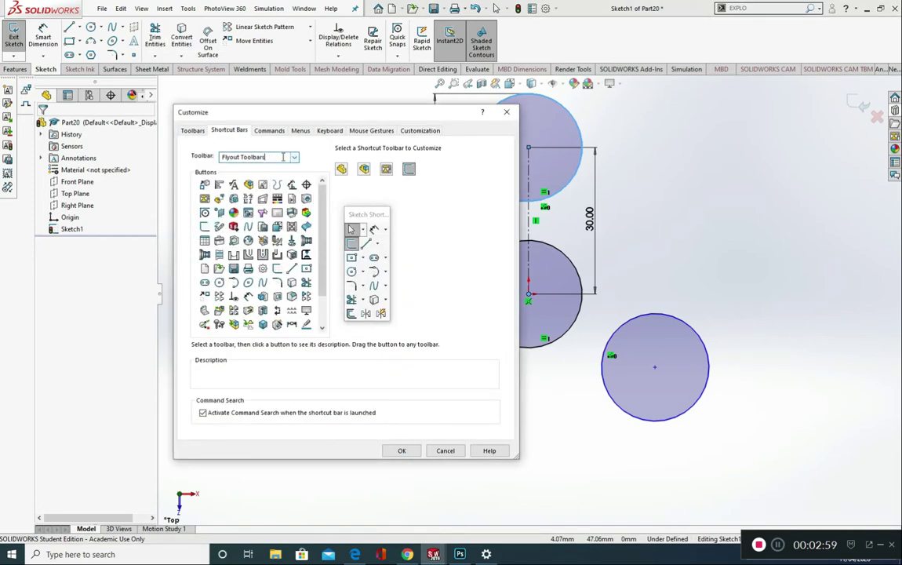
click(296, 157)
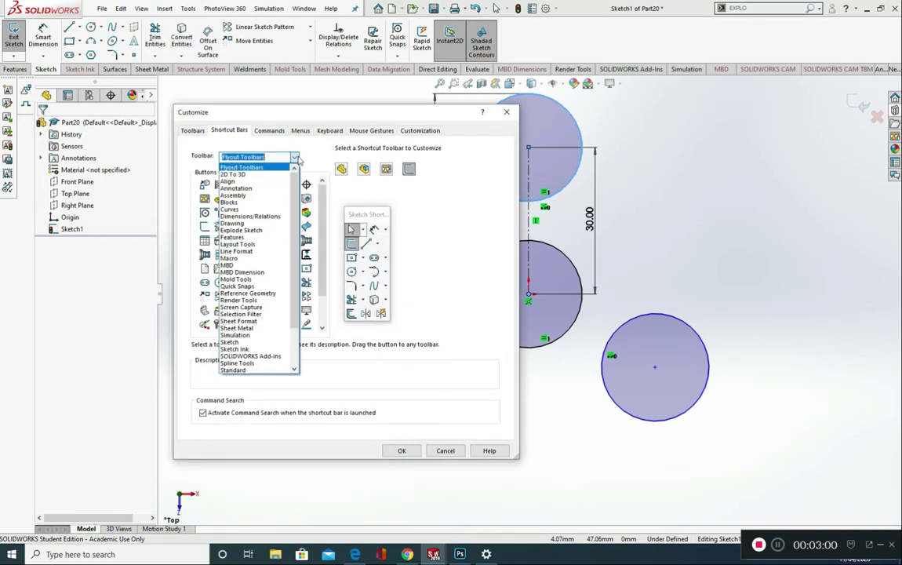
click(263, 343)
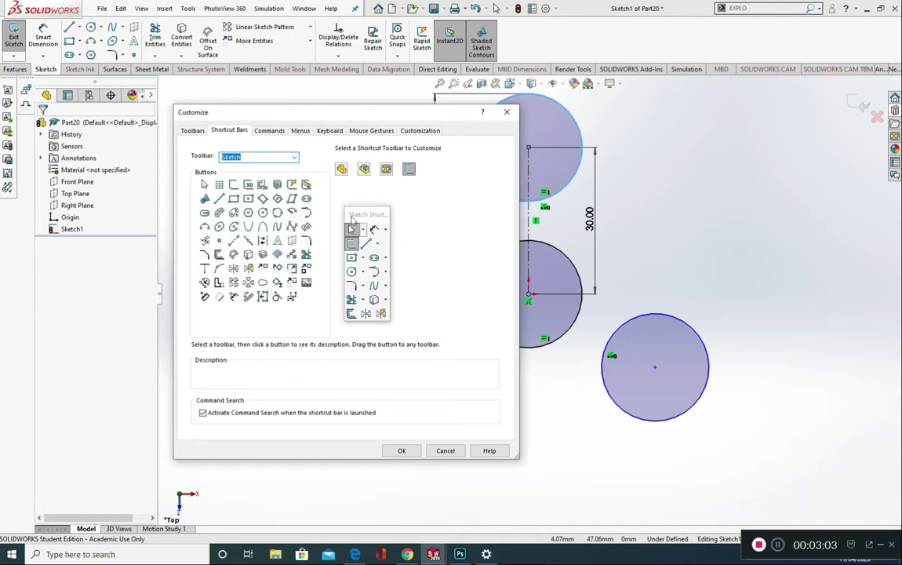
Step: Add an Offset Entities command to the sketch shortcut bar, remove the duplicate again and accept the customization
drag(350, 220, 657, 208)
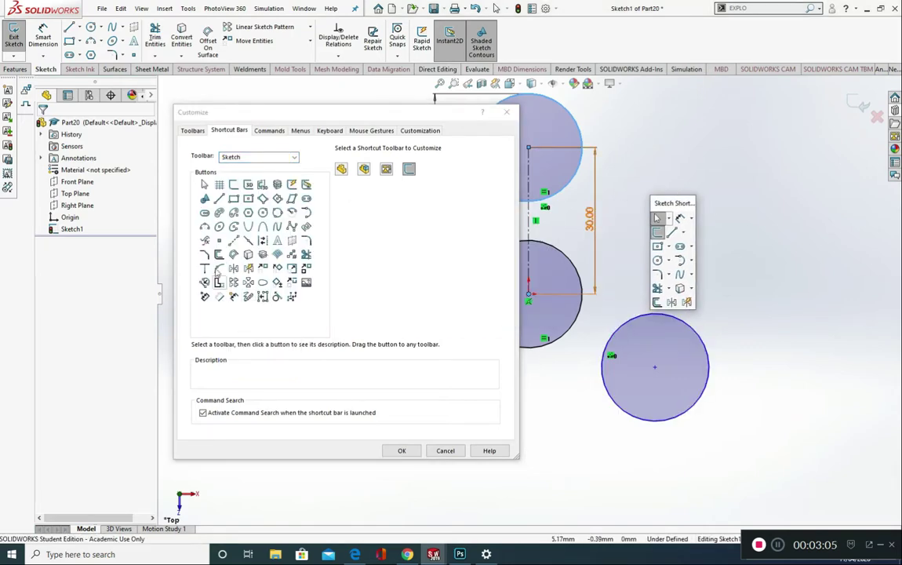
click(220, 255)
mouse_move(220, 257)
mouse_down()
mouse_move(584, 271)
mouse_move(659, 303)
mouse_up()
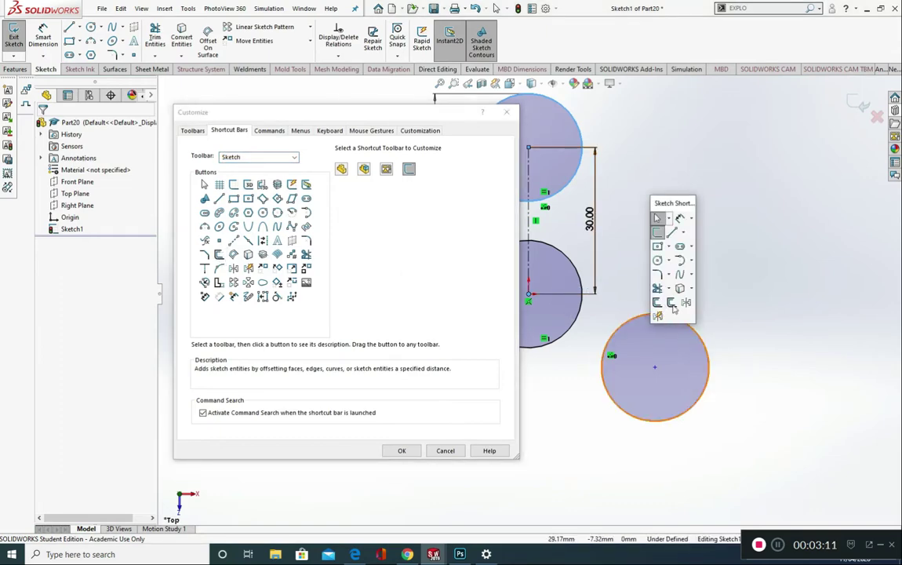
drag(592, 297, 314, 315)
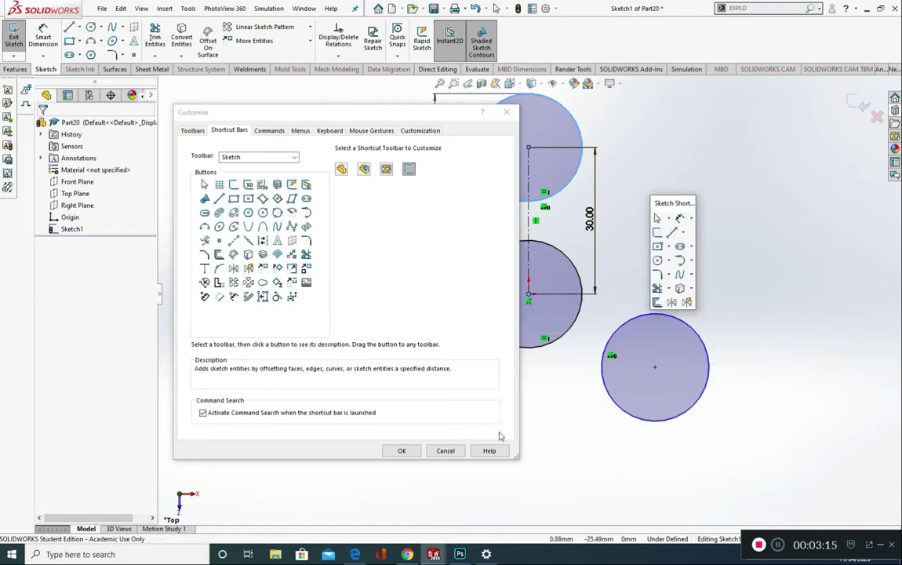
click(400, 449)
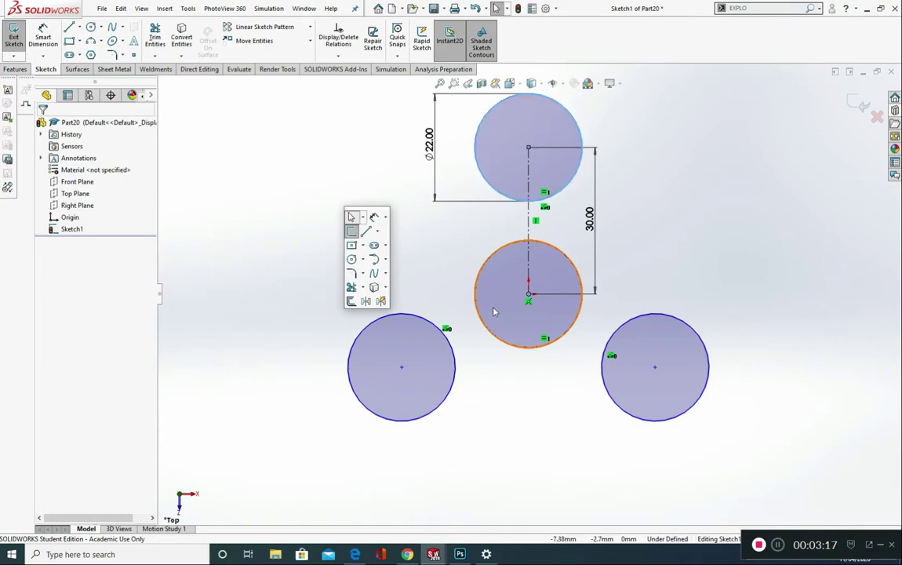
Step: Offset the upper 22 mm circle outward by 6 mm with Offset Entities
key(s)
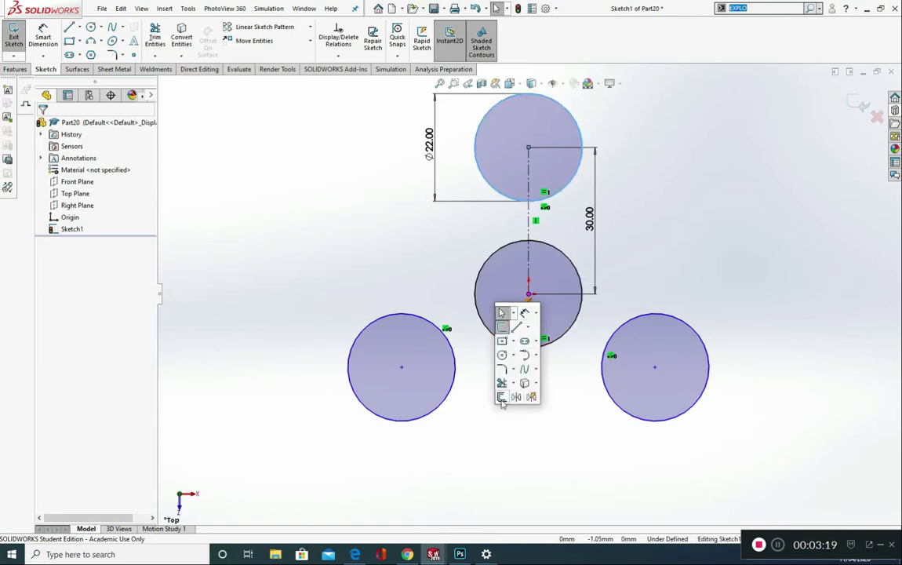
click(524, 383)
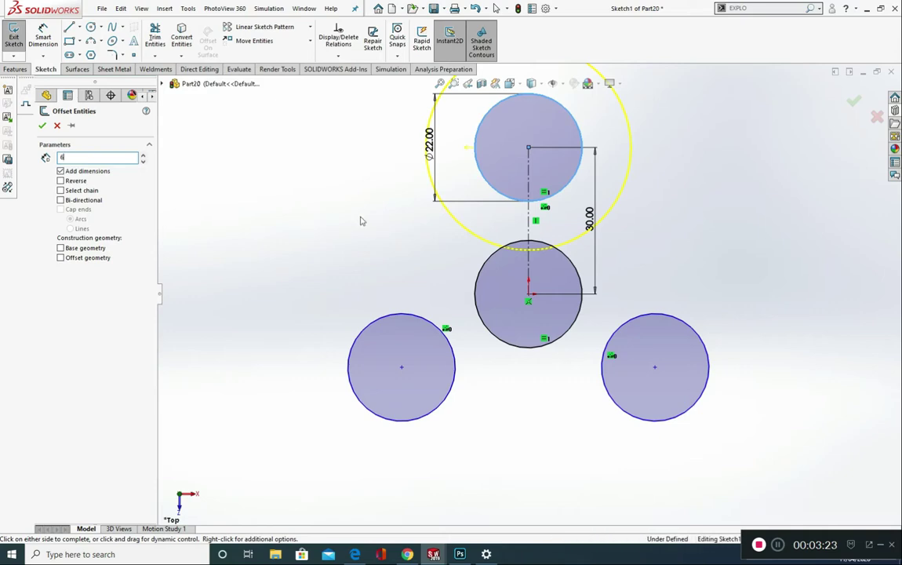
key(Return)
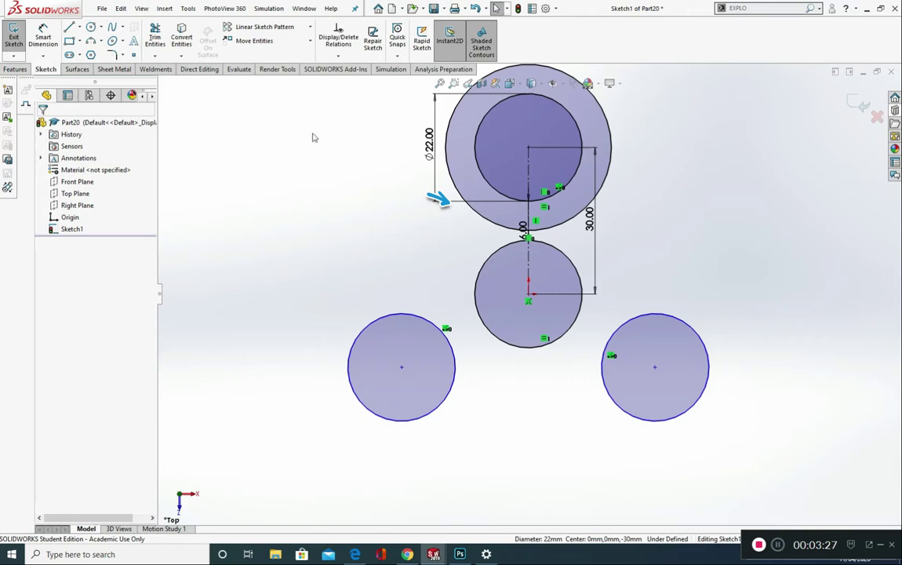
Step: Offset both lower patterned circles outward by 6 mm in one Offset Entities operation
key(s)
click(293, 211)
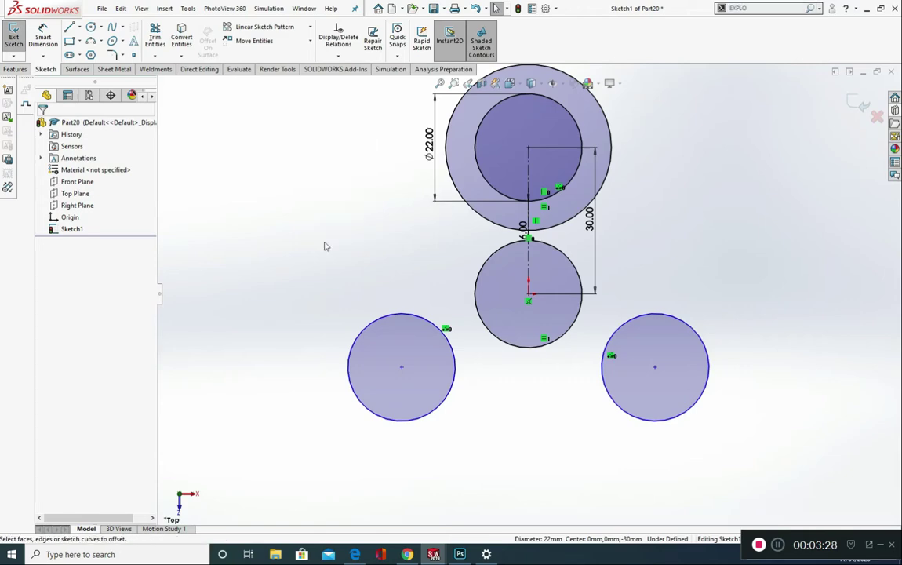
click(399, 318)
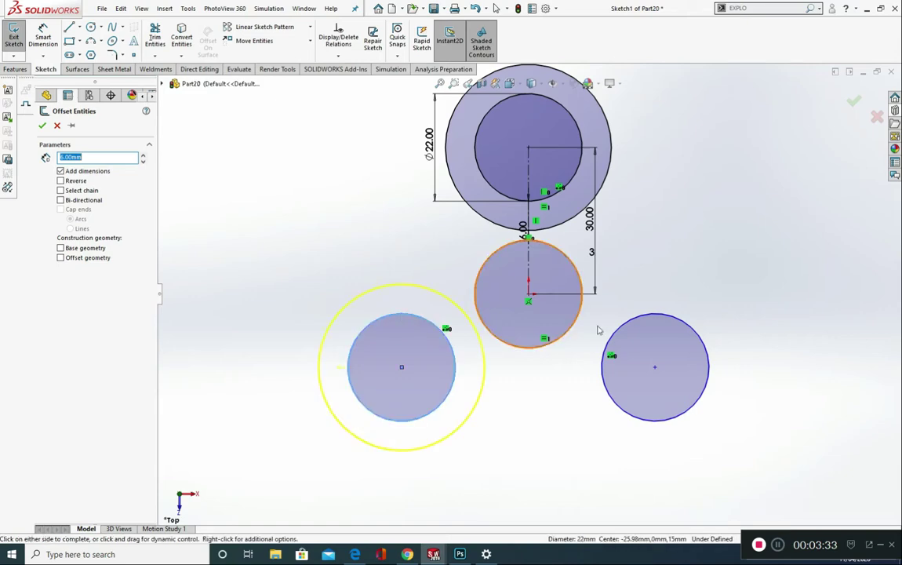
click(682, 323)
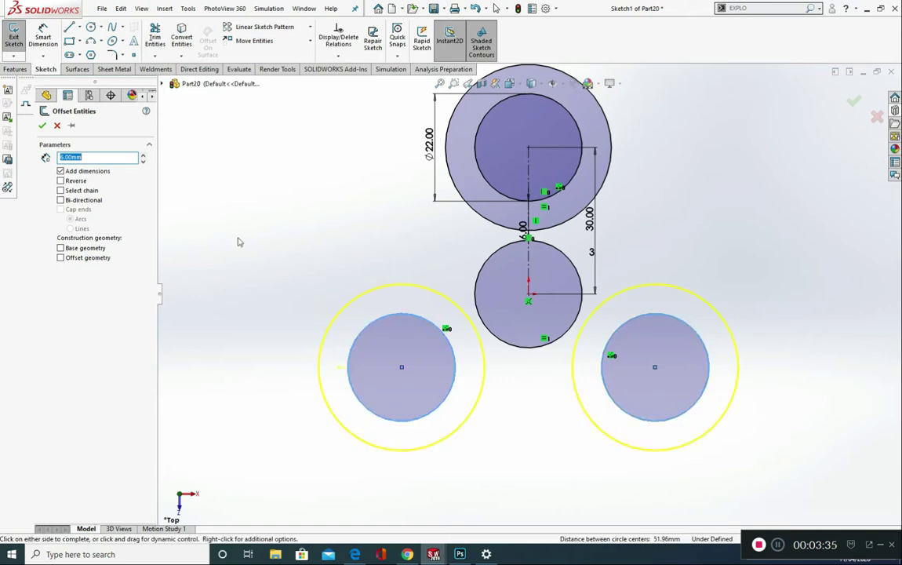
click(42, 127)
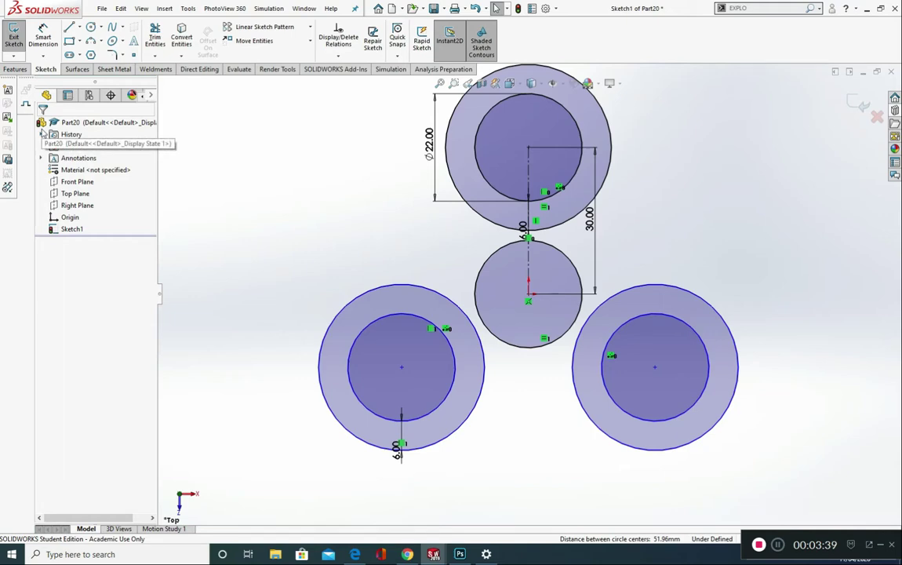
Step: Sketch a closed triangle of centerlines connecting the centers of the three outer bearing circles
click(80, 27)
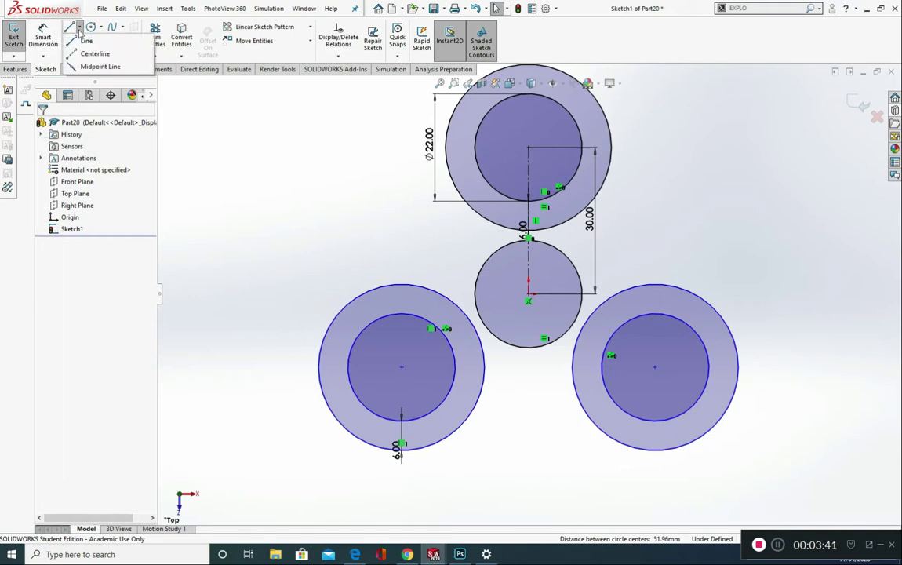
click(88, 53)
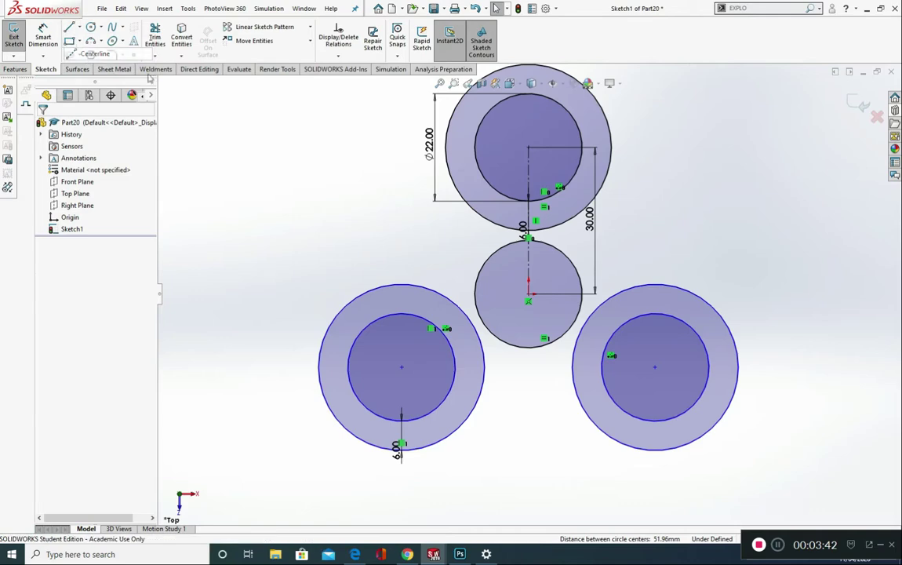
click(529, 148)
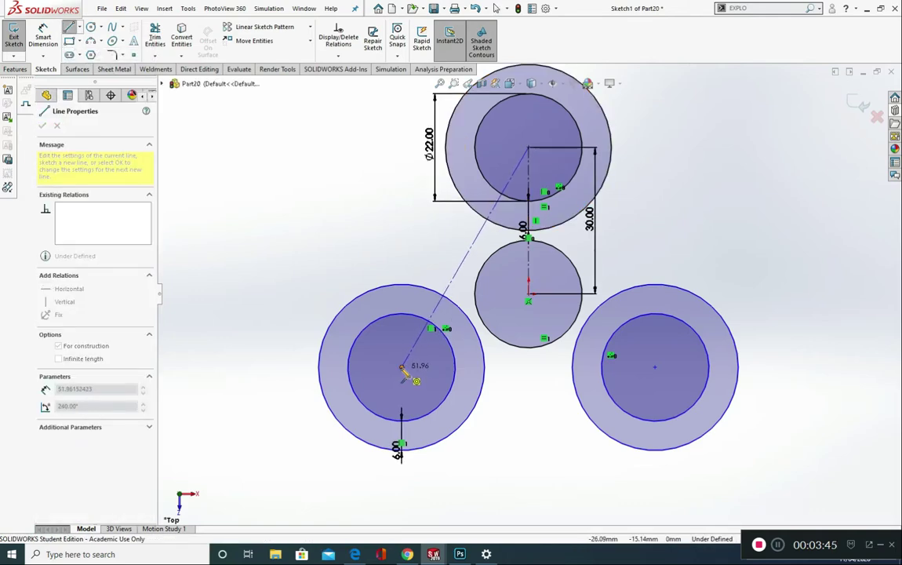
click(401, 366)
click(655, 367)
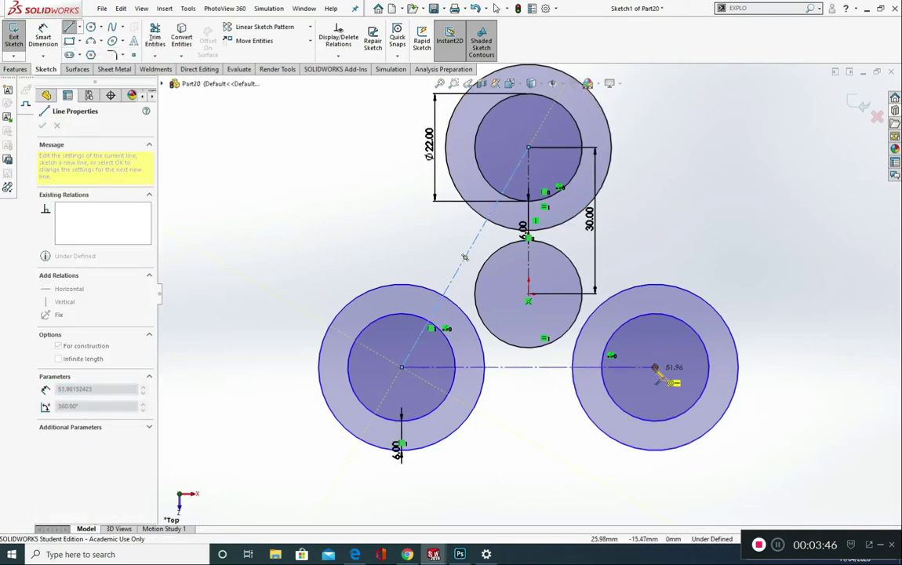
click(529, 148)
key(Escape)
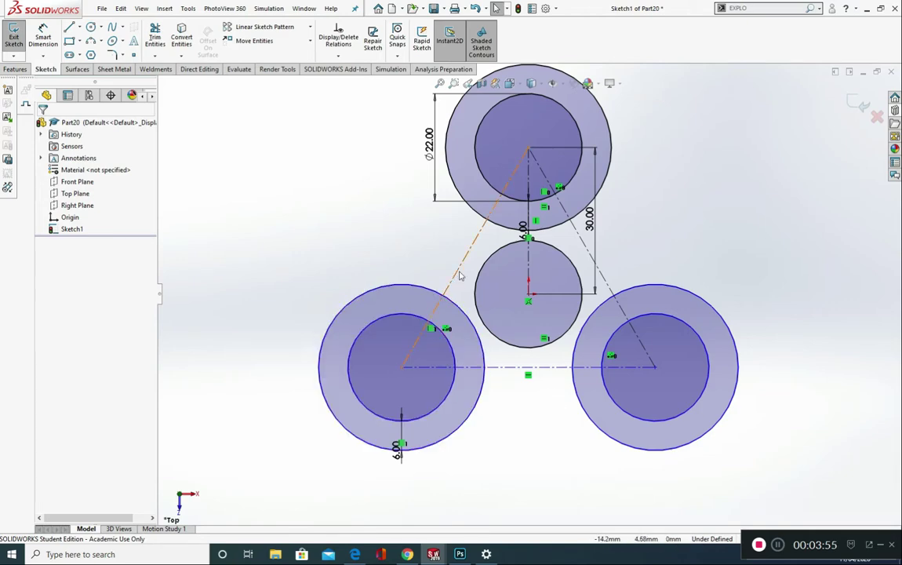
Step: Add Equal and Fix relations to the three centerlines of the triangle
click(428, 321)
ctrl+click(554, 367)
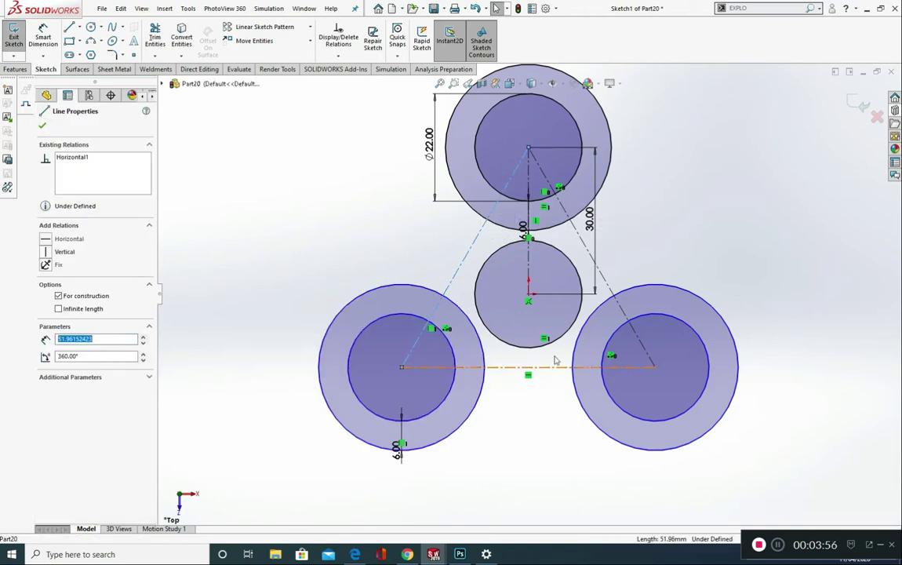
ctrl+click(612, 290)
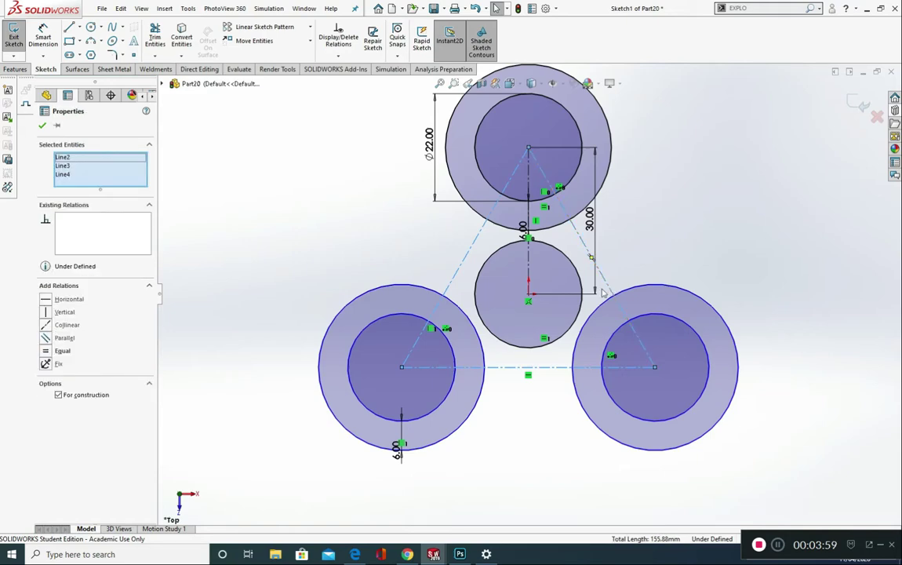
click(47, 352)
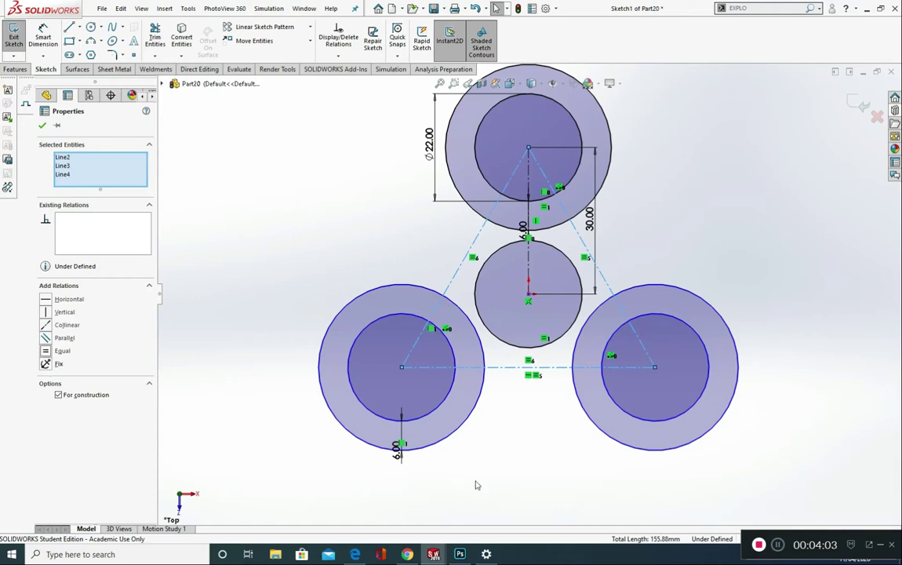
click(46, 364)
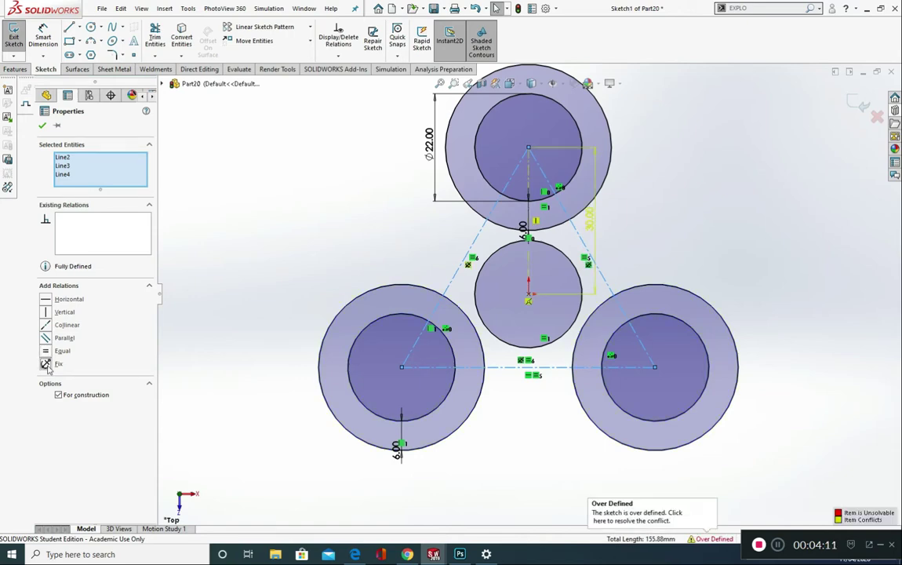
click(306, 416)
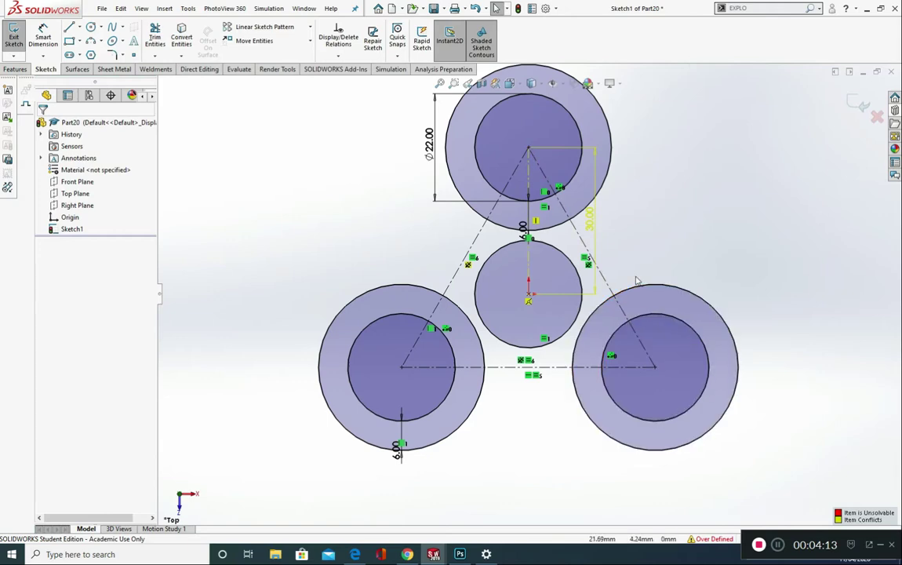
Step: Delete the 30 mm dimension and the vertical centerline between the origin and the upper circle's center
click(593, 221)
key(Delete)
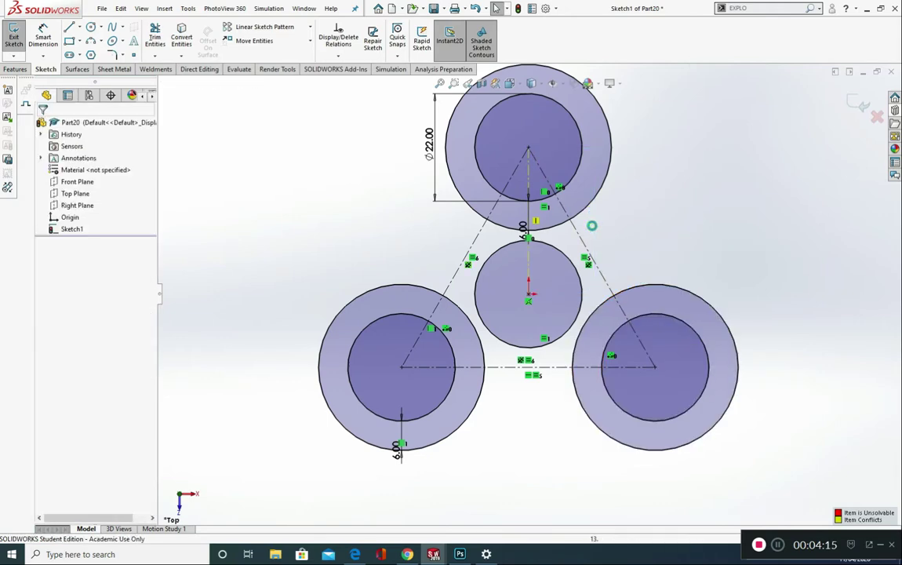
click(531, 184)
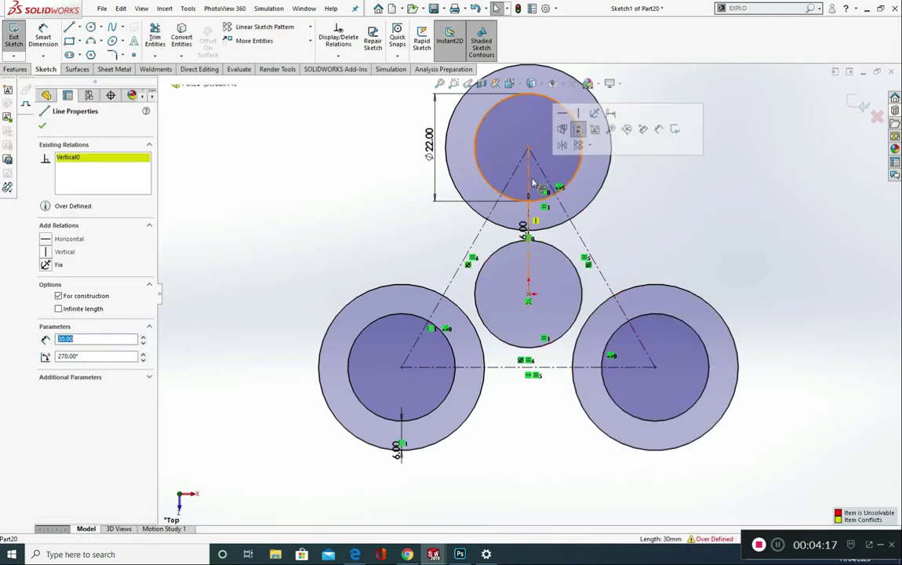
key(Delete)
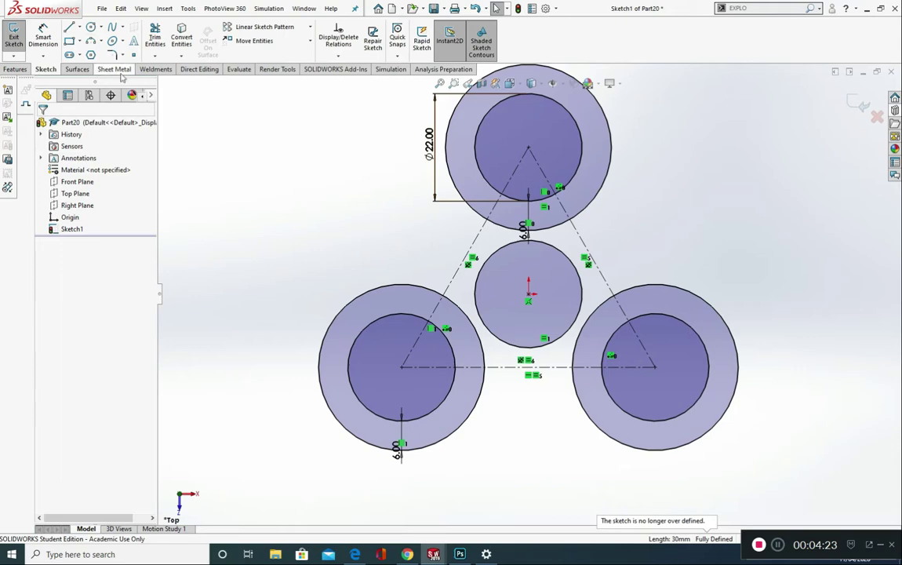
Step: Sketch a three-point arc of about 18 mm radius, curving inward, between the upper and lower-left outer offset circles
click(101, 42)
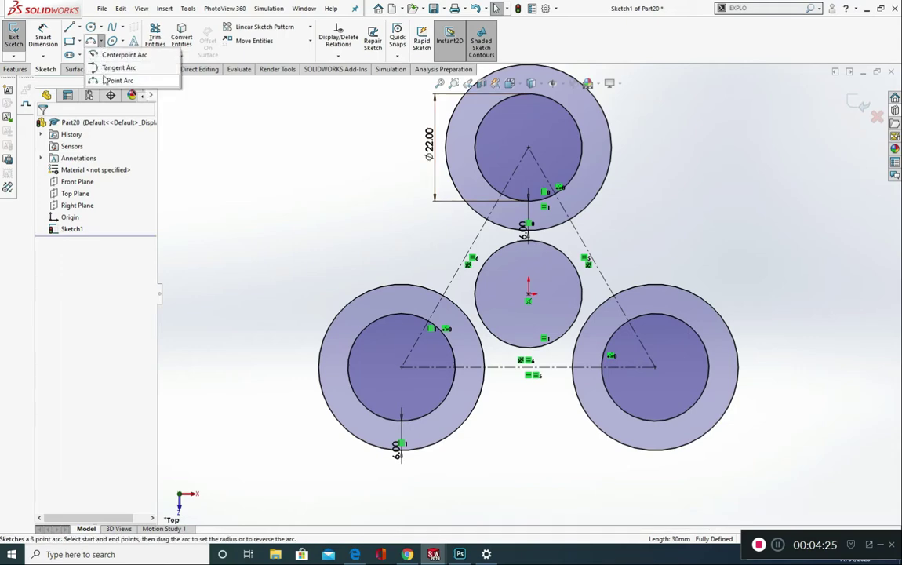
click(110, 78)
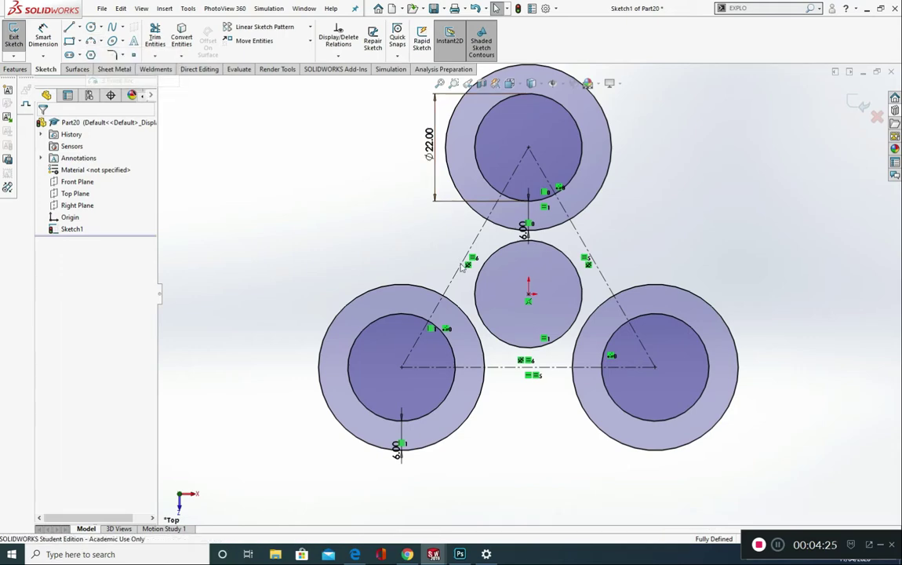
click(402, 284)
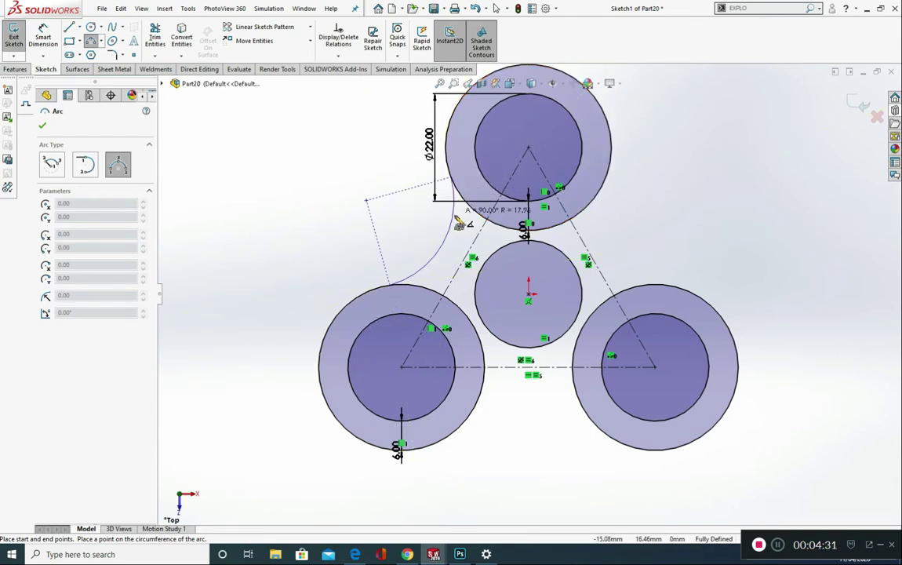
click(454, 200)
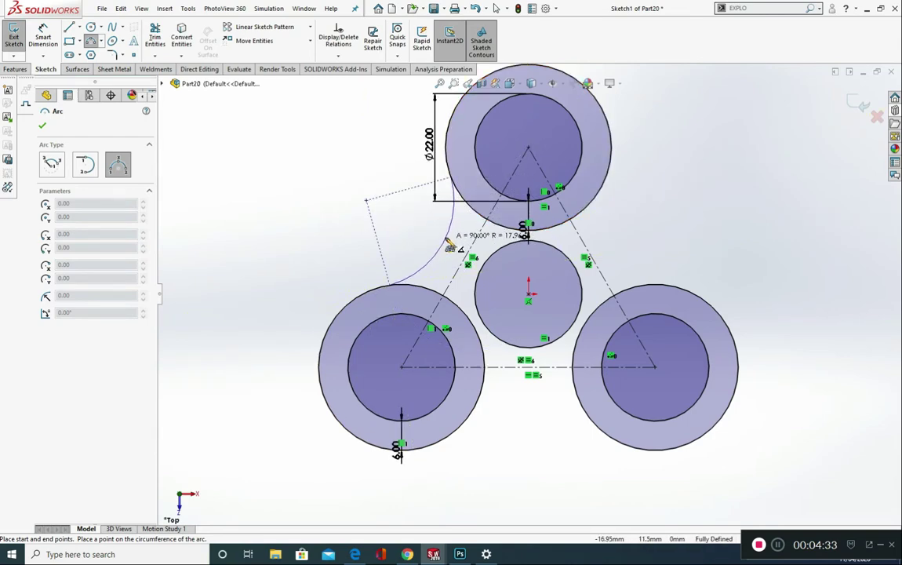
click(444, 243)
Step: Sketch a three-point arc of about 21 mm radius, curving inward, between the upper and lower-right outer offset circles
click(607, 195)
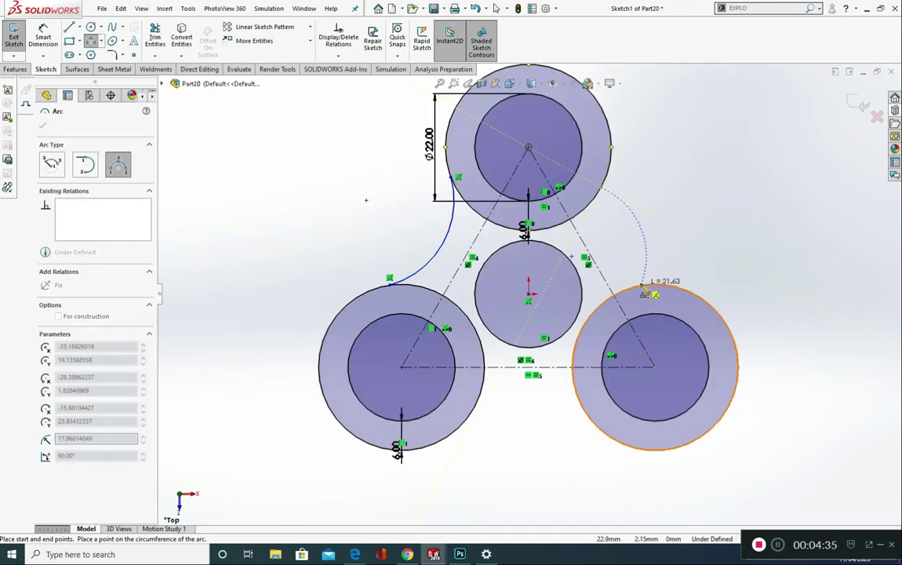
click(640, 284)
click(611, 244)
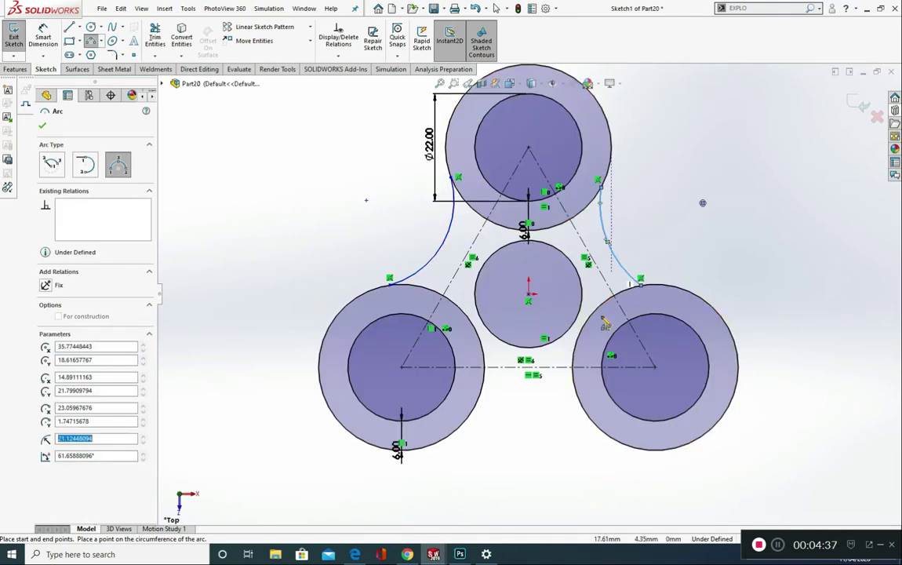
click(481, 400)
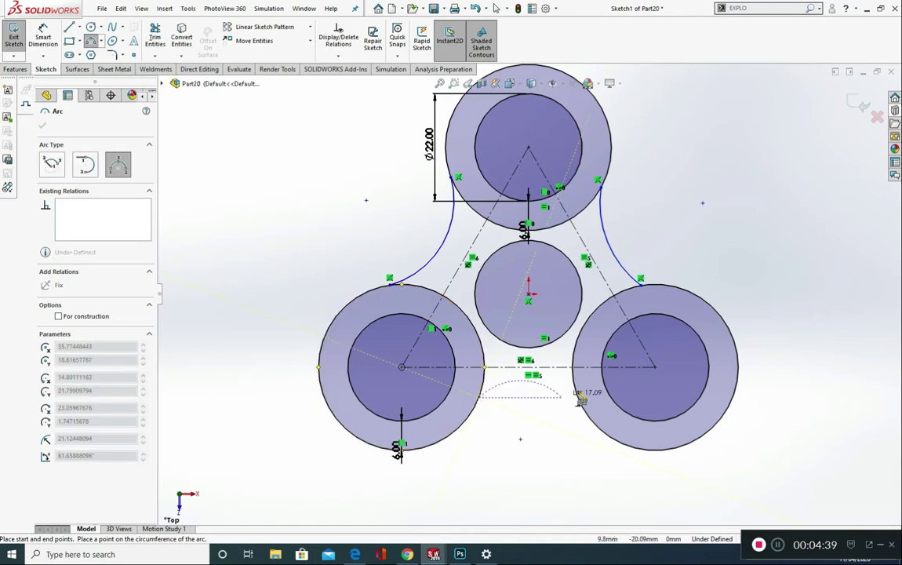
click(573, 403)
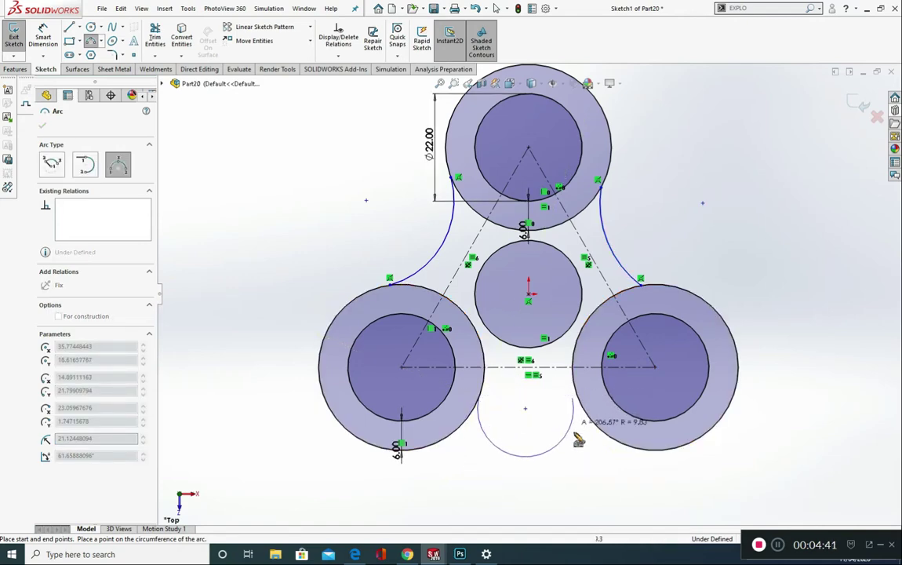
key(Escape)
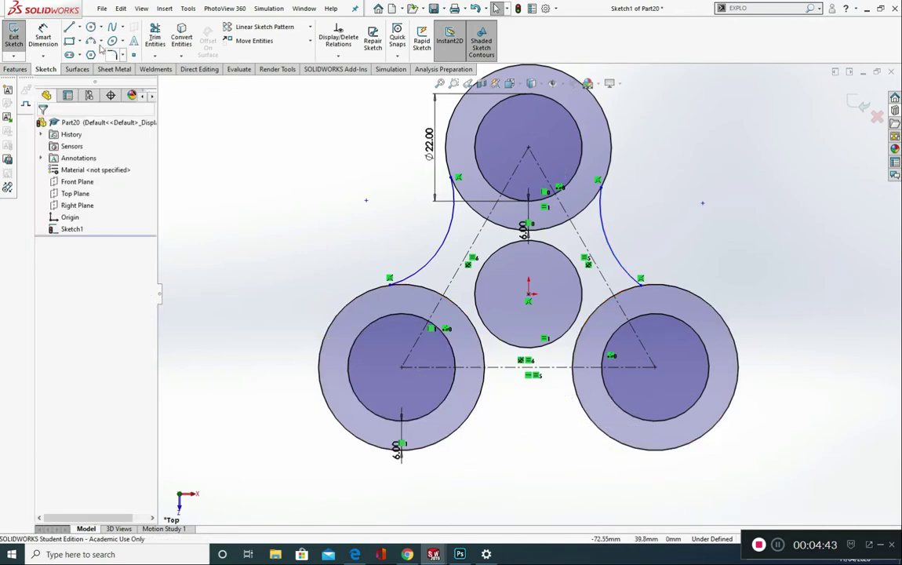
Step: Sketch a three-point arc of about 16 mm radius, curving inward, between the lower-left and lower-right outer offset circles
click(91, 40)
click(477, 409)
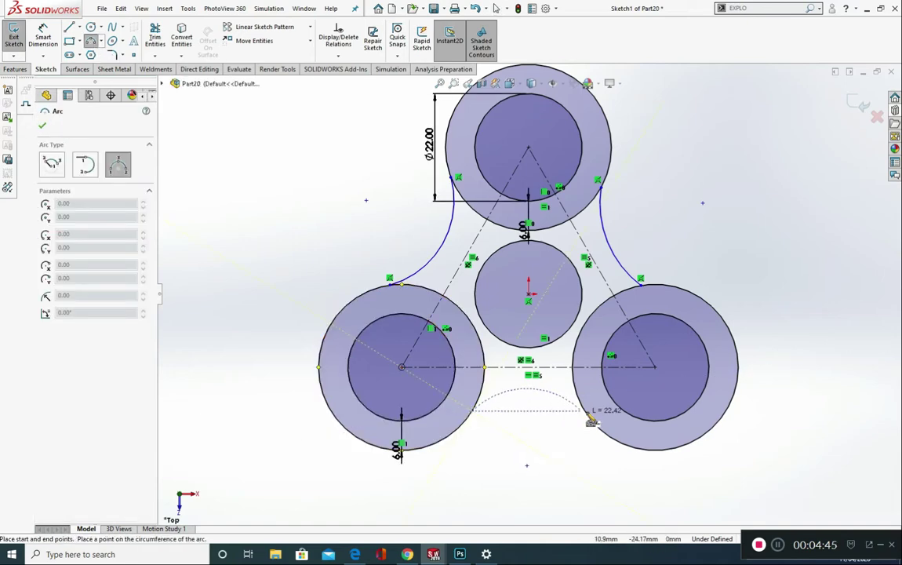
click(591, 419)
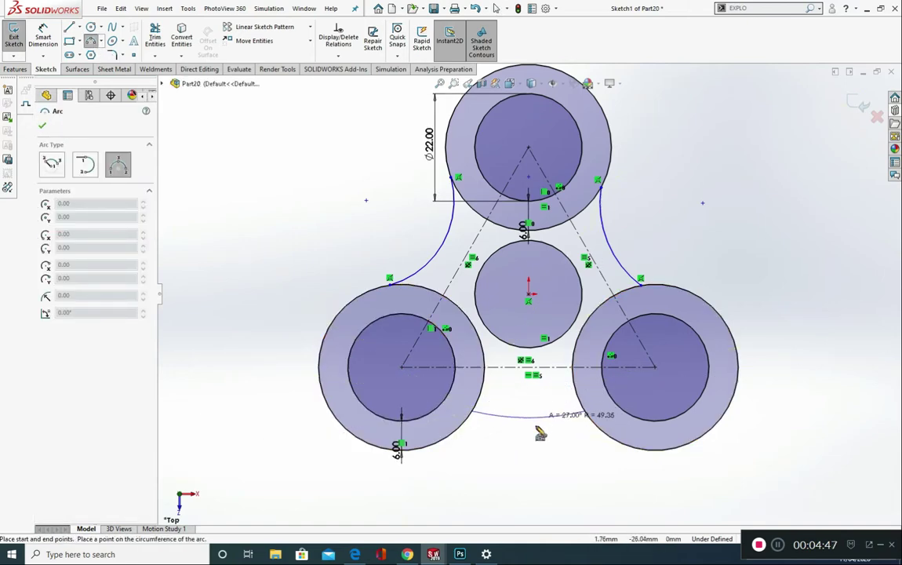
click(534, 461)
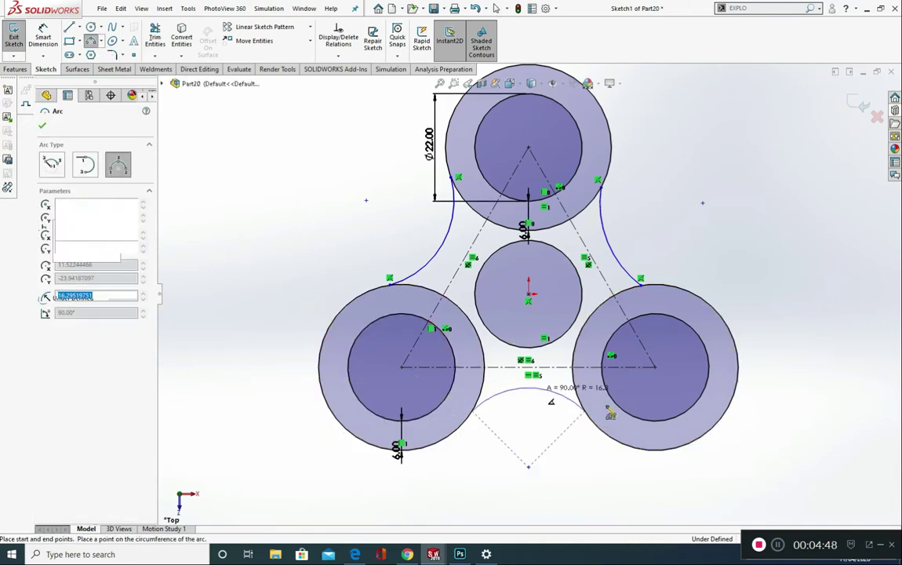
click(41, 128)
Step: Dimension the arc between the upper and lower-left outer circles with a 15 mm radius
click(43, 39)
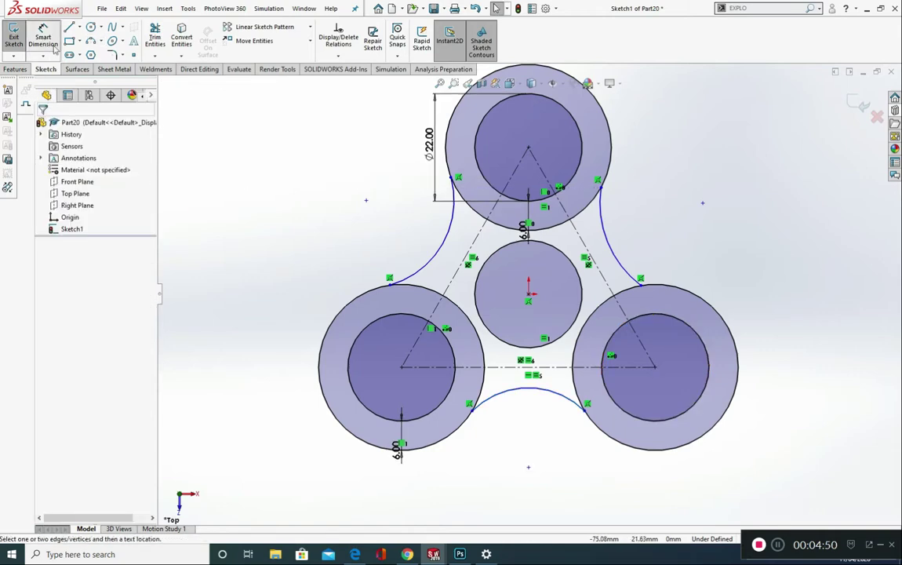
click(444, 227)
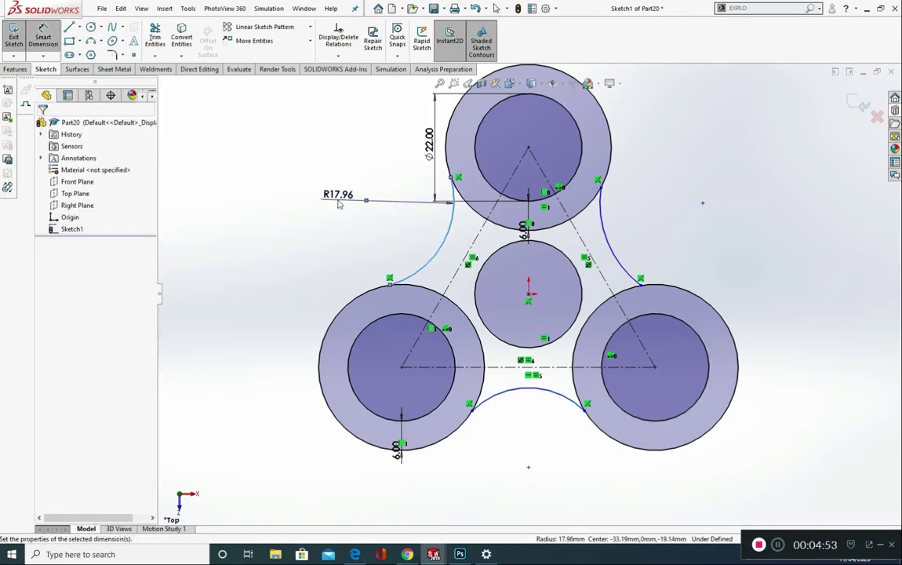
click(331, 191)
text(15)
click(292, 181)
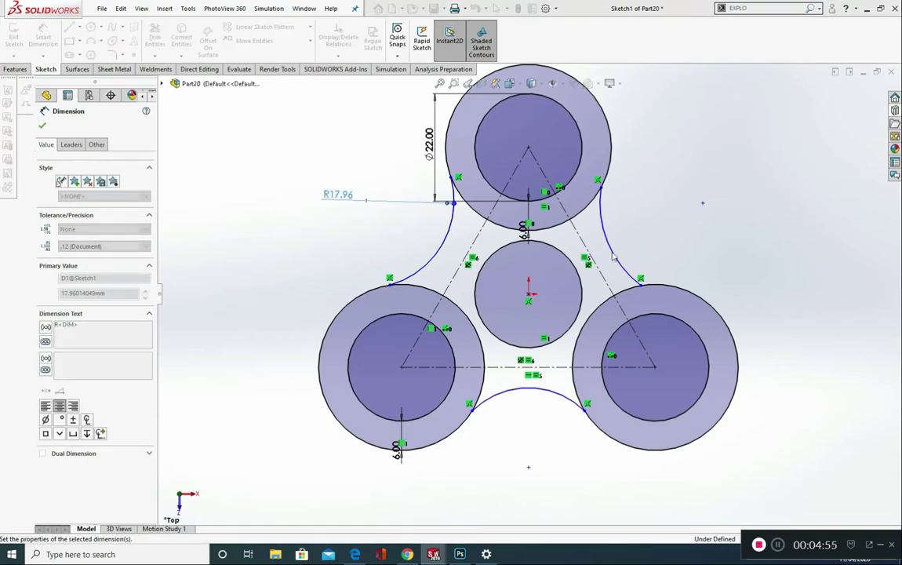
Step: Dimension the upper-to-lower-right arc and the arc between the two lower circles with a 15 mm radius each
click(613, 256)
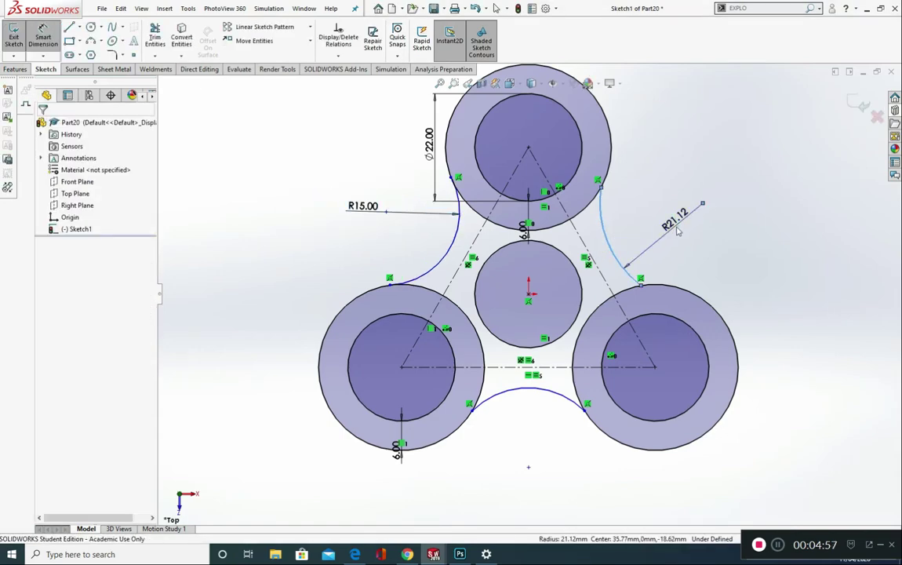
click(673, 232)
text(15)
key(Return)
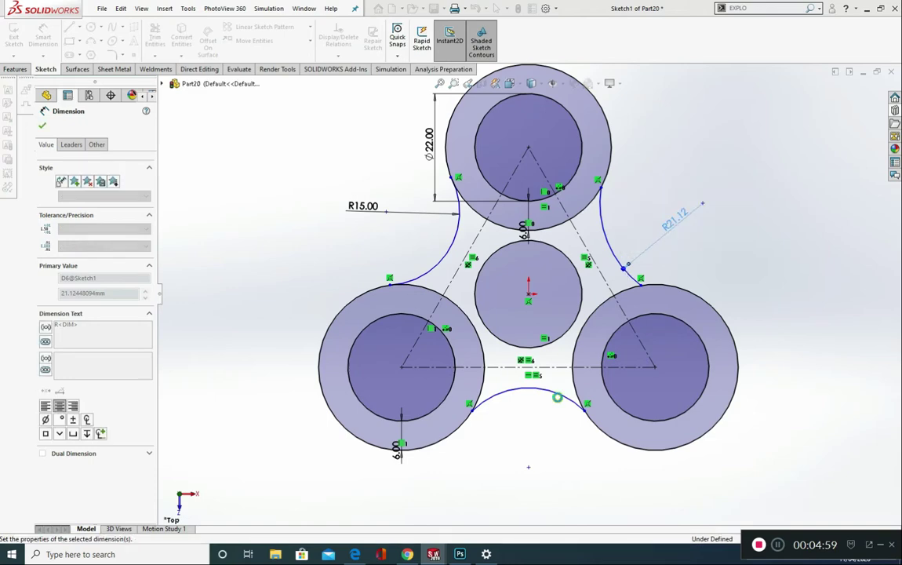
click(549, 397)
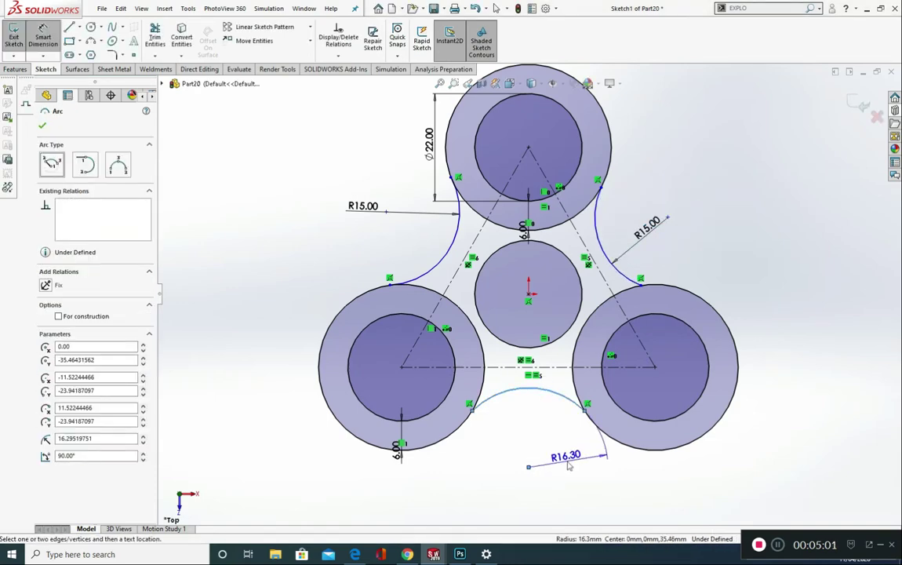
click(569, 465)
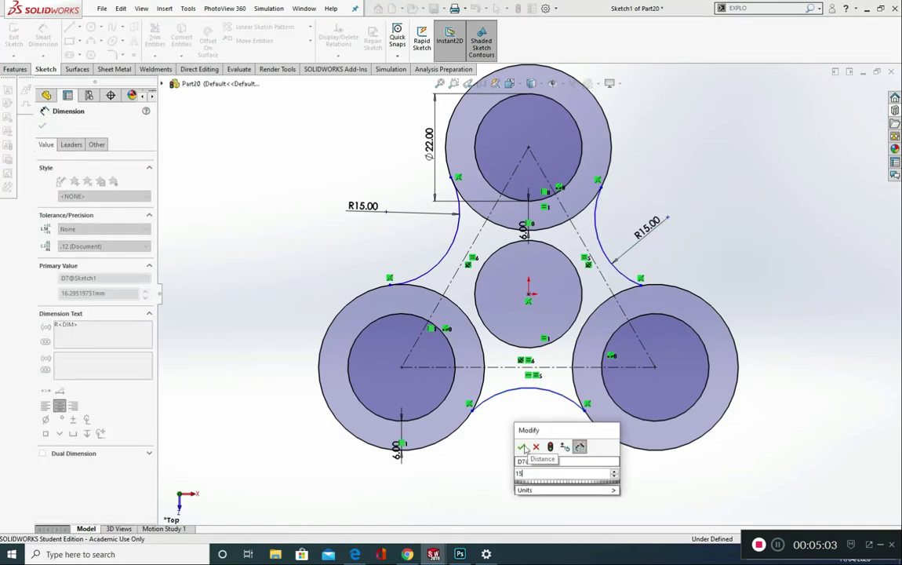
click(525, 450)
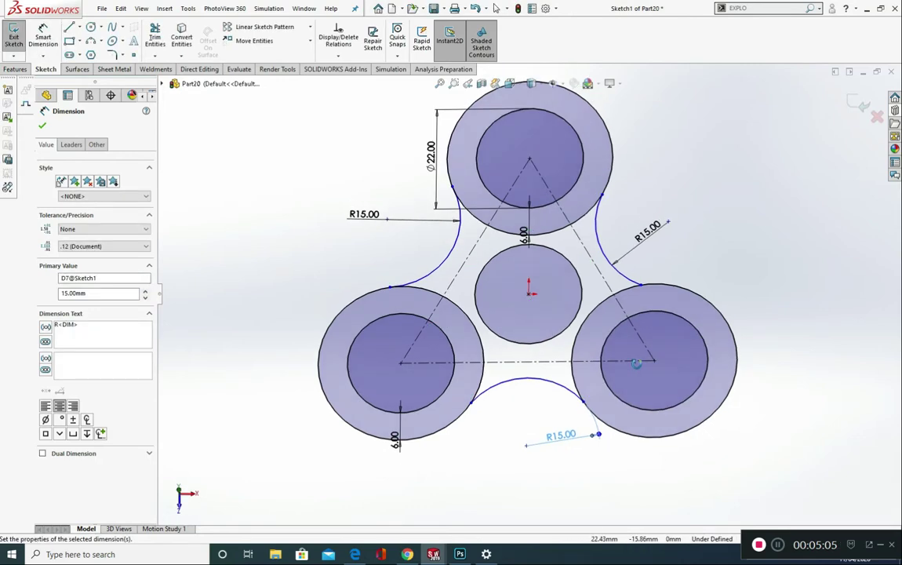
Step: Extrude the three ring regions and the connecting web region 7 mm, leaving the center and bearing holes open
click(12, 70)
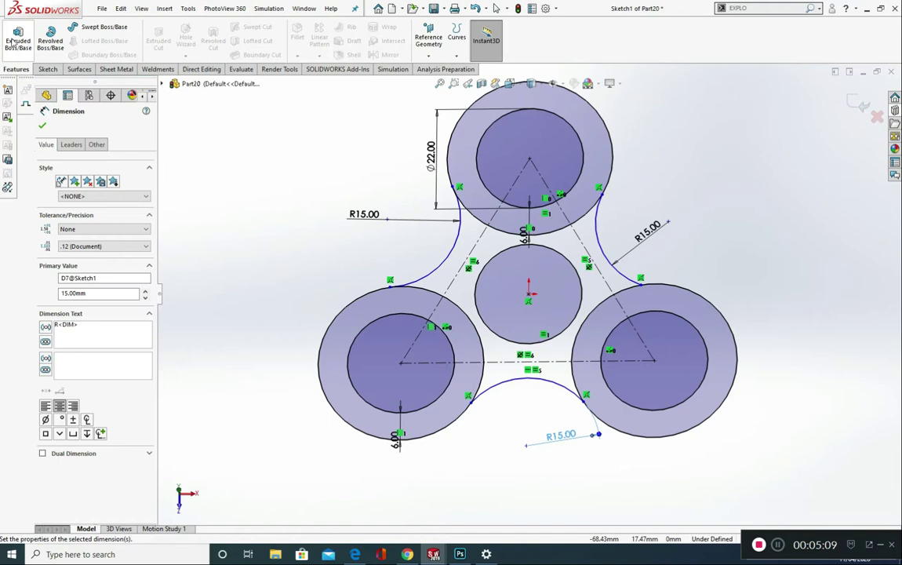
click(12, 41)
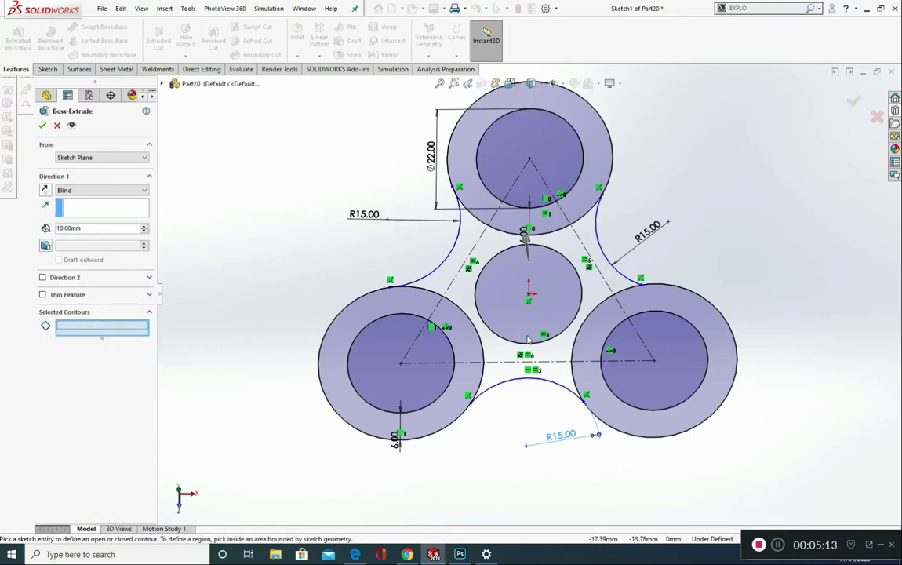
middle_drag(469, 379, 453, 337)
click(453, 337)
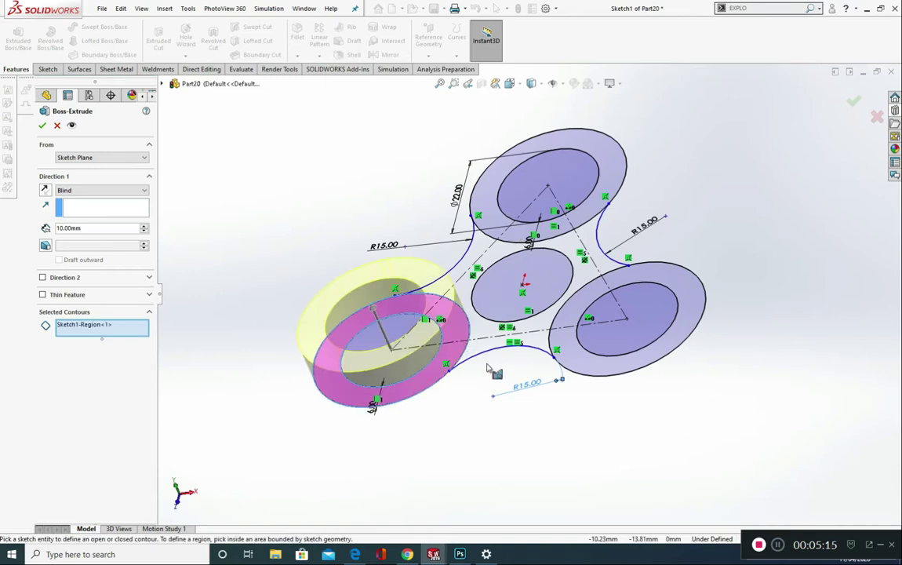
click(679, 293)
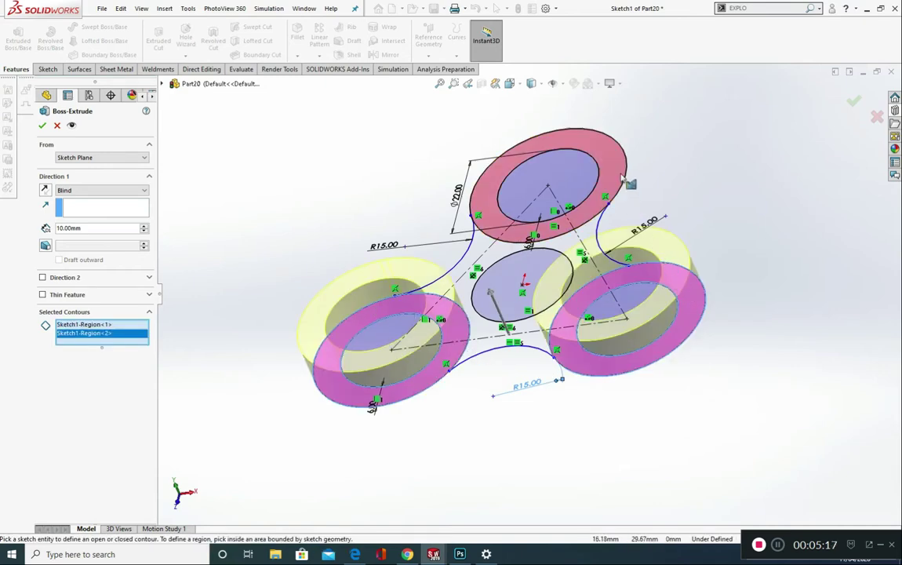
click(559, 145)
click(534, 222)
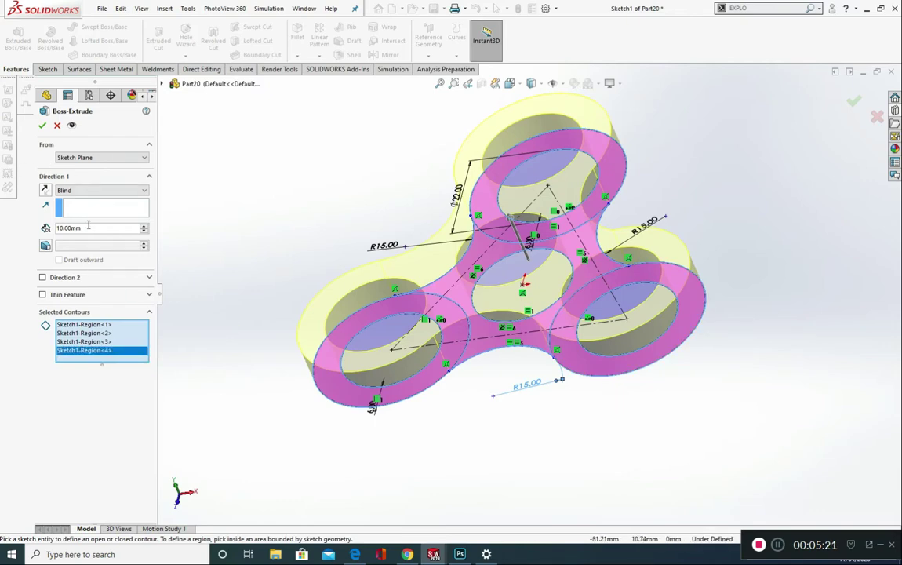
text(7)
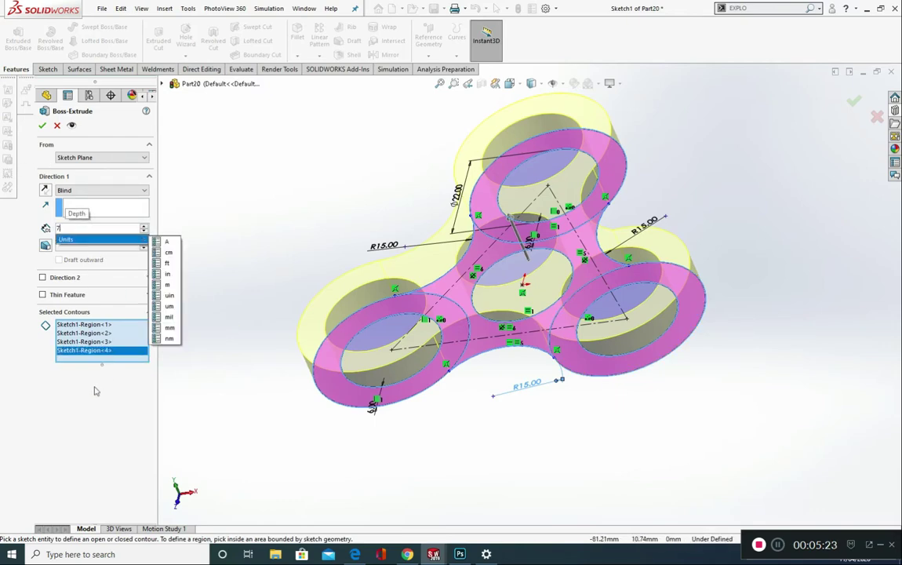
click(42, 126)
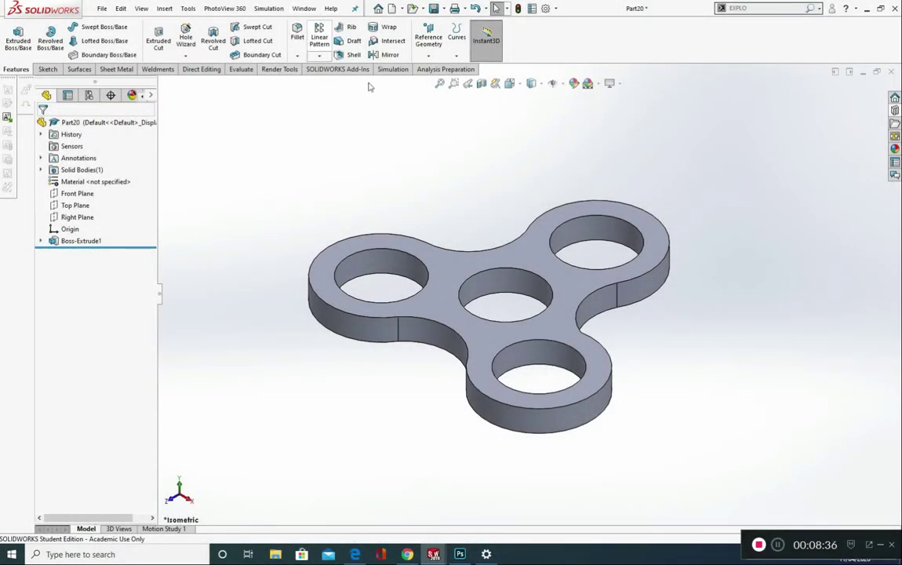
Step: Fillet all edges of the spinner body's top and bottom faces with a 2.5 mm radius
click(297, 33)
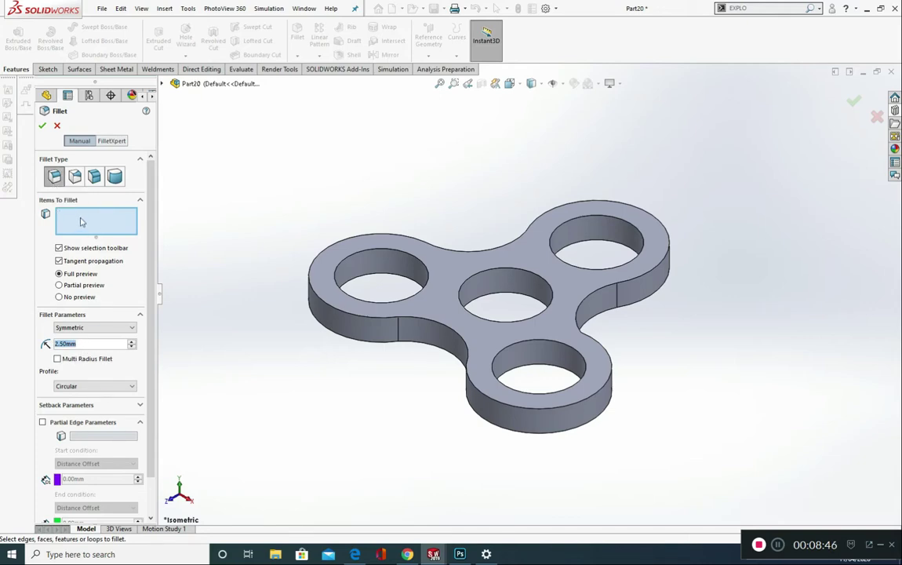
click(463, 263)
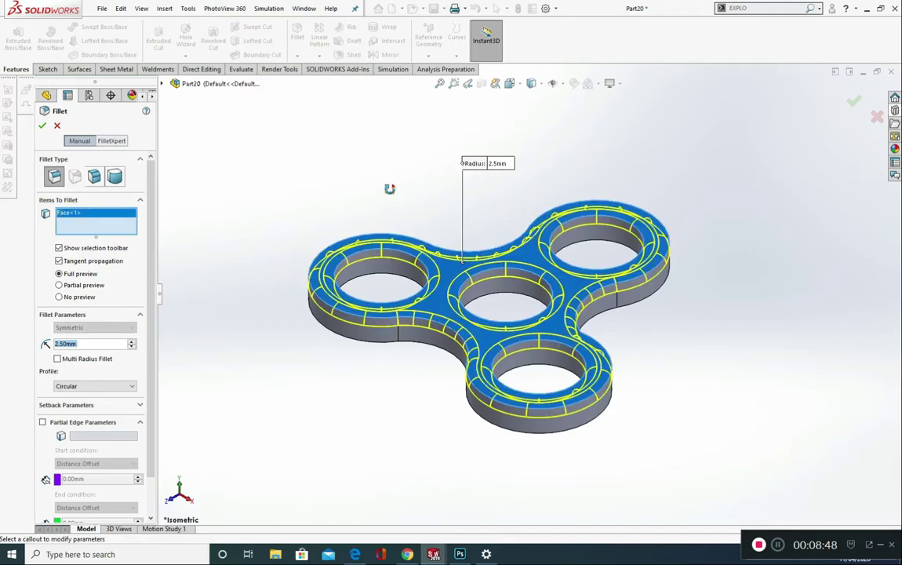
middle_drag(390, 188, 526, 258)
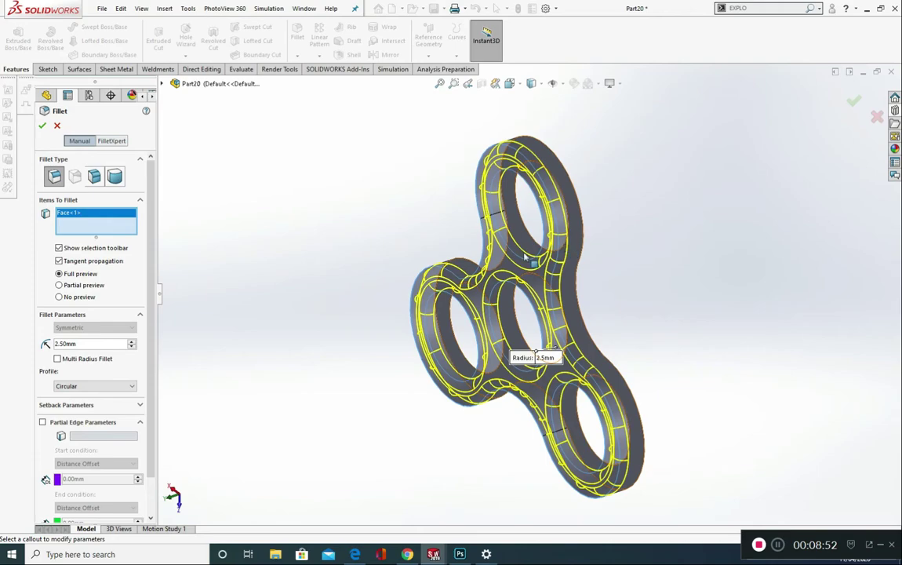
click(525, 240)
middle_drag(426, 212, 4, 202)
click(43, 126)
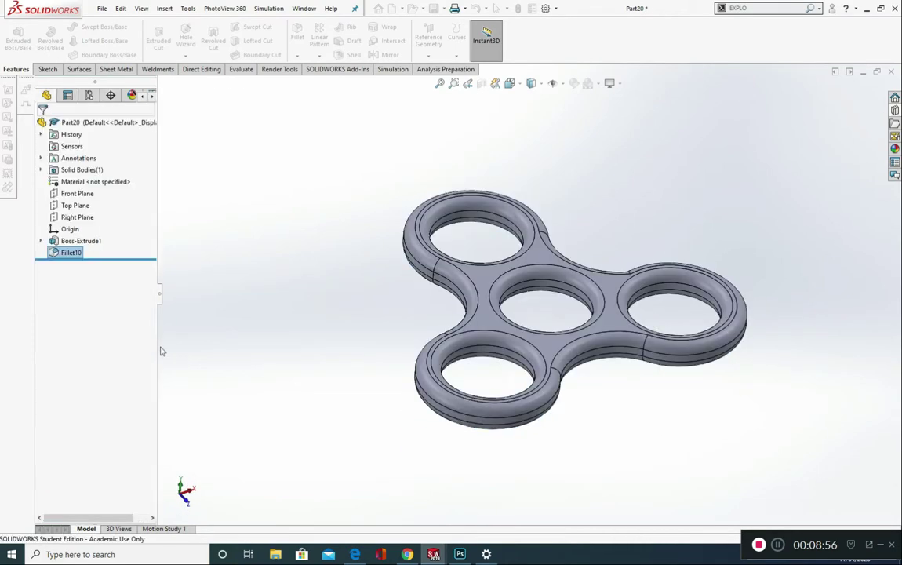
scroll(546, 223, down, 3)
middle_drag(587, 407, 461, 430)
scroll(502, 443, up, 3)
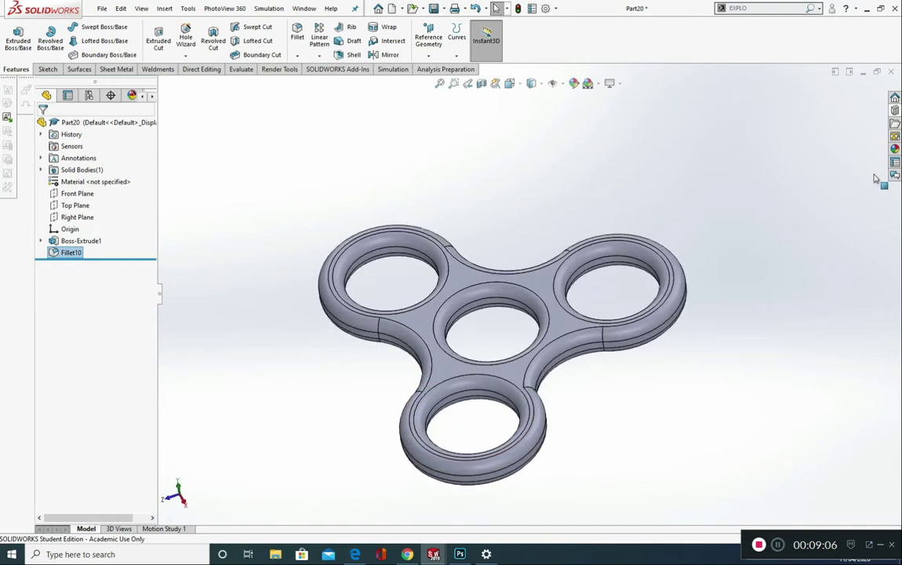
Step: Apply the white high gloss plastic appearance to the Boss-Extrude1 feature
click(895, 148)
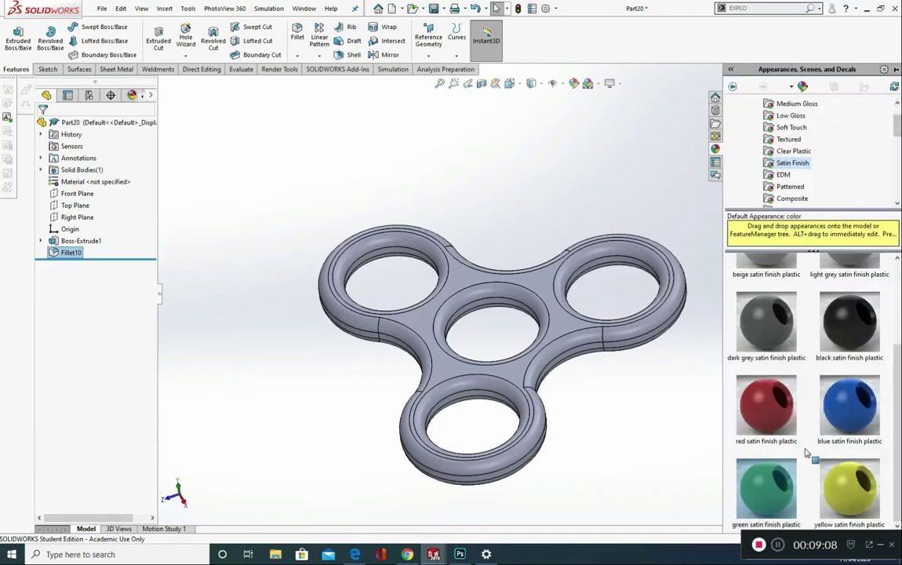
scroll(785, 137, up, 1)
click(792, 127)
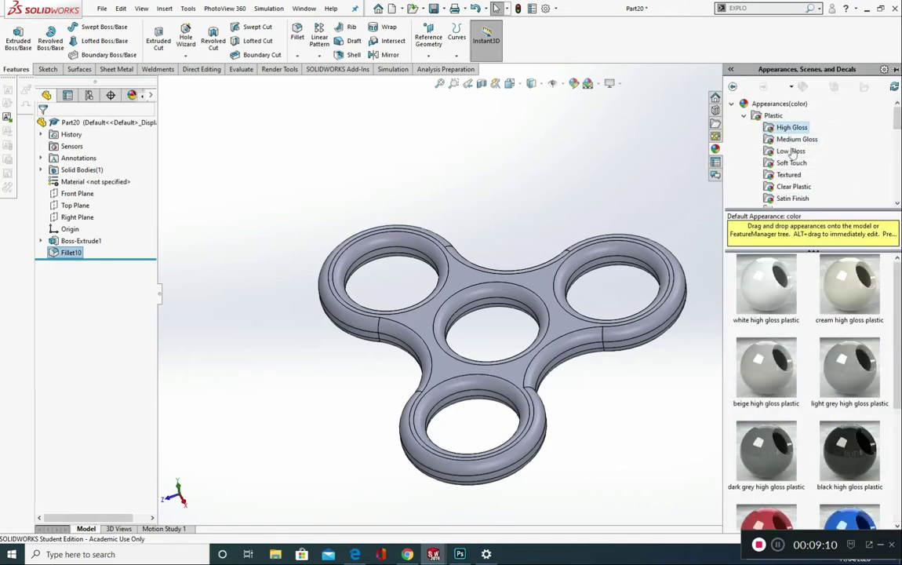
scroll(791, 384, down, 2)
scroll(791, 384, up, 2)
drag(771, 277, 510, 286)
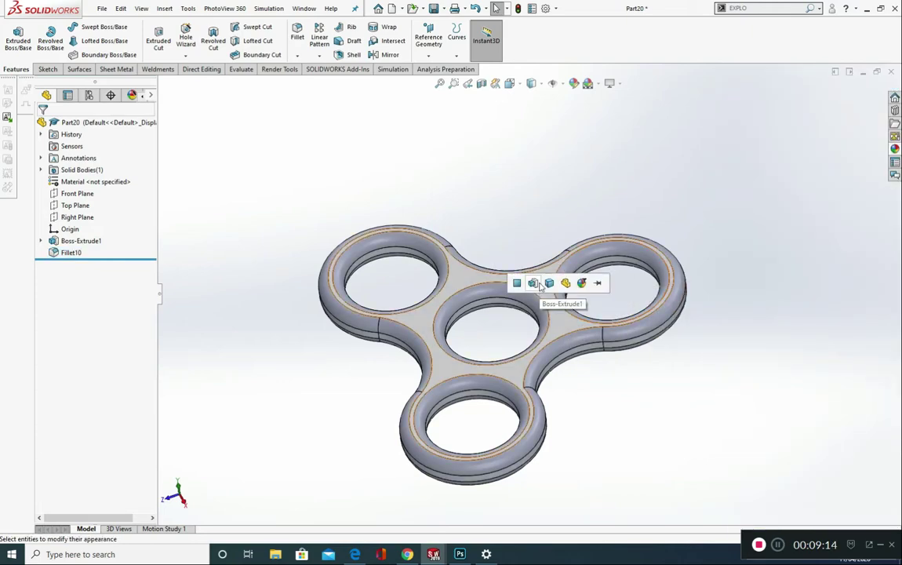
click(540, 287)
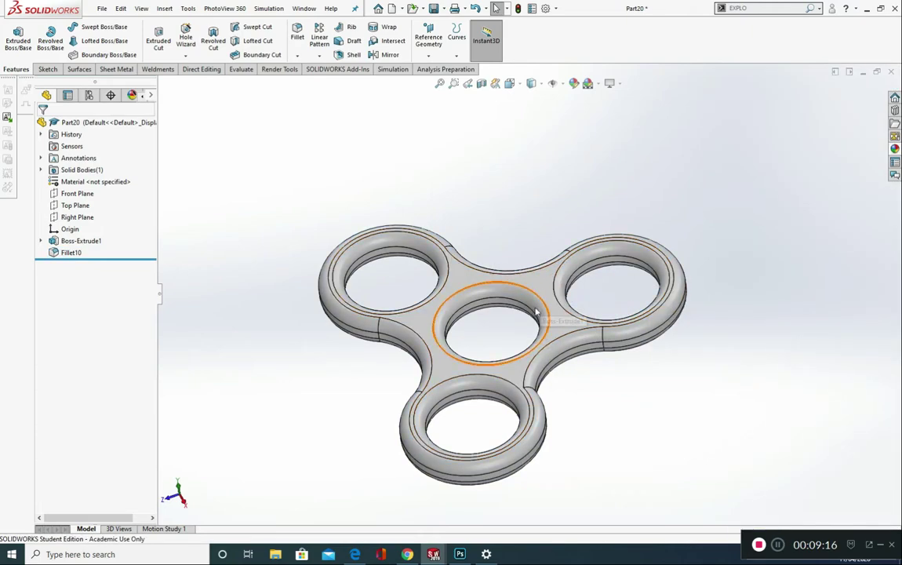
Step: Try to save the part over the existing Fidget Spinner Body file in the Solidworks Station Assemblies folder
click(100, 9)
click(156, 140)
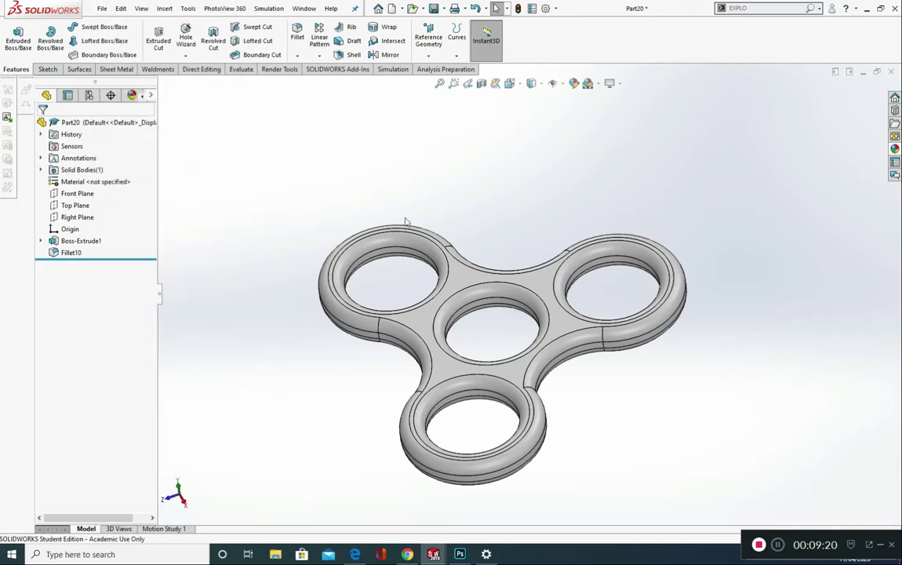
double_click(225, 244)
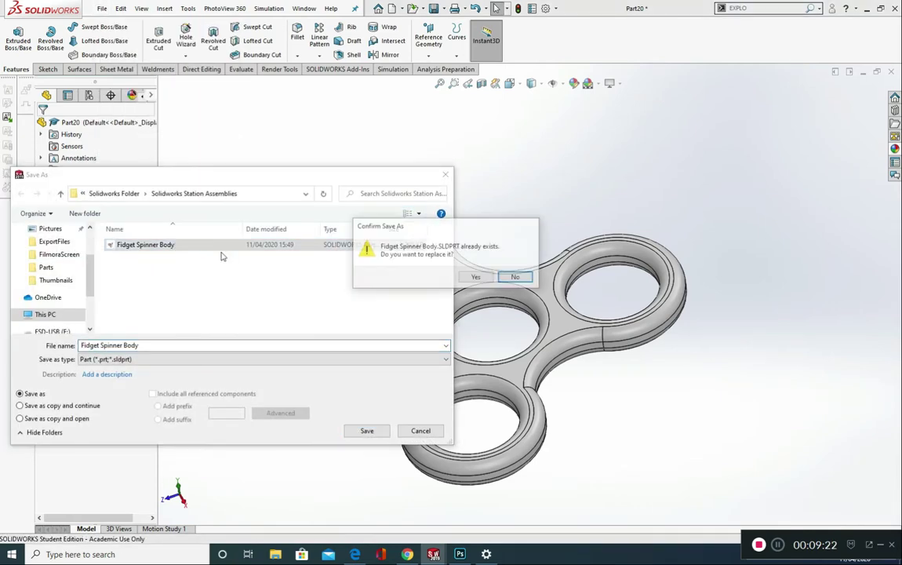
click(474, 279)
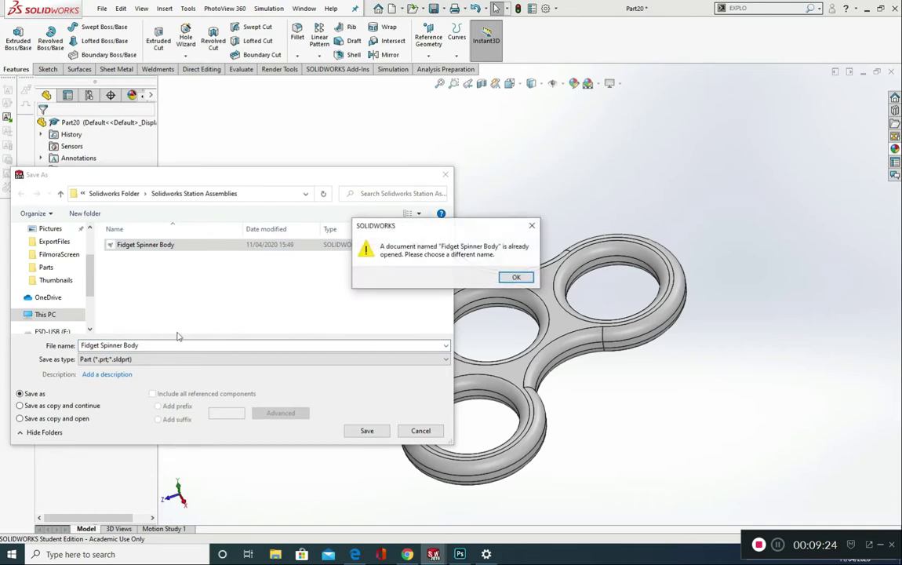
click(517, 278)
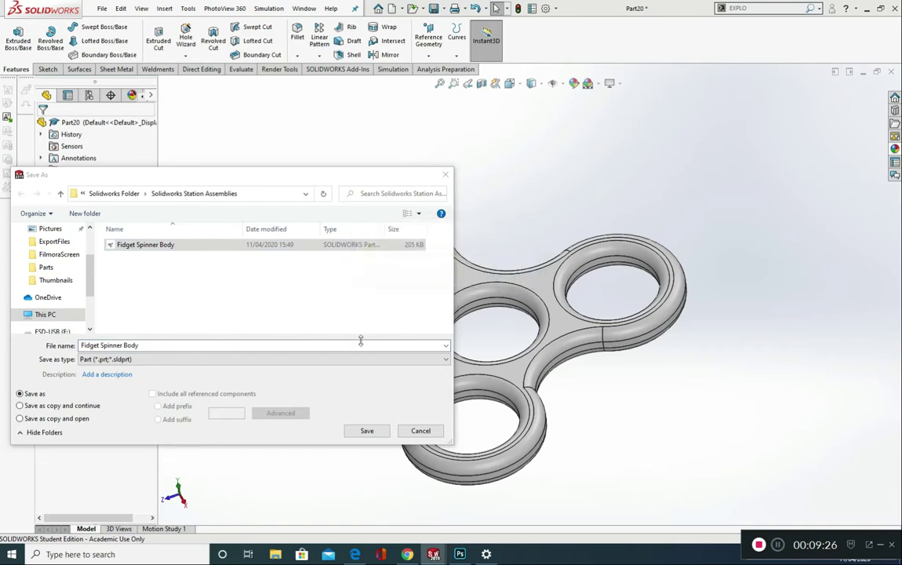
Step: Save the part as Fidget Spinner Body 2 in the Solidworks Station Assemblies folder
double_click(183, 345)
text(2)
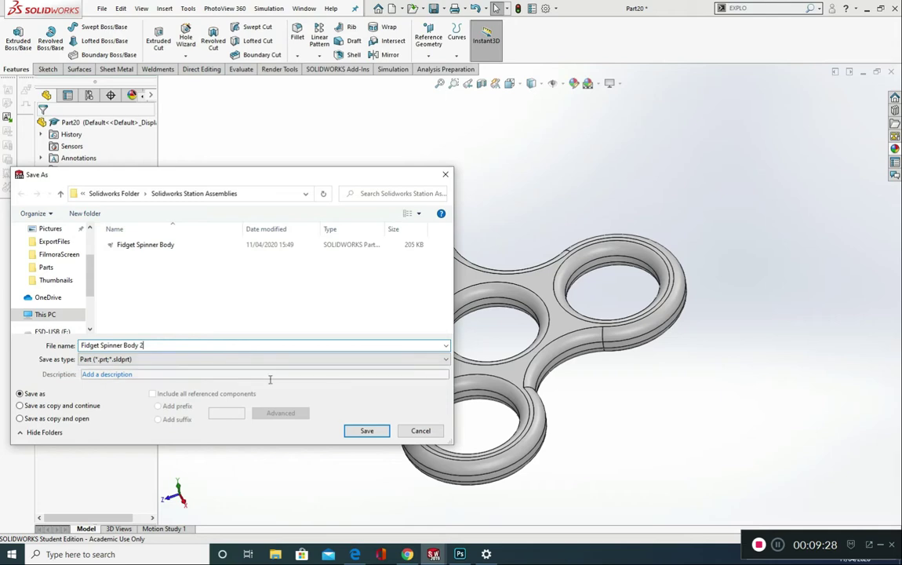
click(365, 431)
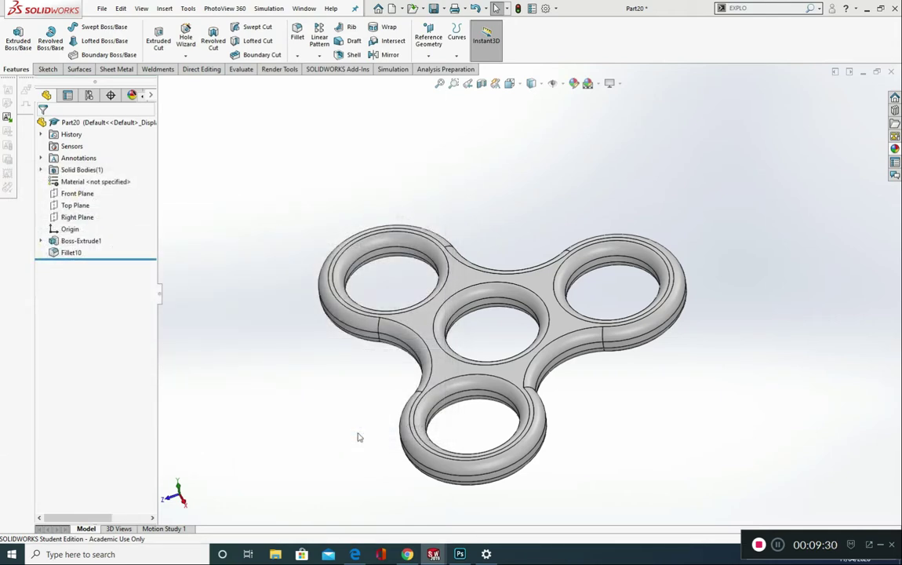
Step: Create a new assembly from the part and dismiss the initial component placement
click(101, 11)
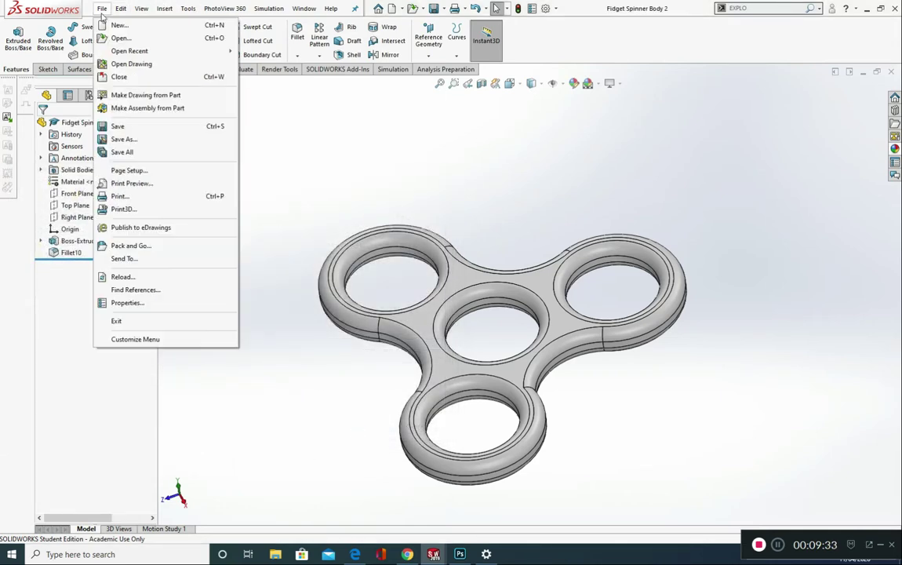
click(156, 110)
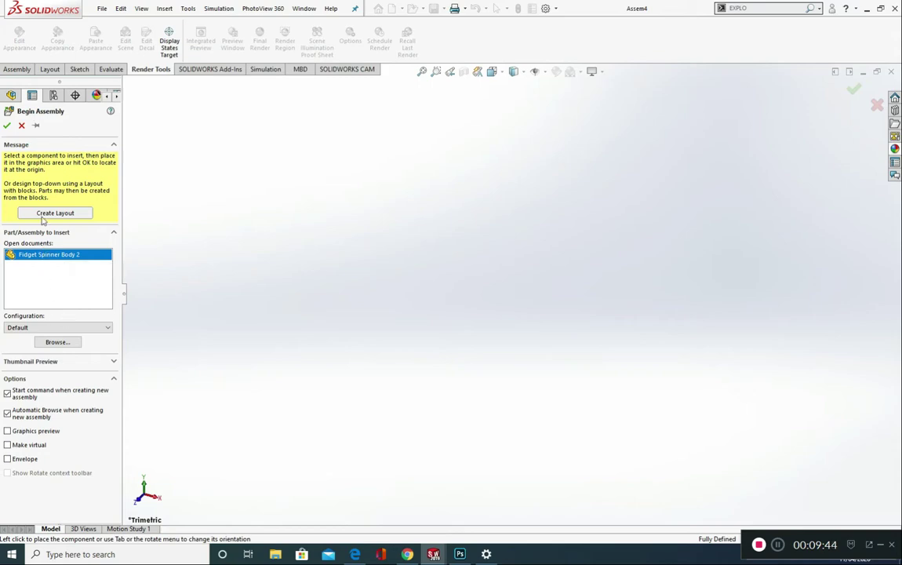
click(21, 126)
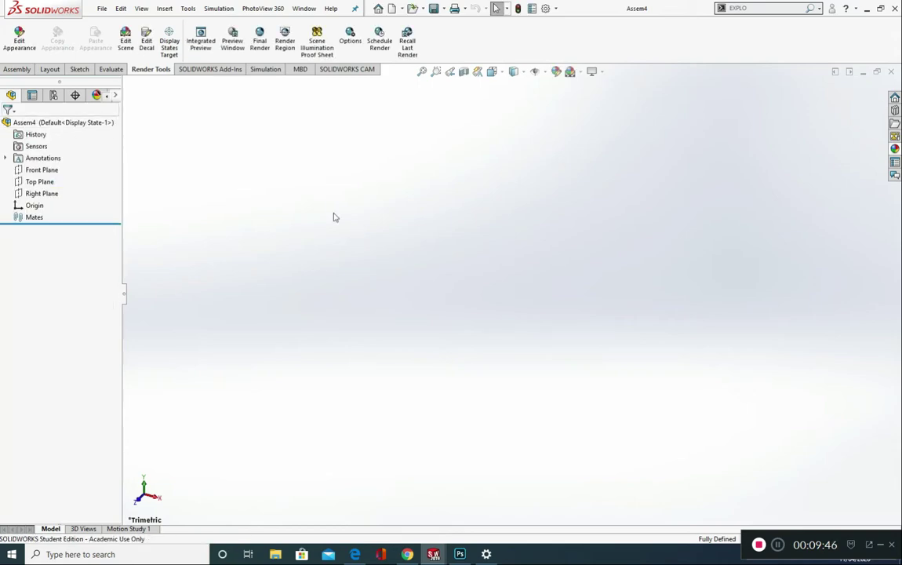
Step: Insert the Fidget Spinner Body 2 part as the first component of the assembly
click(17, 70)
click(60, 57)
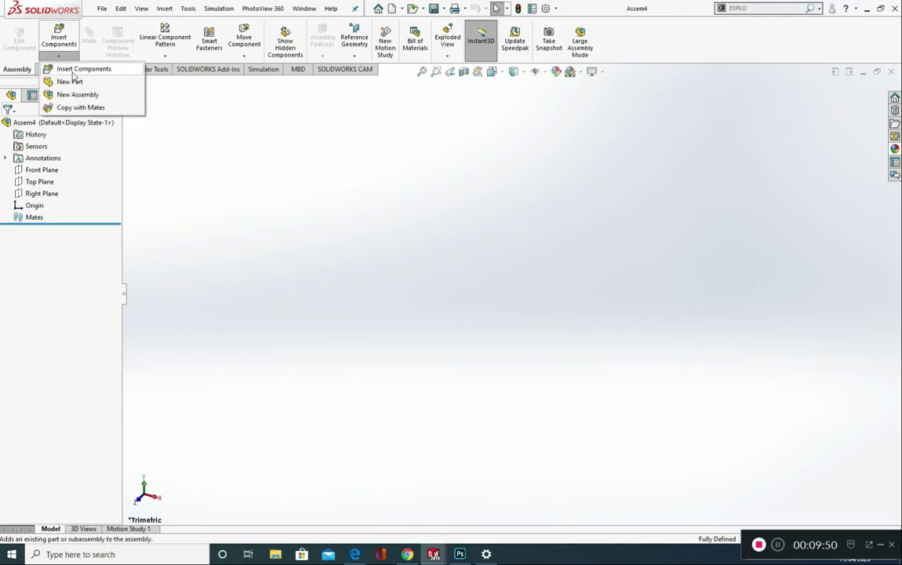
click(78, 68)
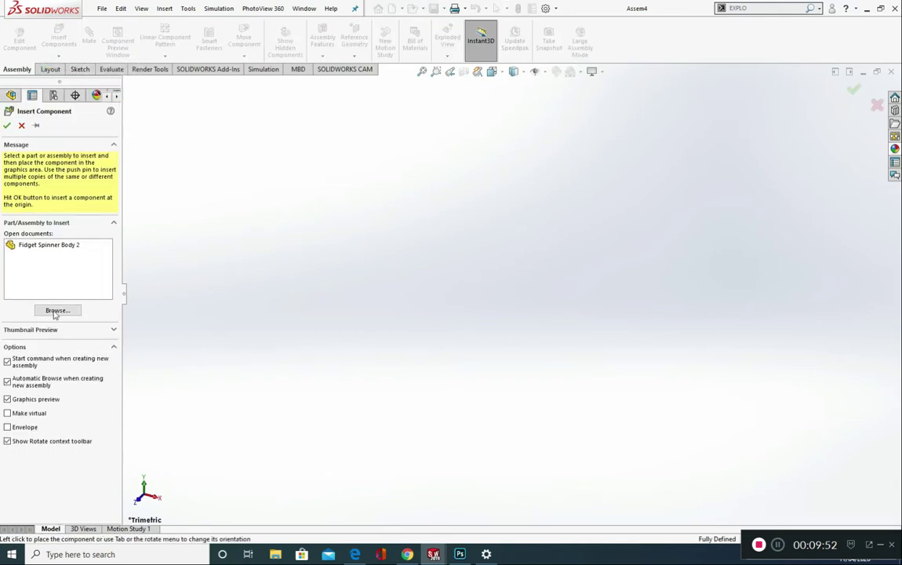
click(45, 248)
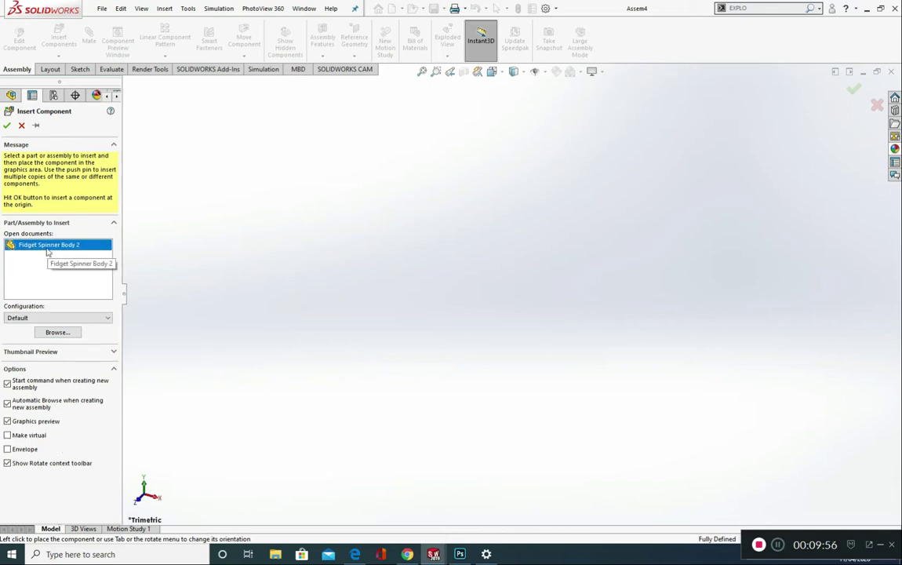
click(40, 250)
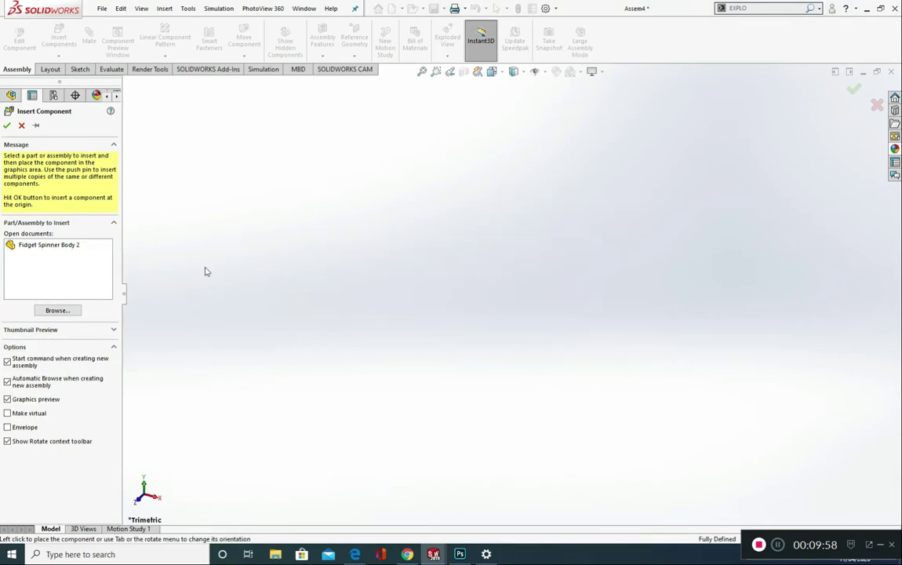
click(43, 248)
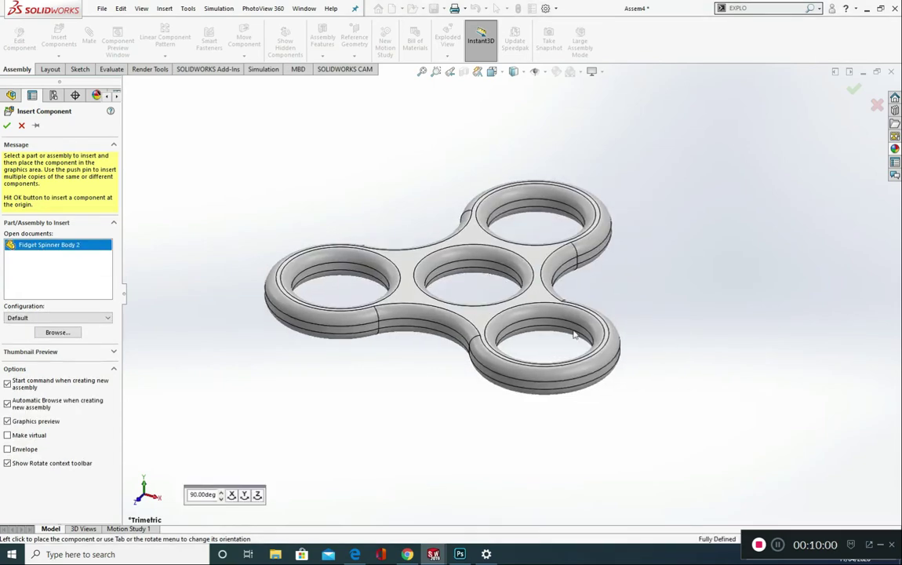
click(568, 335)
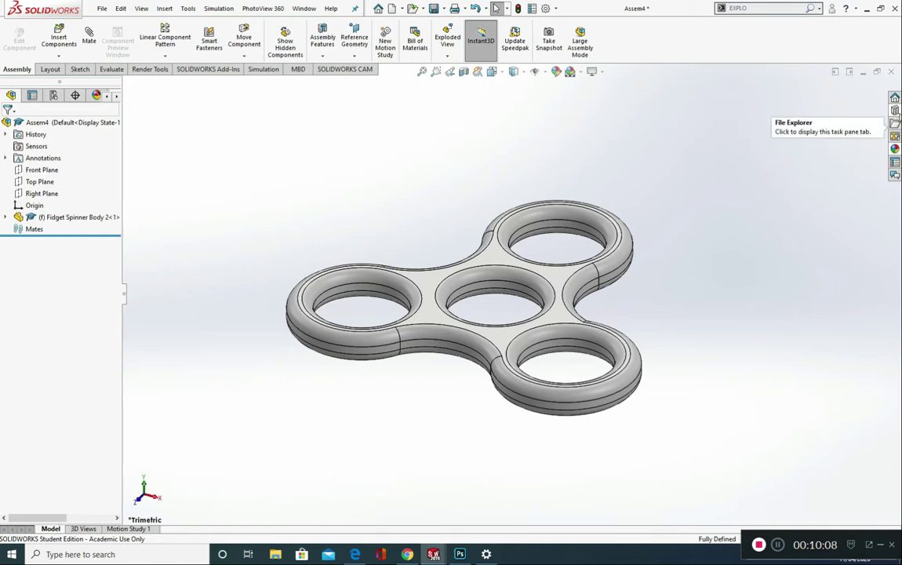
Step: Browse the Toolbox design library to the ball bearings of the BSI standard
click(896, 109)
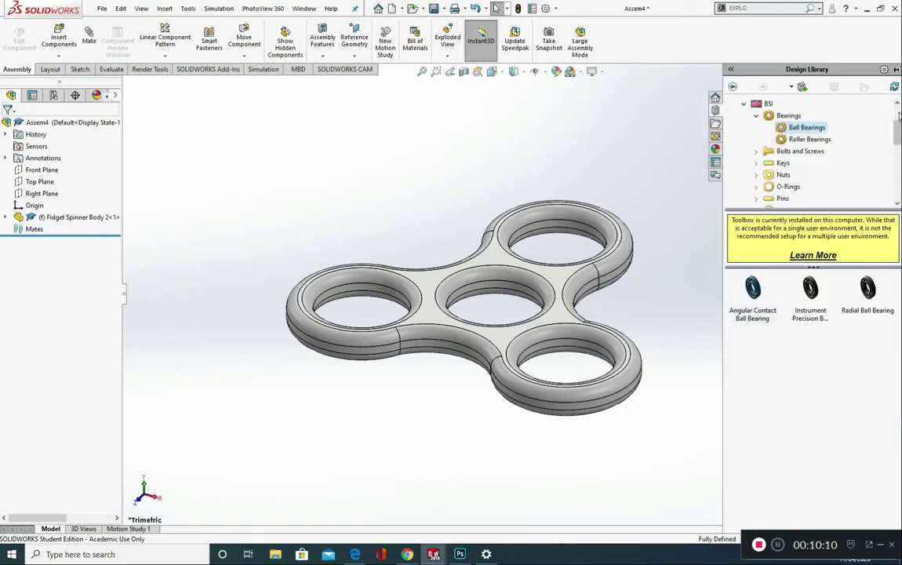
drag(898, 131, 898, 117)
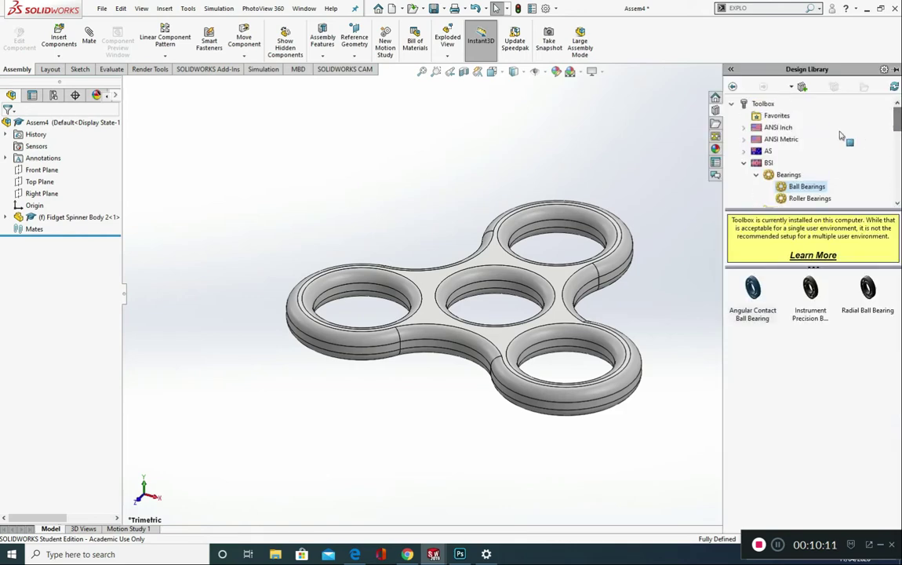
click(732, 104)
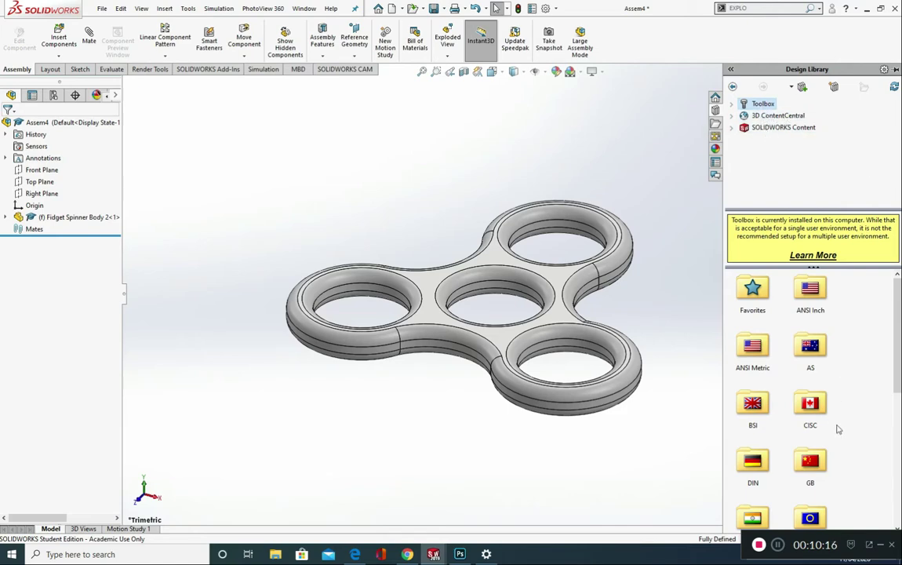
scroll(830, 470, down, 3)
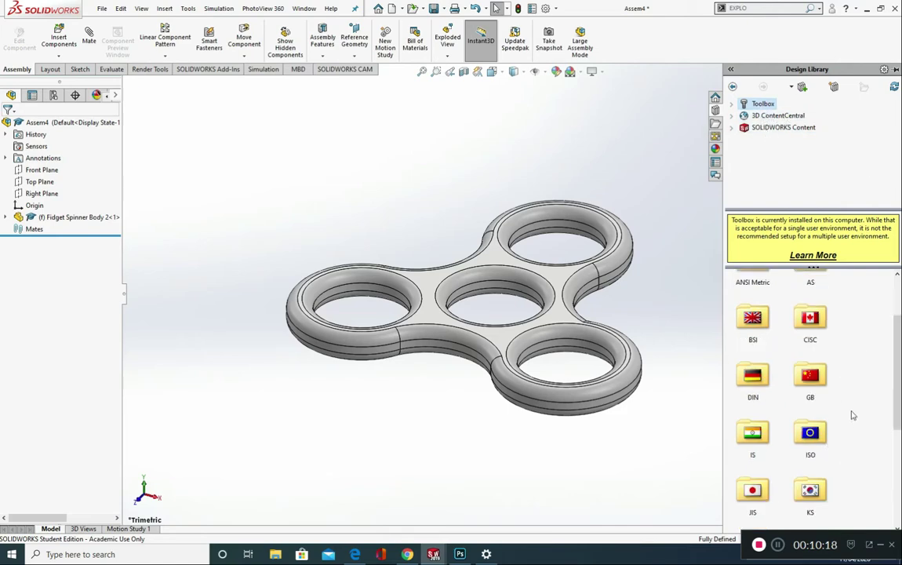
scroll(854, 415, up, 3)
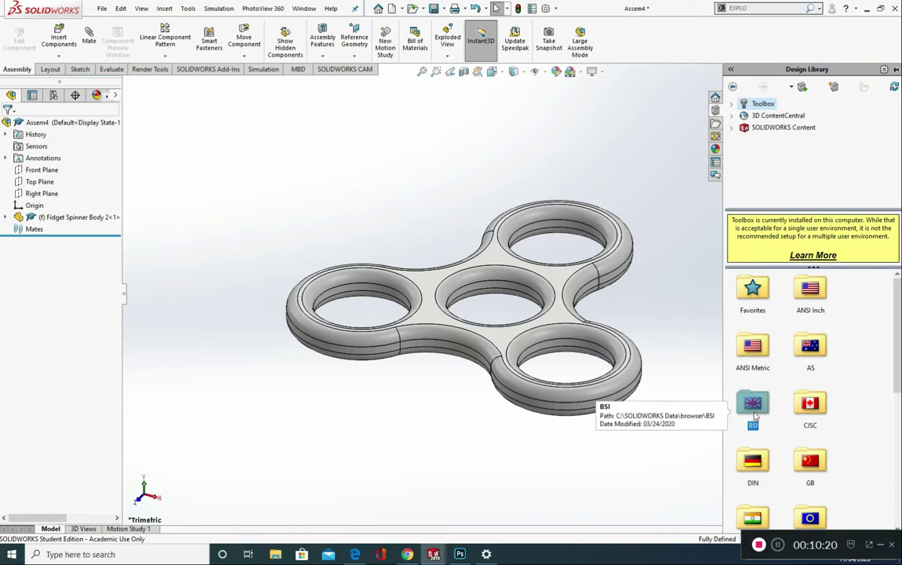
double_click(754, 416)
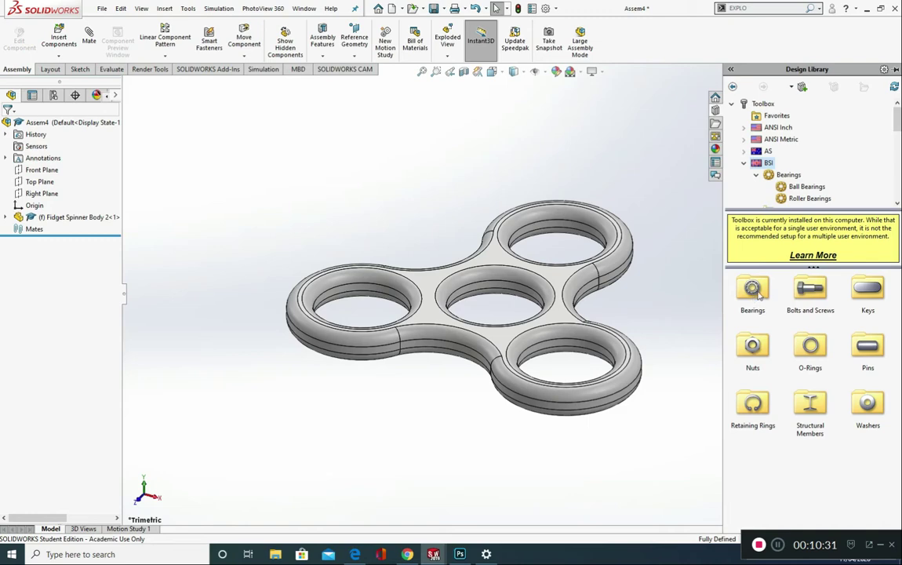
double_click(755, 289)
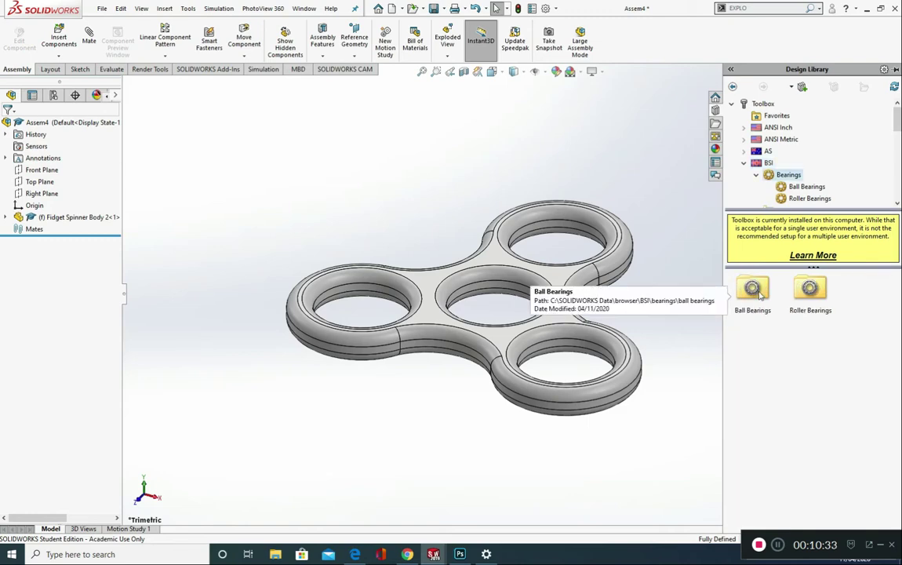
double_click(807, 292)
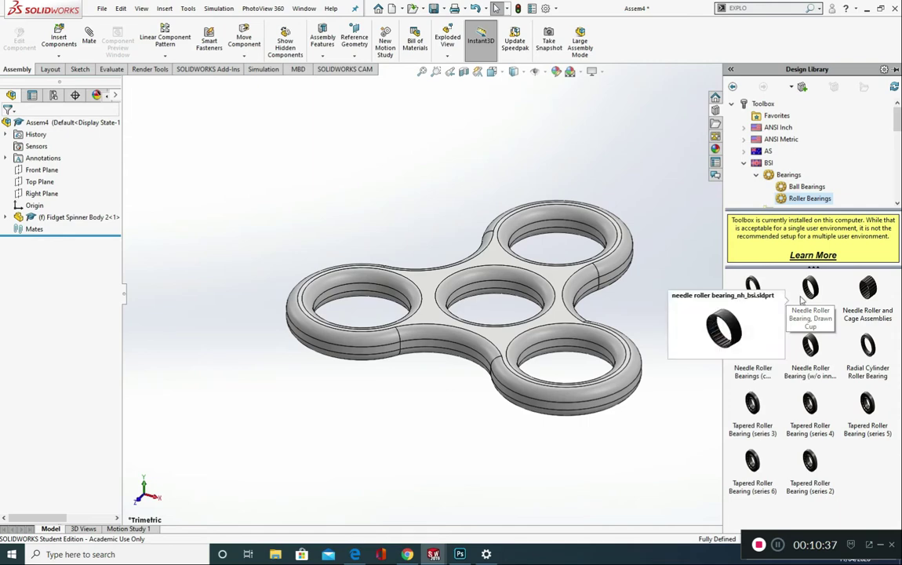
click(799, 187)
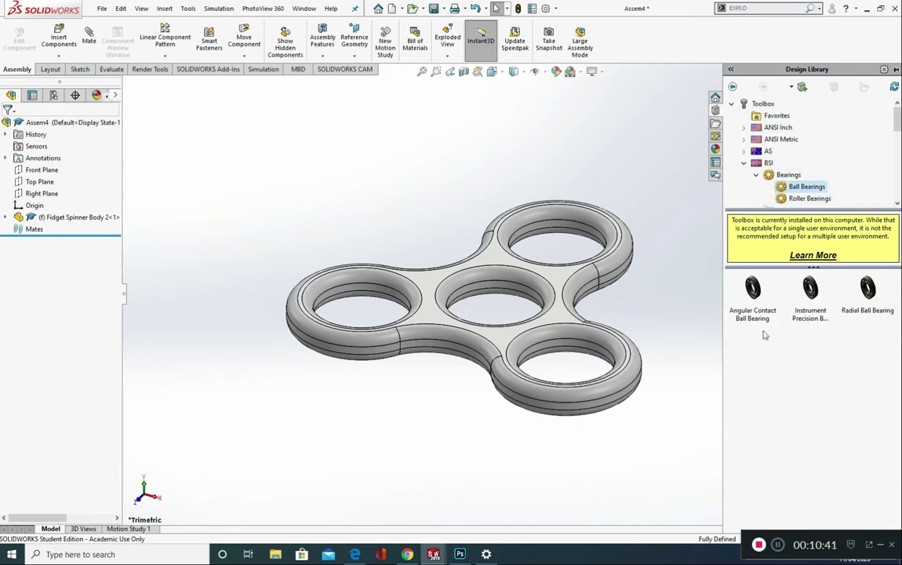
mouse_move(768, 299)
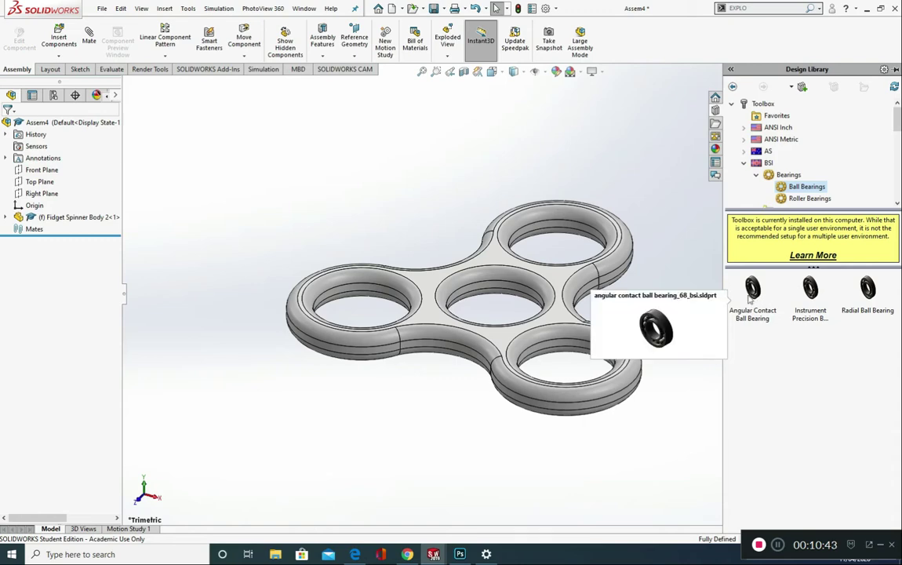
drag(753, 289, 710, 290)
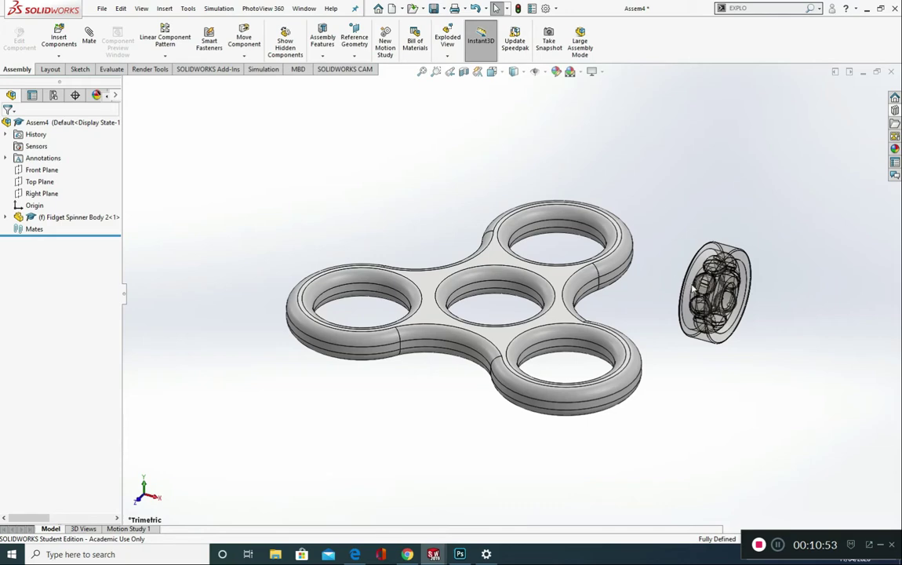
drag(692, 287, 691, 273)
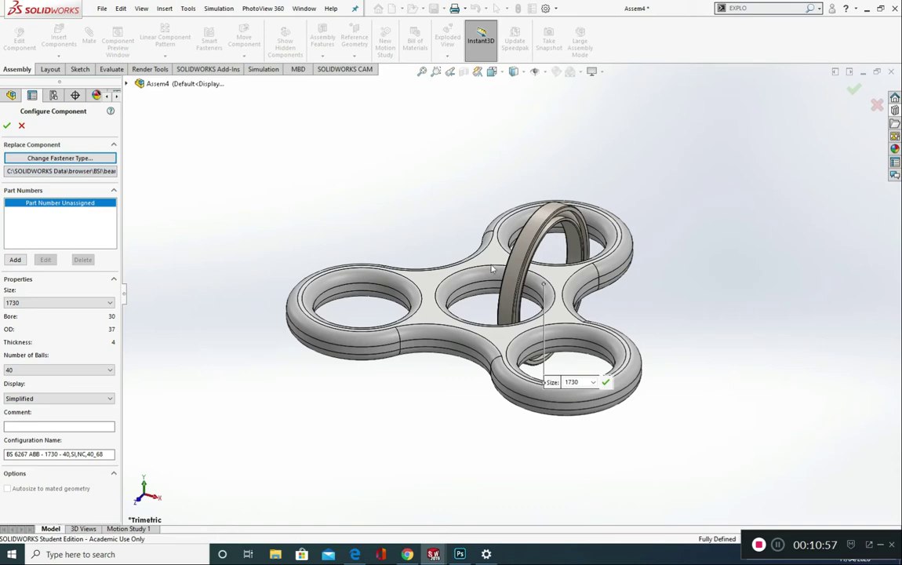
click(22, 126)
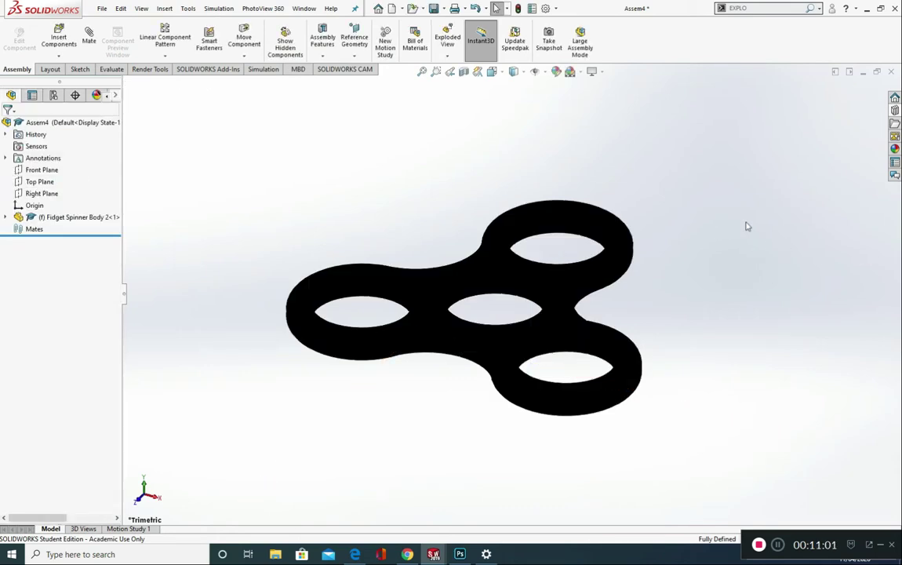
Step: Insert an Angular Contact Ball Bearing at the spinner body's center hole with size 36
click(896, 110)
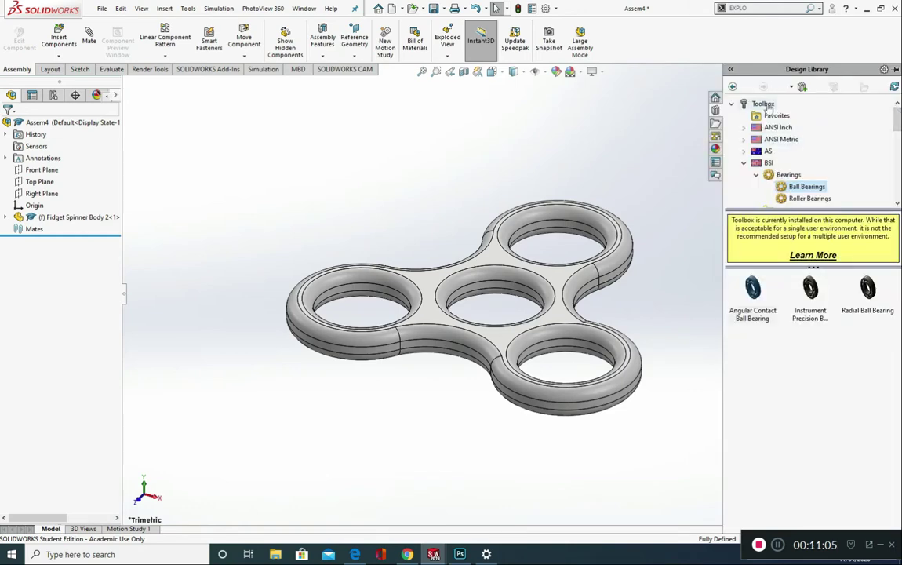
mouse_move(752, 296)
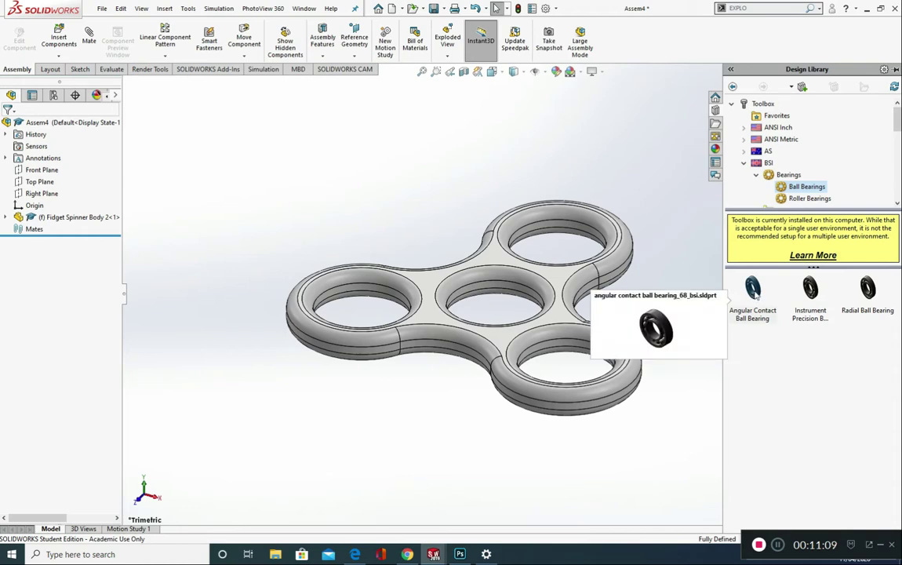
click(755, 295)
drag(742, 298, 506, 278)
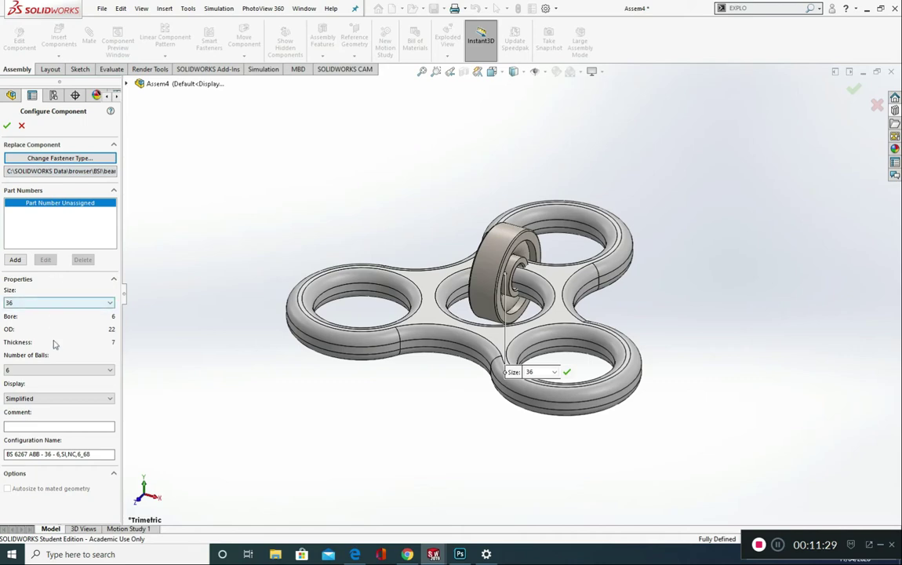
Step: Configure the bearing with Full number of balls, Detailed display and an added cage, and accept the configuration
click(47, 369)
click(45, 388)
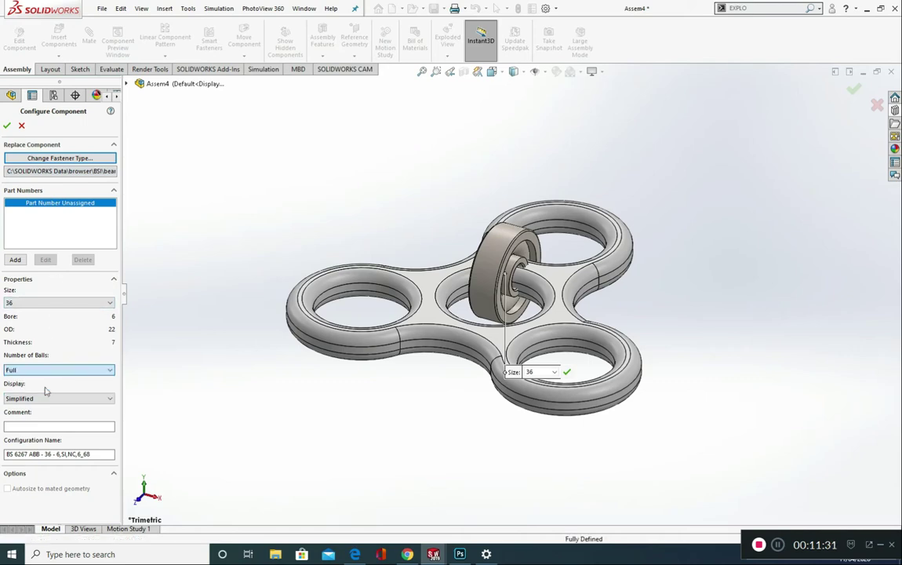
click(49, 398)
click(46, 413)
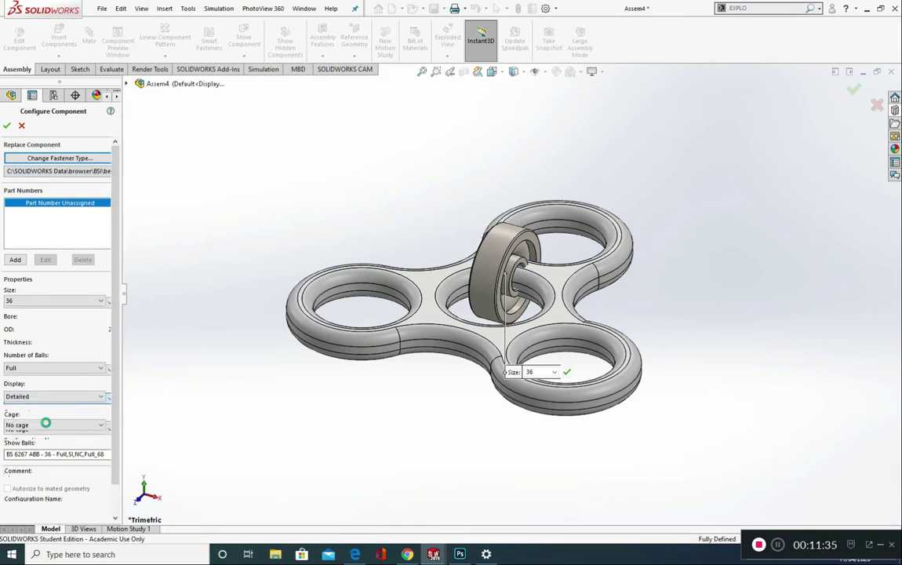
click(63, 425)
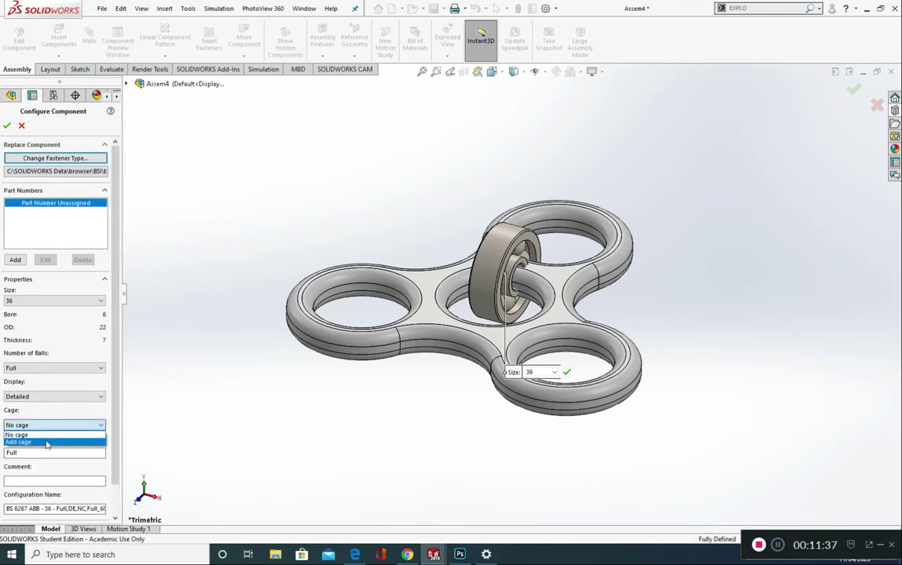
click(47, 441)
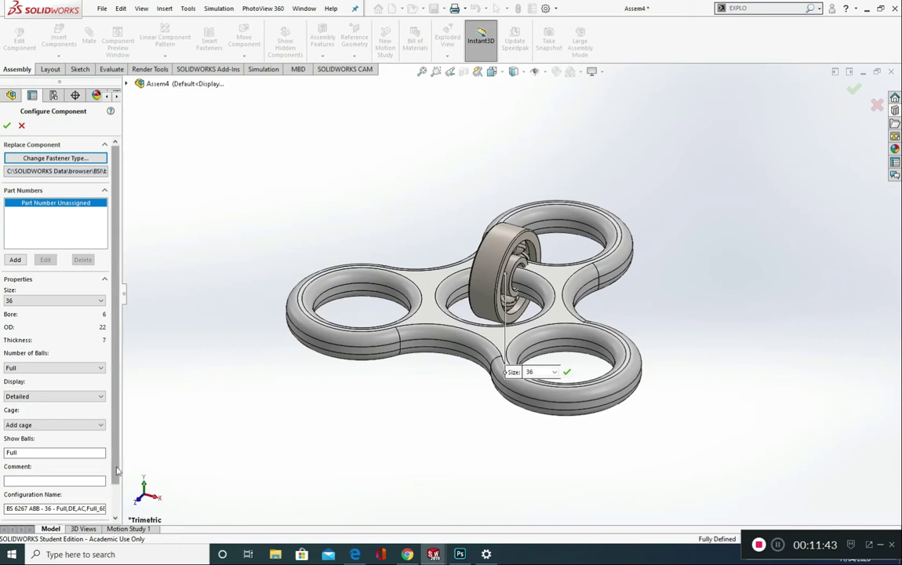
scroll(108, 423, down, 2)
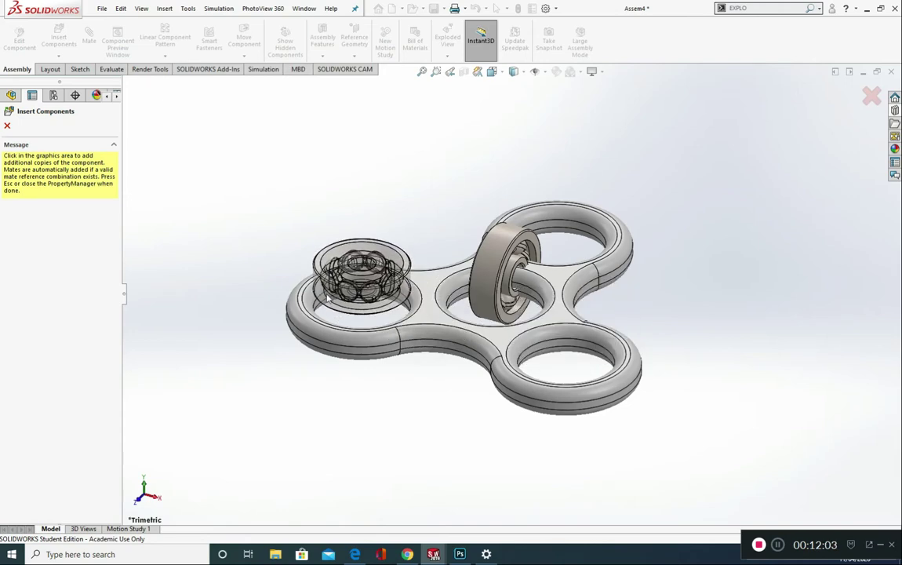
Step: Place three more copies of the bearing, one above each outer ring hole of the spinner body
click(328, 299)
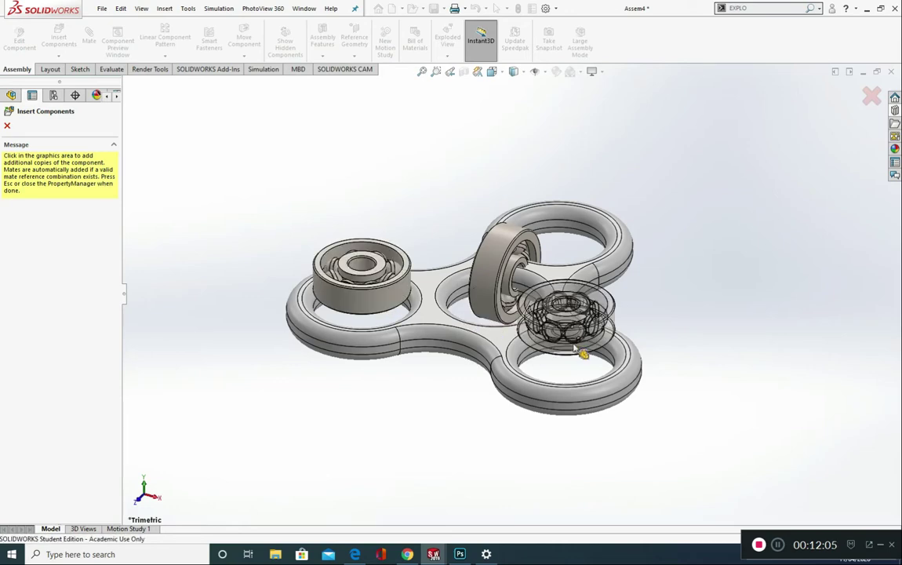
click(576, 343)
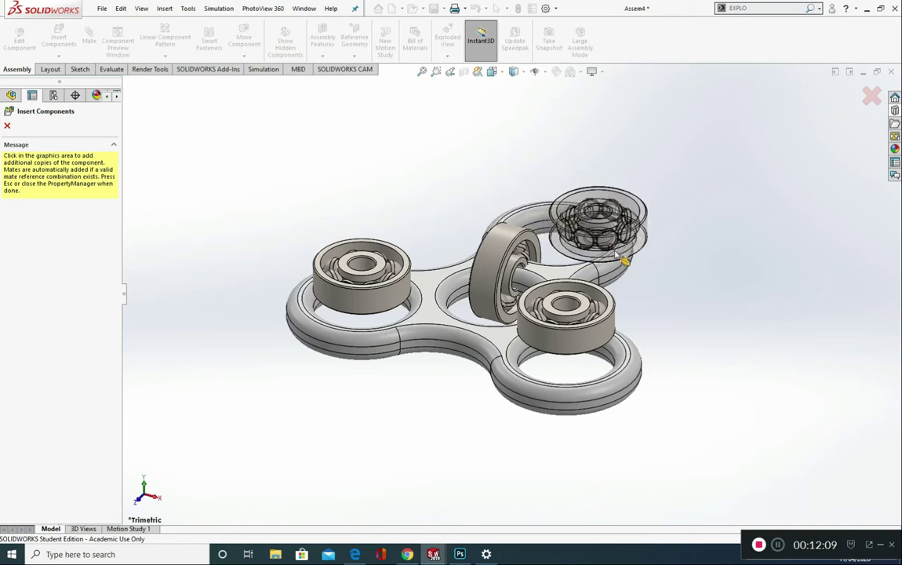
click(577, 233)
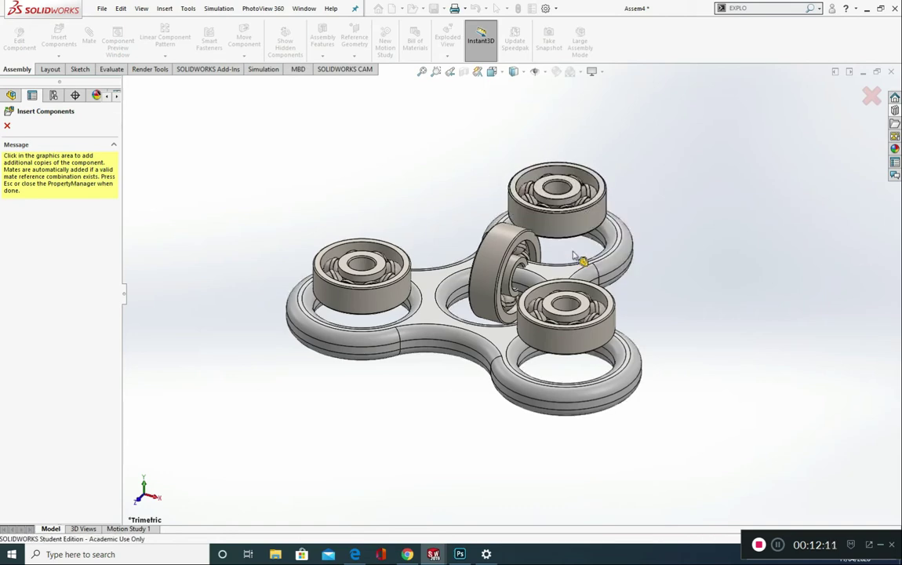
Step: Finish inserting bearings and add a Coincident mate between the left bearing's top outer-race face and the circular edge around the hole below it
click(7, 127)
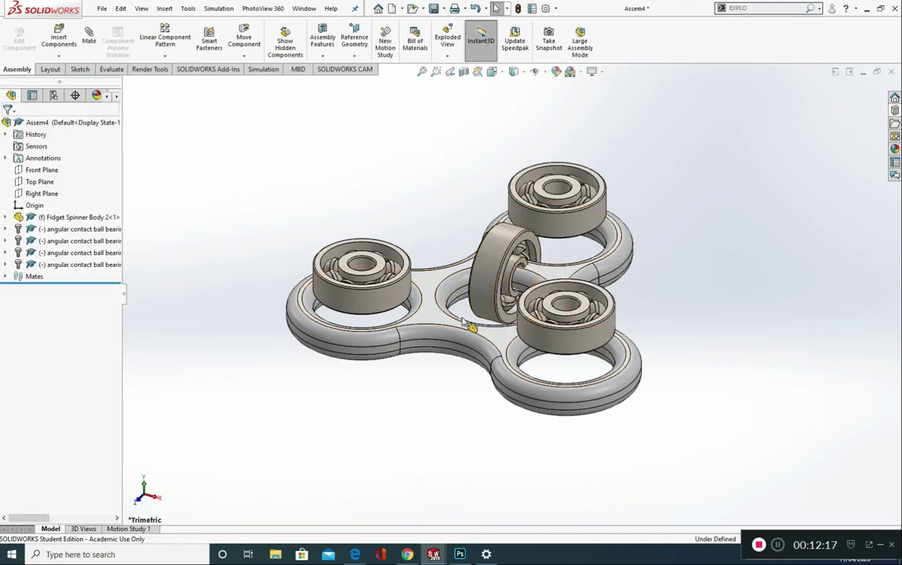
scroll(463, 322, down, 2)
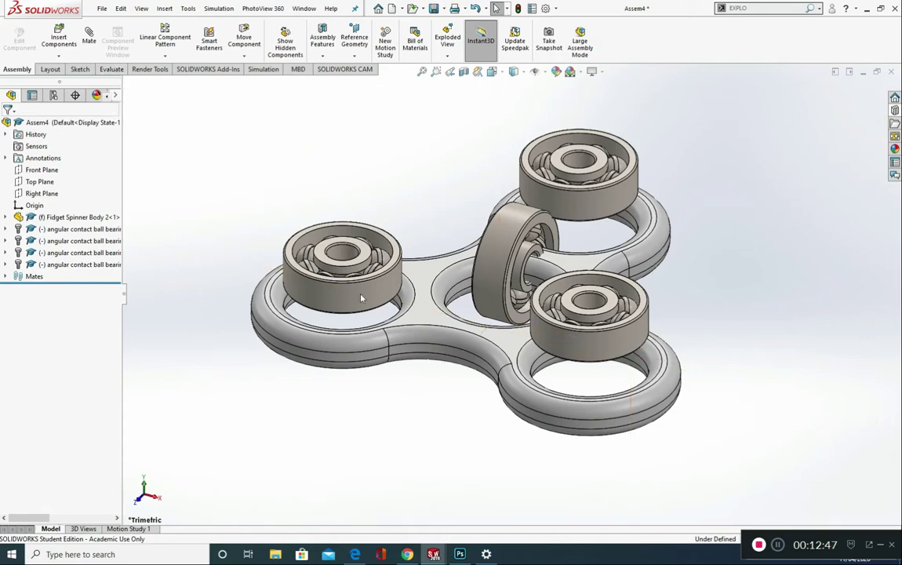
scroll(335, 247, down, 3)
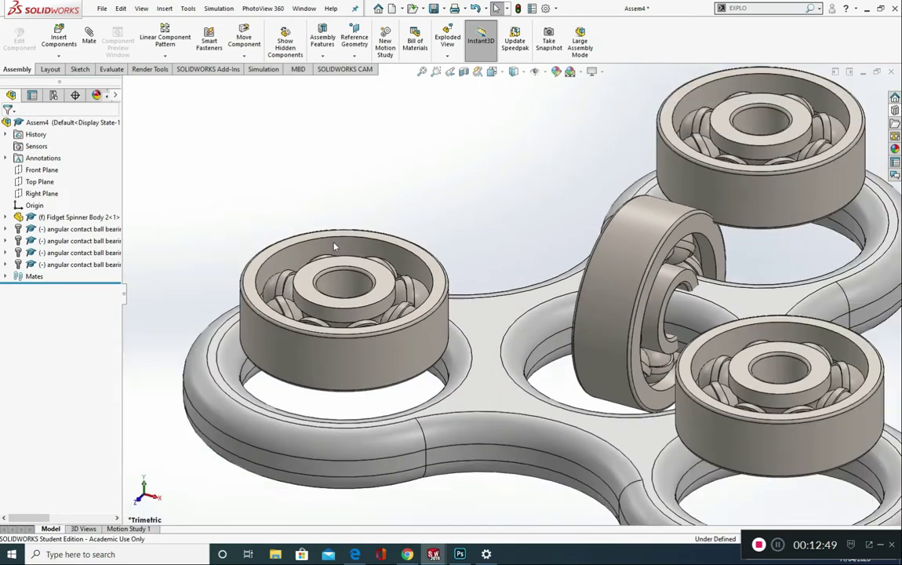
scroll(343, 240, down, 2)
click(378, 245)
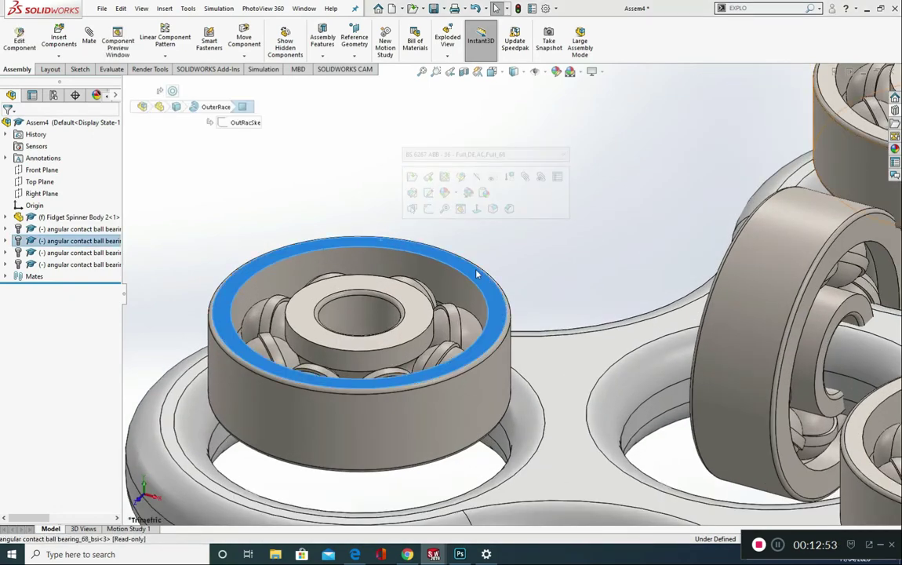
scroll(474, 298, up, 3)
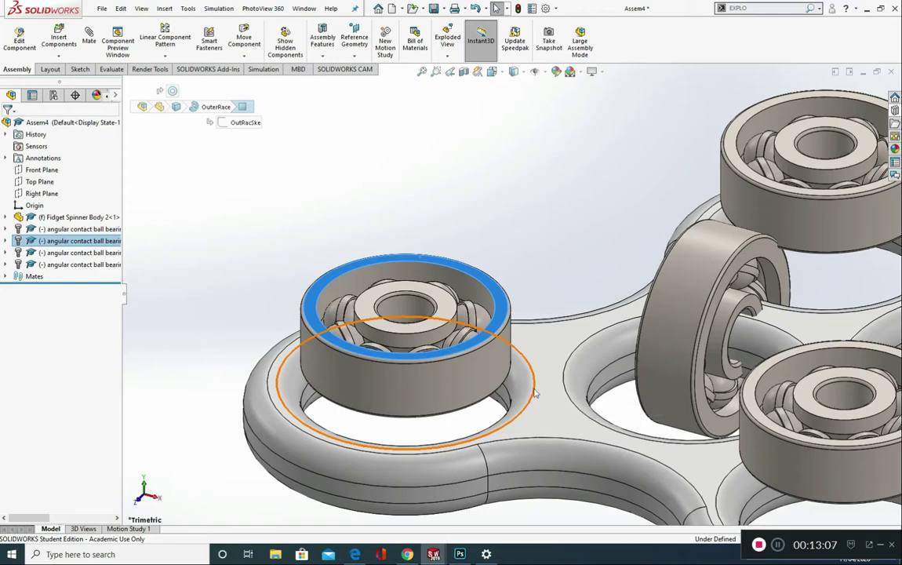
ctrl+click(536, 394)
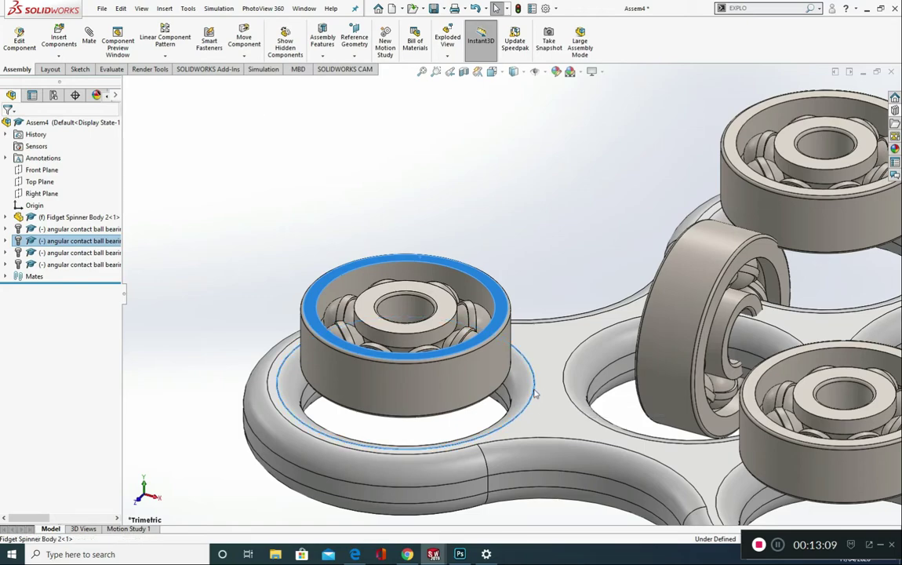
click(90, 41)
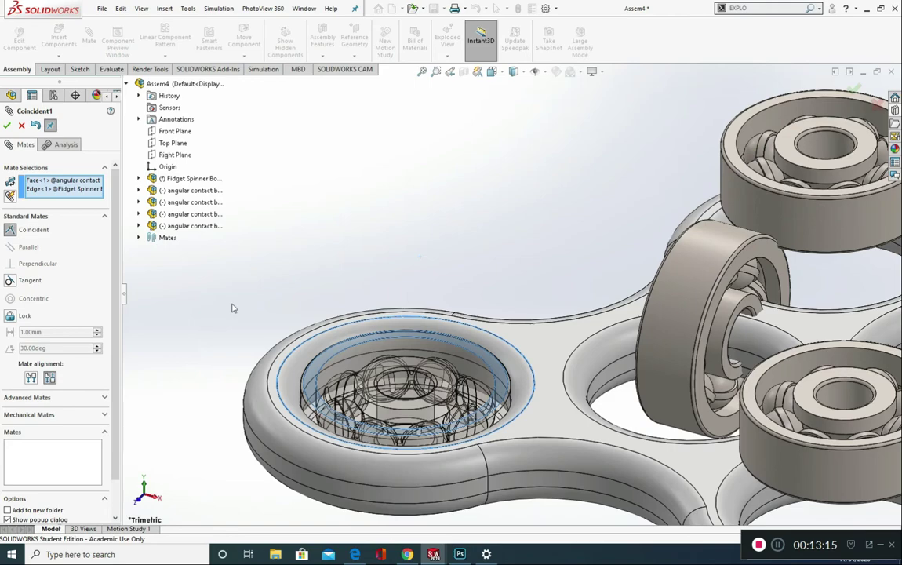
key(ctrl+1)
scroll(357, 306, down, 3)
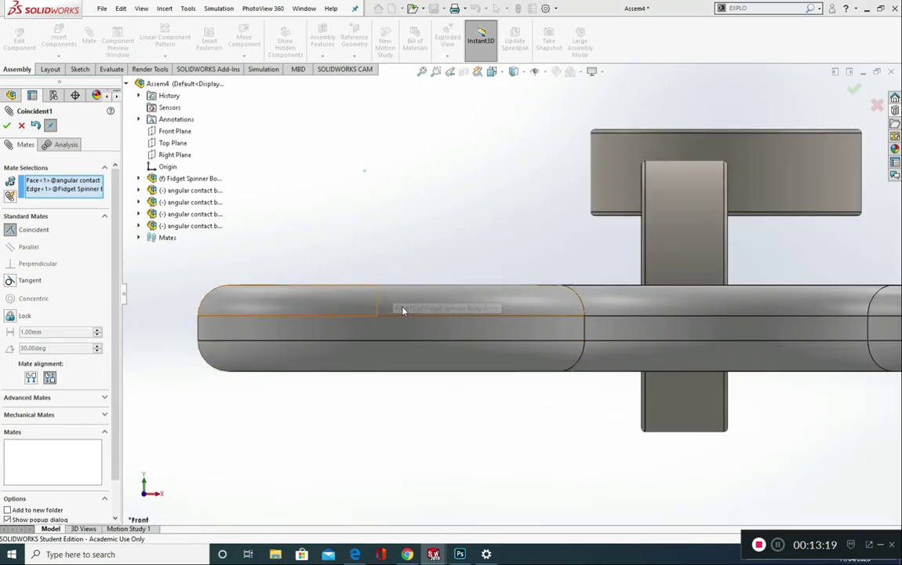
middle_drag(409, 289, 411, 302)
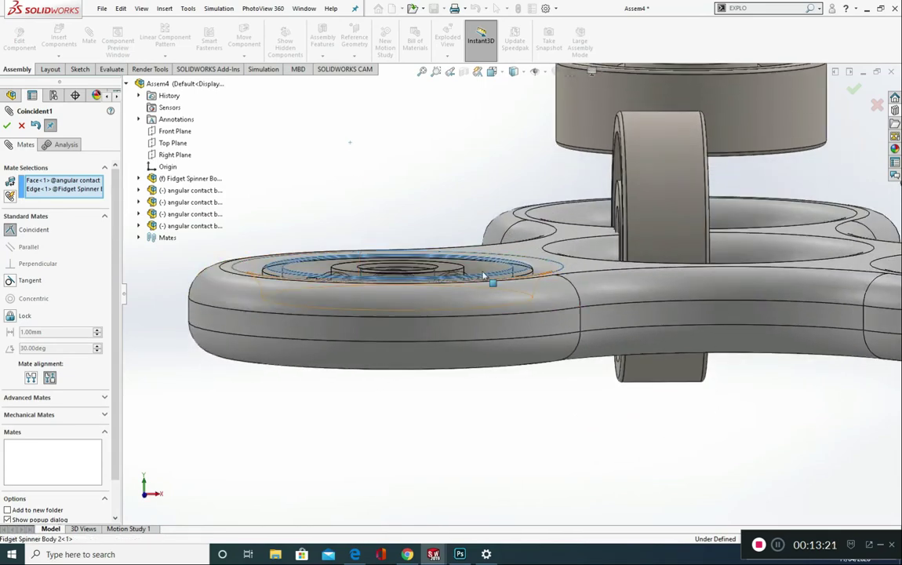
middle_drag(500, 290, 398, 382)
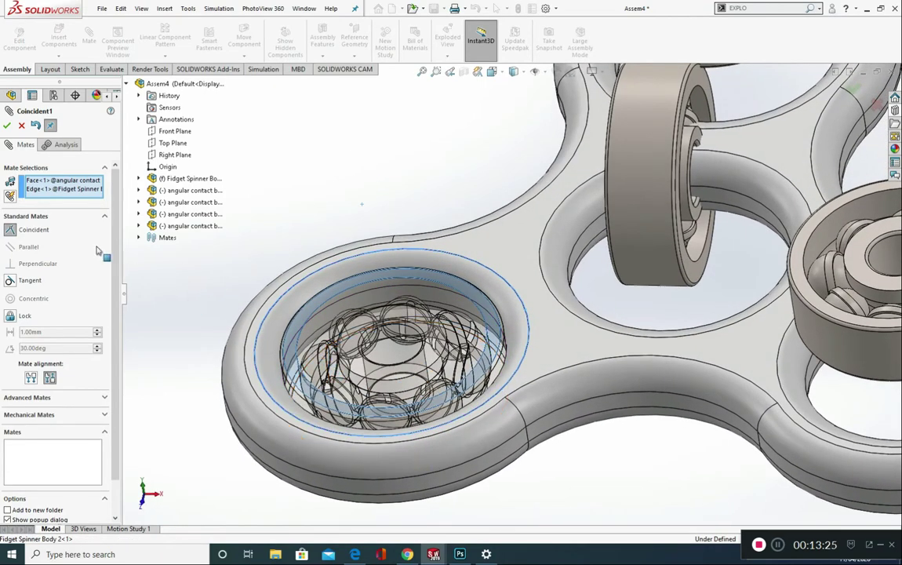
click(7, 126)
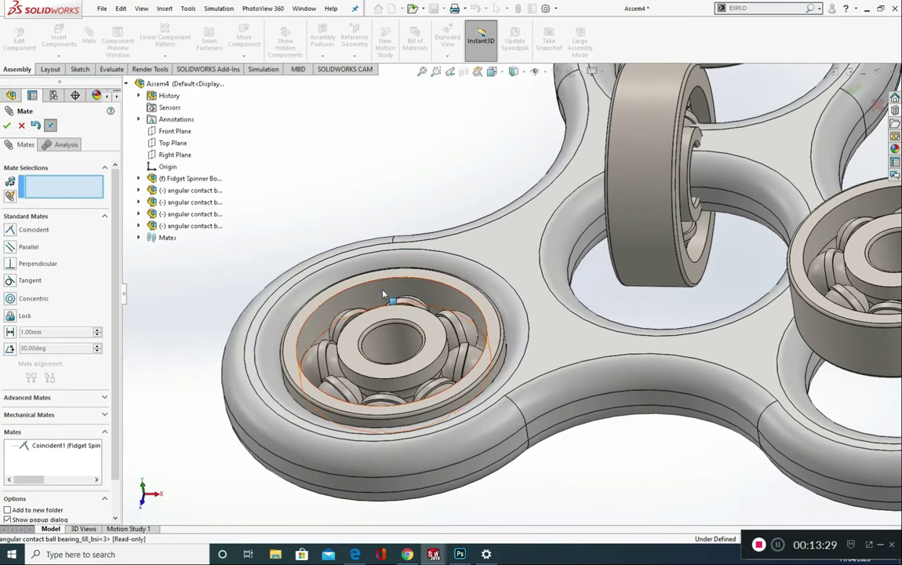
Step: Mate the front bearing's top outer-race face Coincident with the circular edge around the front ring hole of the spinner body
key(ctrl+2)
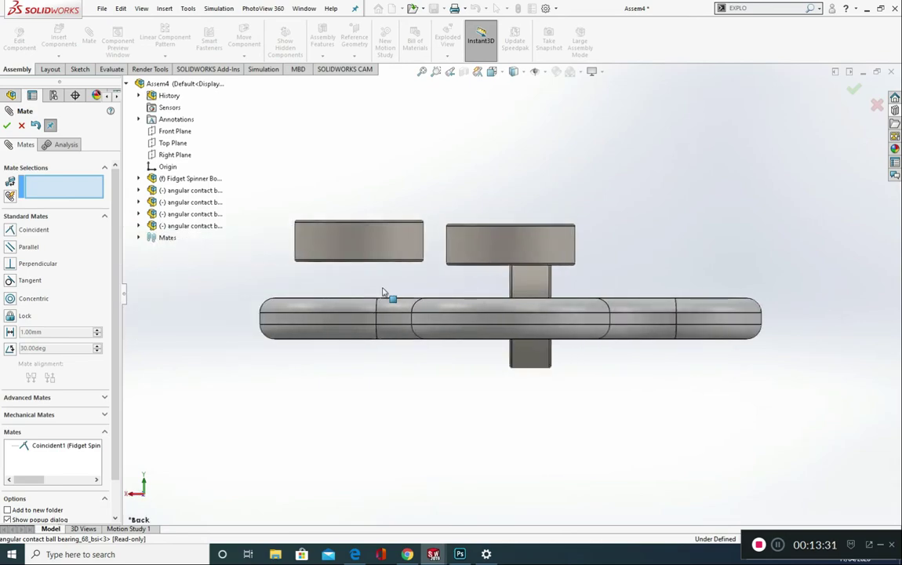
key(ctrl+4)
key(ctrl+7)
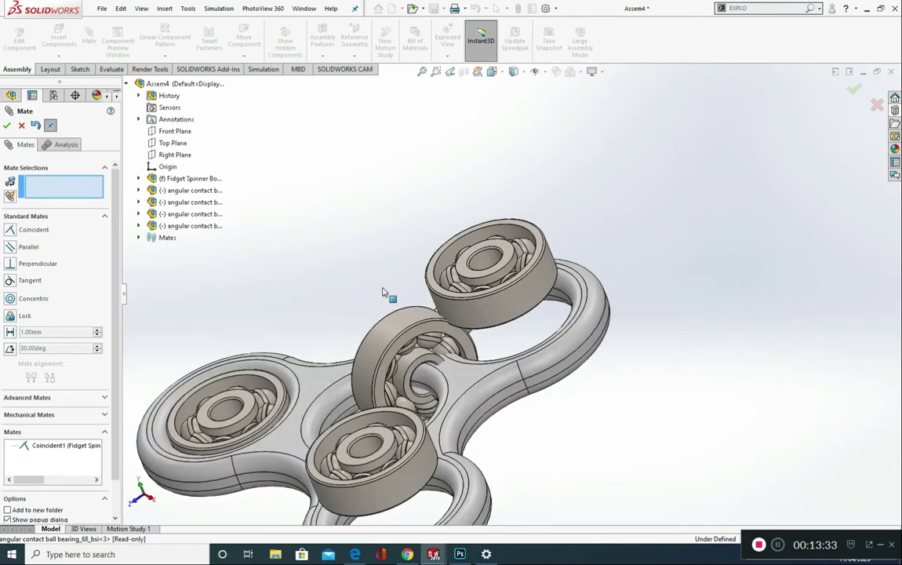
key(ctrl+5)
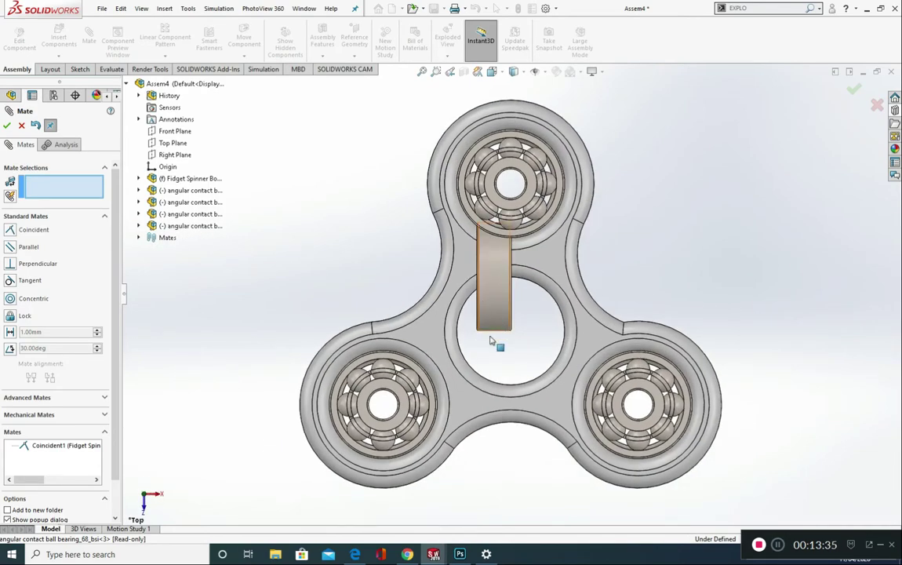
middle_drag(518, 454, 483, 284)
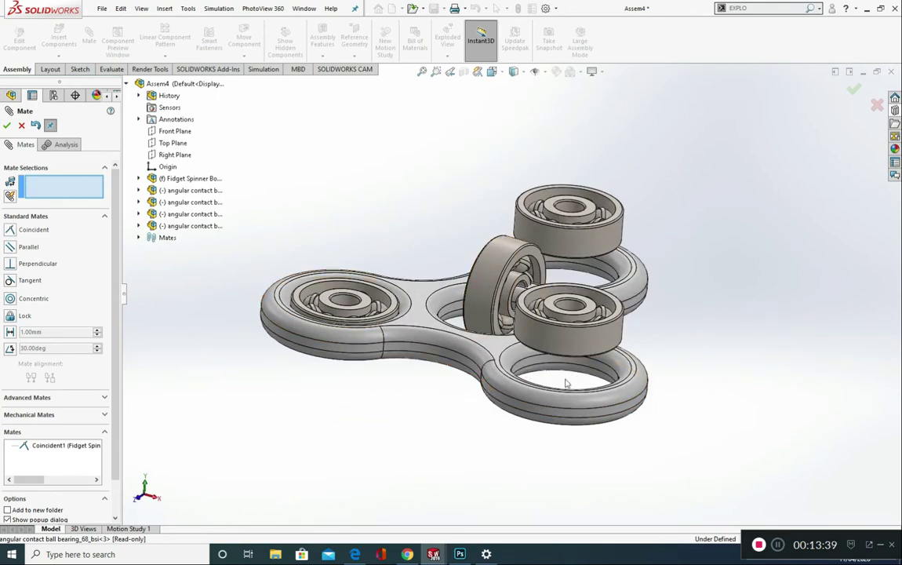
scroll(566, 383, down, 3)
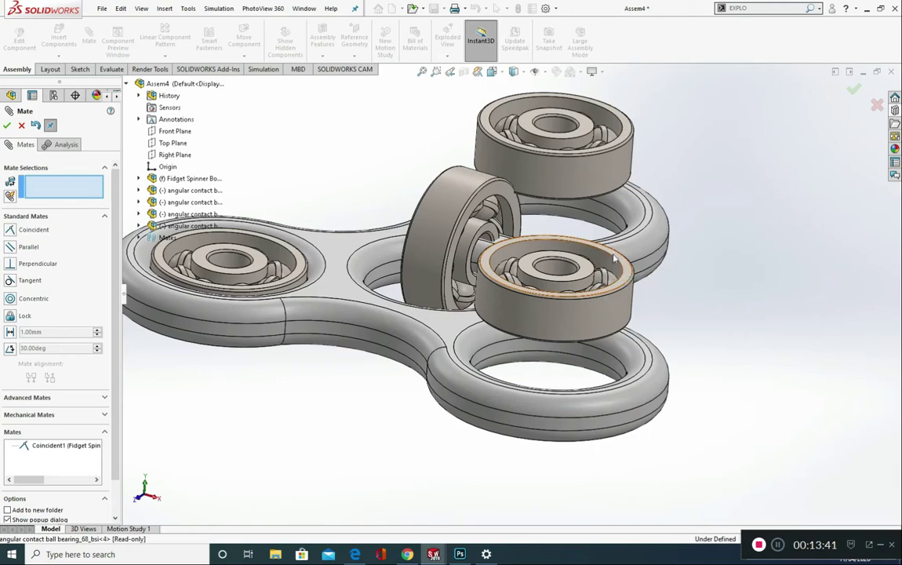
click(614, 258)
scroll(618, 382, down, 4)
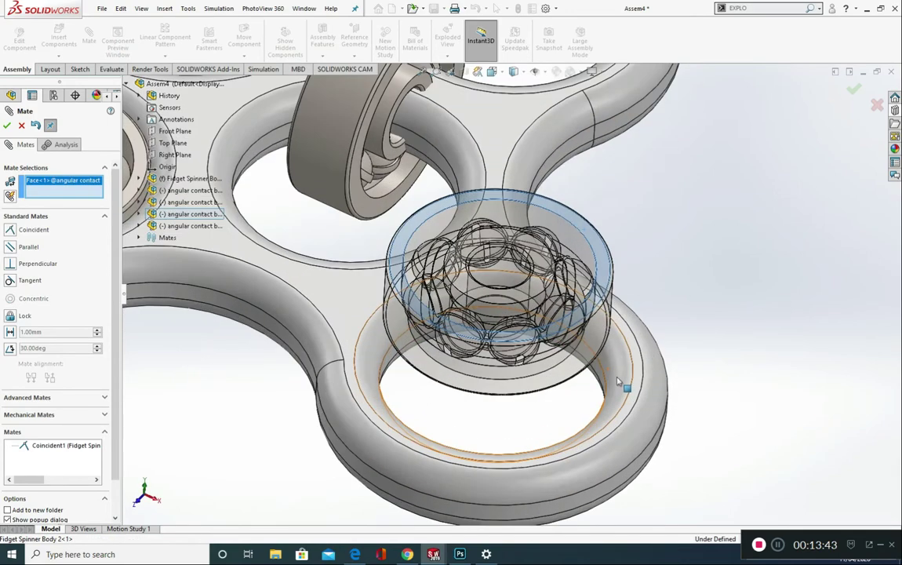
click(634, 380)
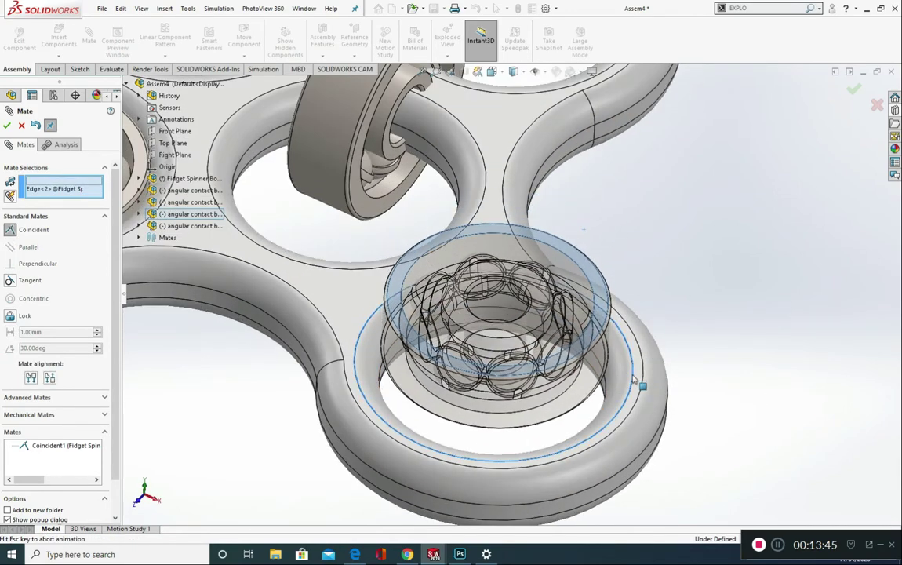
click(7, 125)
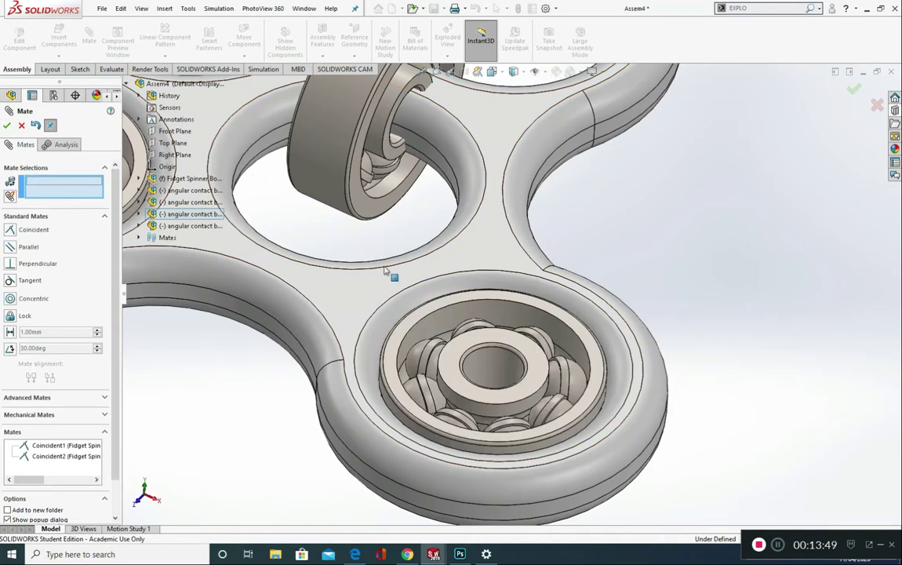
Step: Add a Coincident mate between the rear bearing's top outer-race face and the circular edge around the rear ring hole
scroll(385, 271, up, 5)
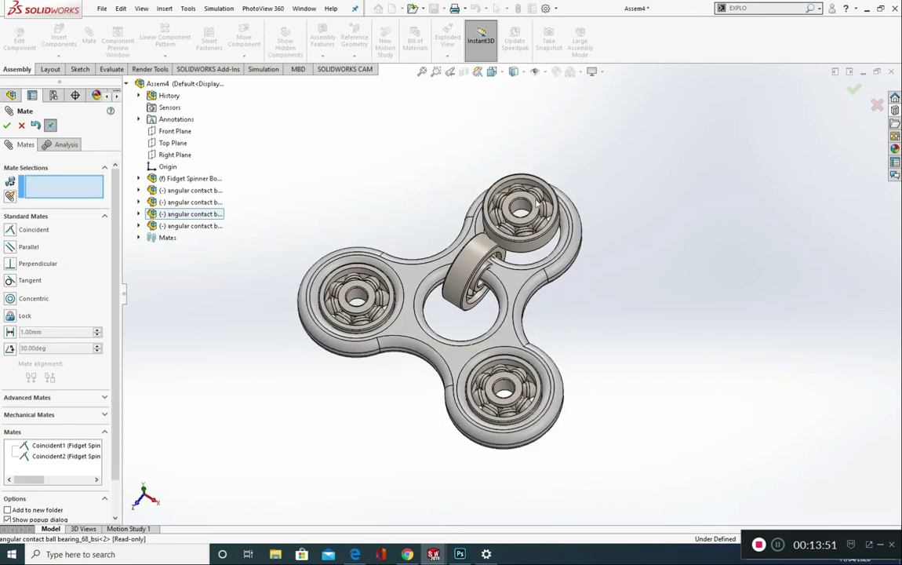
scroll(536, 203, down, 5)
click(536, 276)
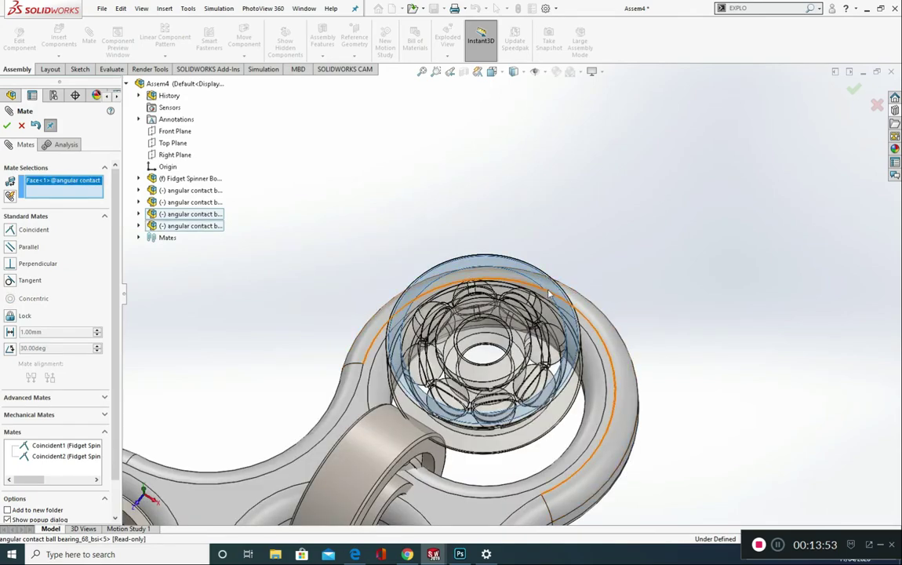
click(608, 397)
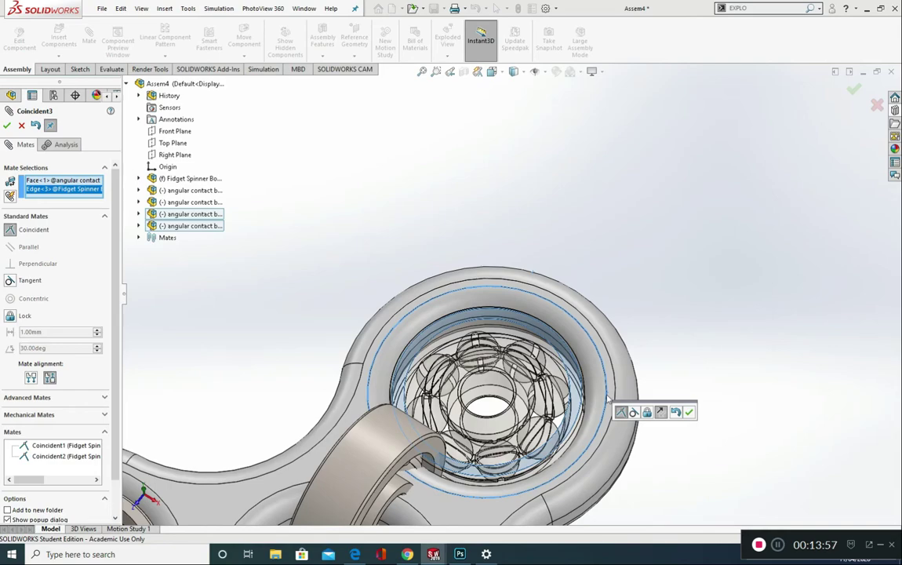
click(7, 125)
Step: Mate the tilted center bearing's outer-race side face Coincident with the circular edge around the spinner body's center hole
scroll(228, 353, up, 5)
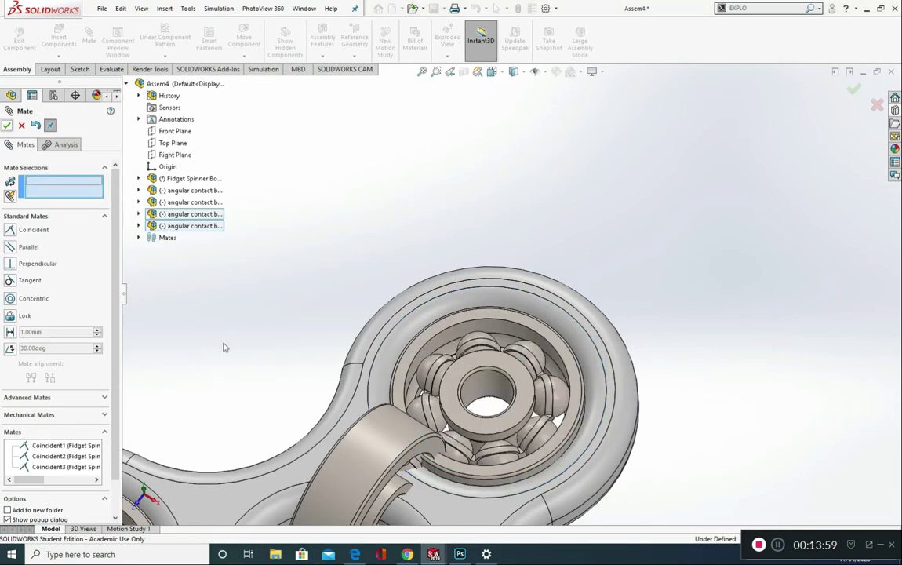
scroll(424, 422, up, 2)
scroll(510, 314, down, 4)
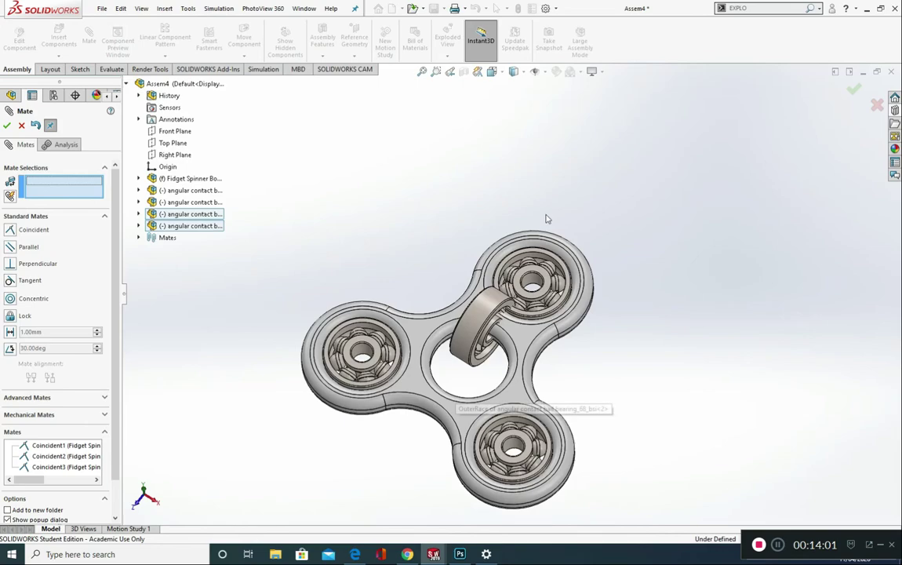
scroll(424, 473, up, 2)
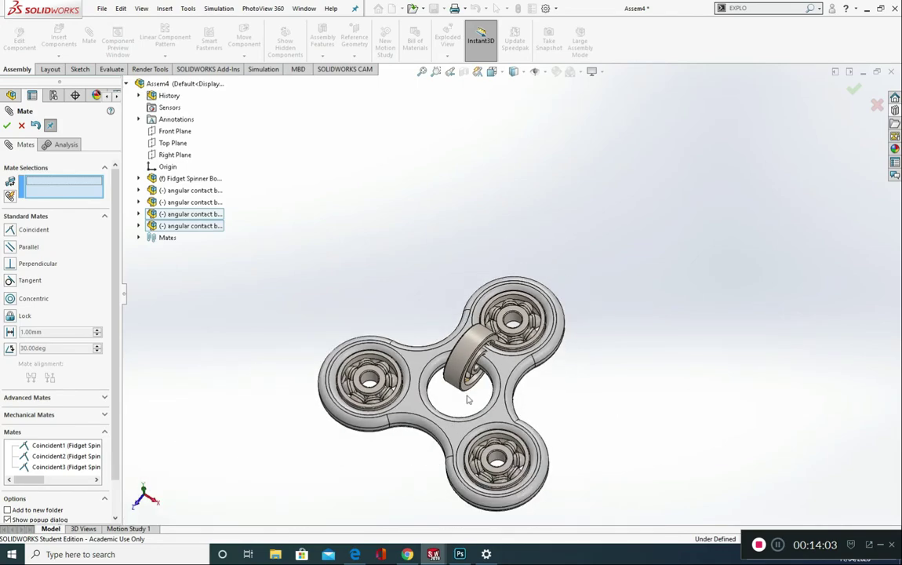
scroll(476, 395, down, 4)
scroll(482, 381, down, 2)
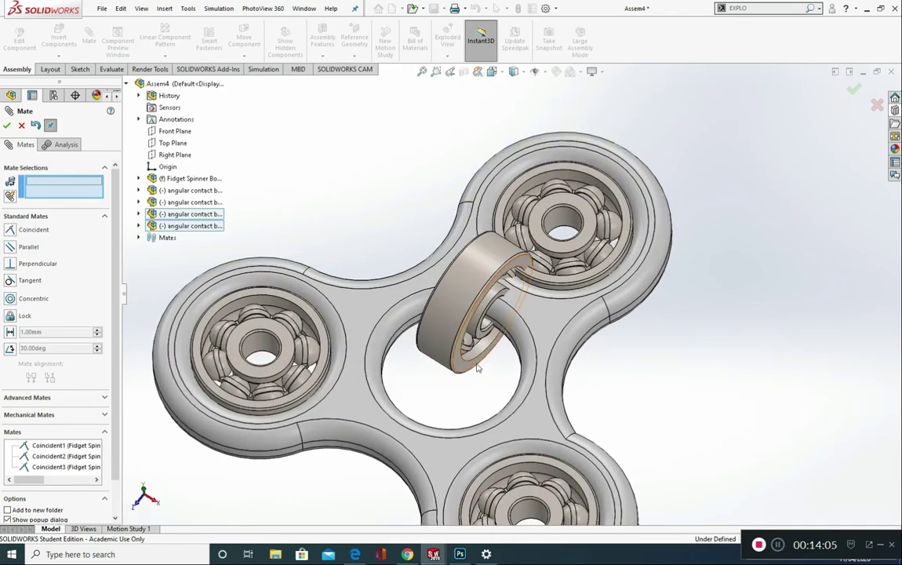
click(464, 369)
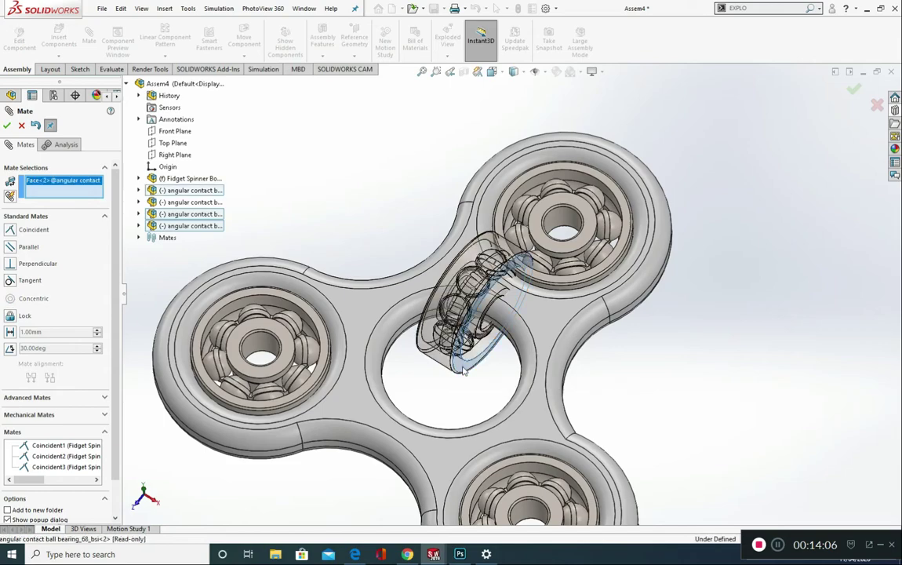
click(536, 357)
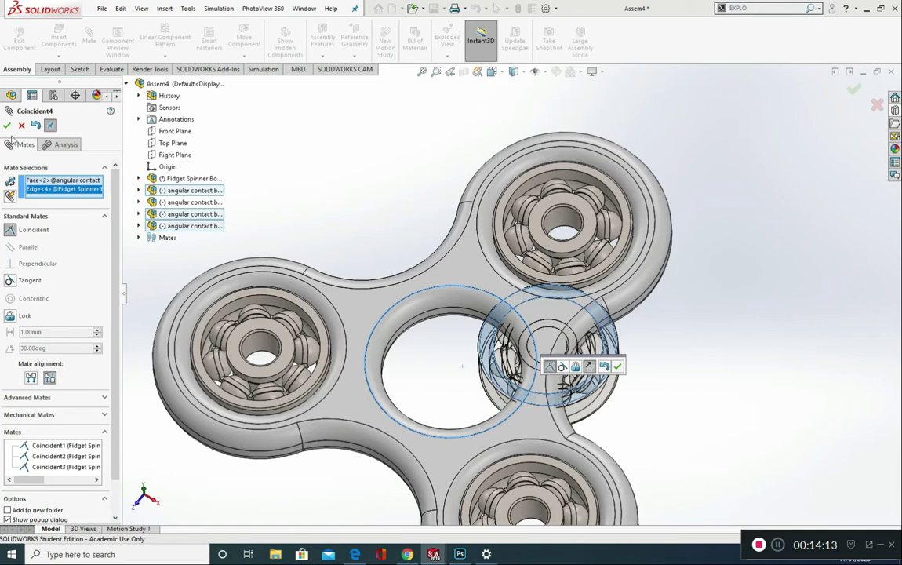
click(6, 125)
Step: Make the center bearing's outer cylindrical face Concentric with the inner wall of the center hole and finish mating
middle_drag(376, 354, 440, 397)
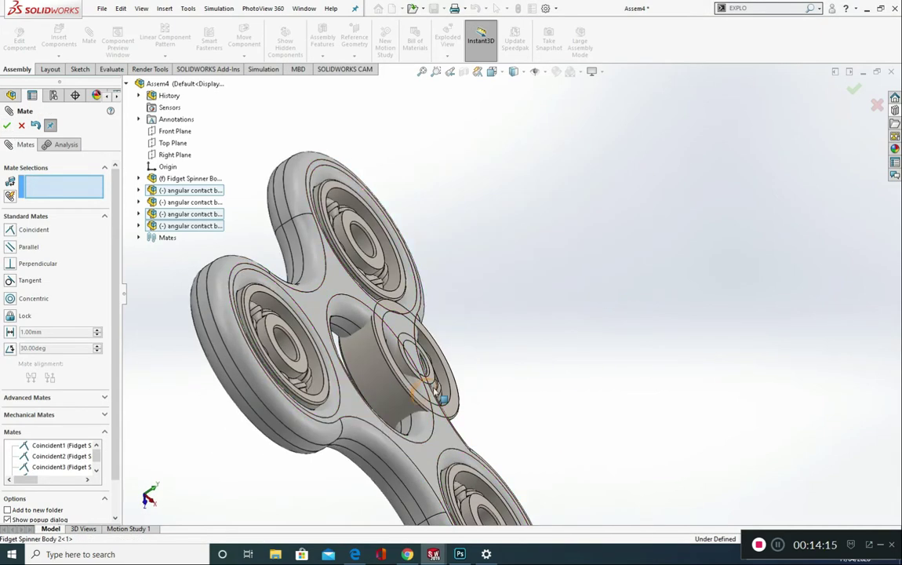
click(383, 384)
scroll(302, 383, down, 3)
middle_drag(302, 383, 263, 369)
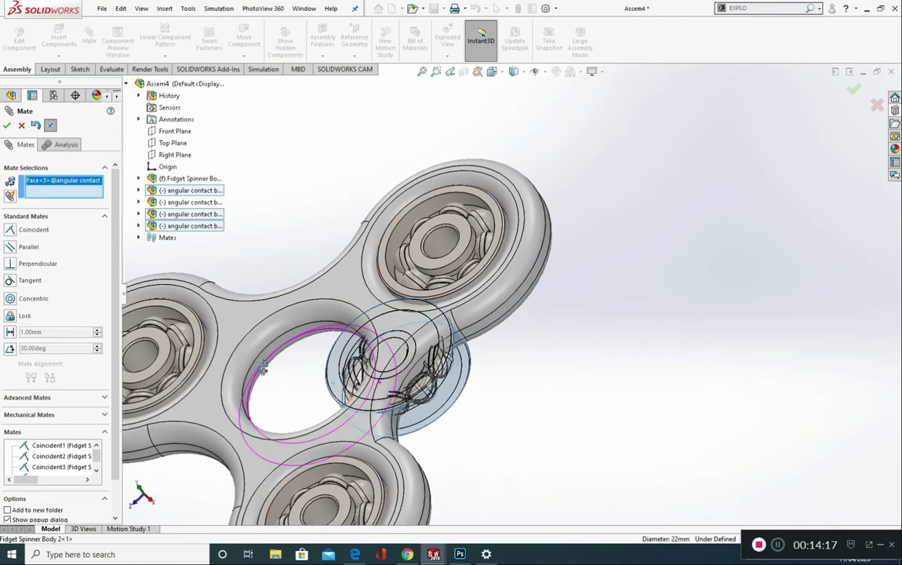
click(265, 368)
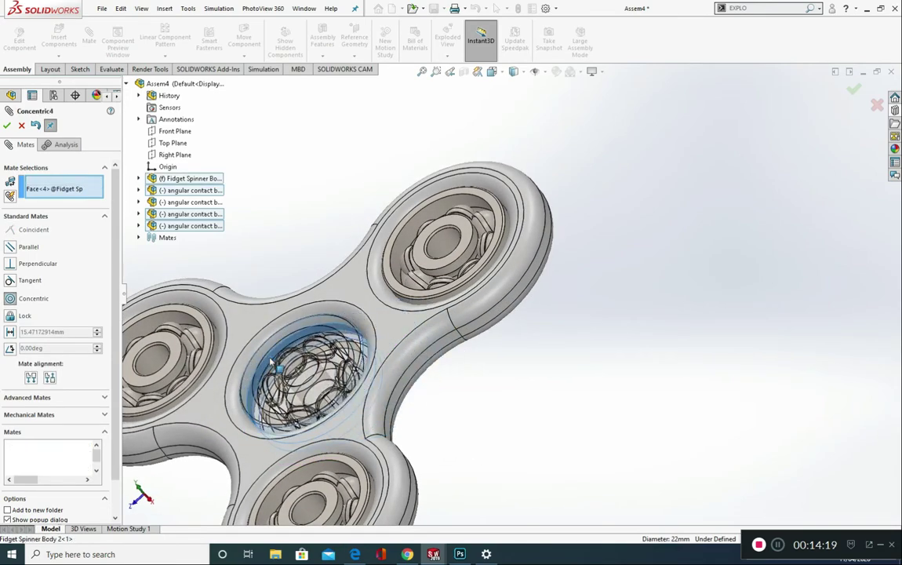
click(7, 126)
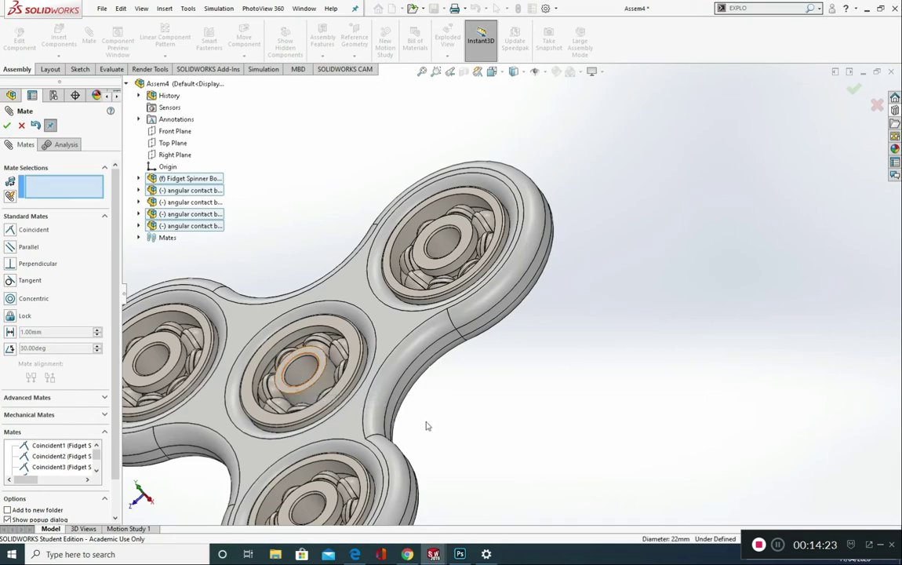
middle_drag(419, 427, 455, 429)
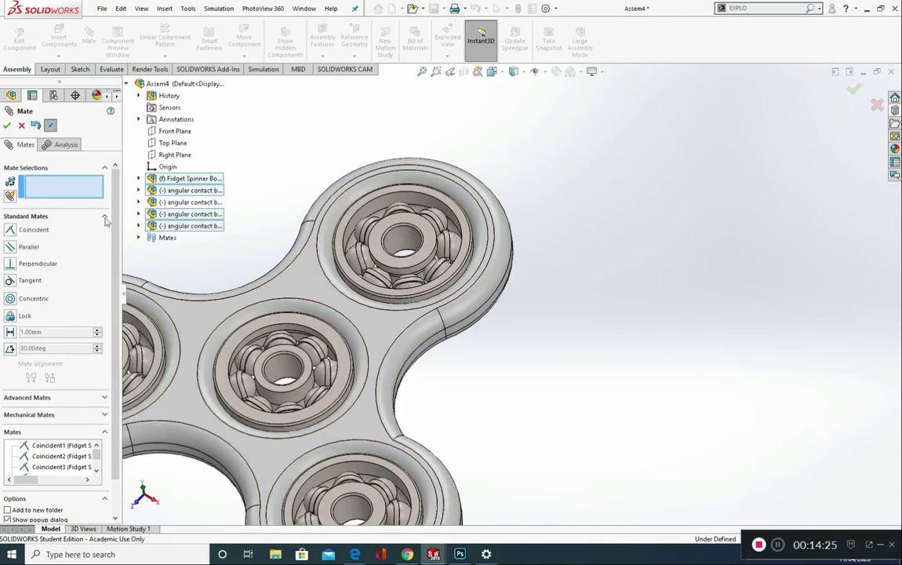
click(21, 125)
Step: Try to move the fixed spinner body within the assembly and select it in the component tree
scroll(376, 338, up, 3)
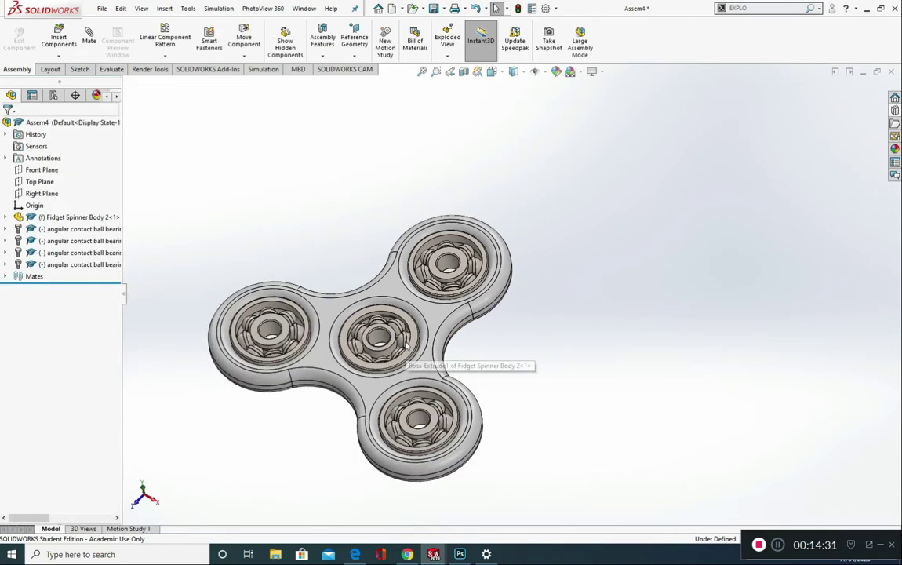
ctrl+middle_drag(405, 343, 432, 331)
click(424, 272)
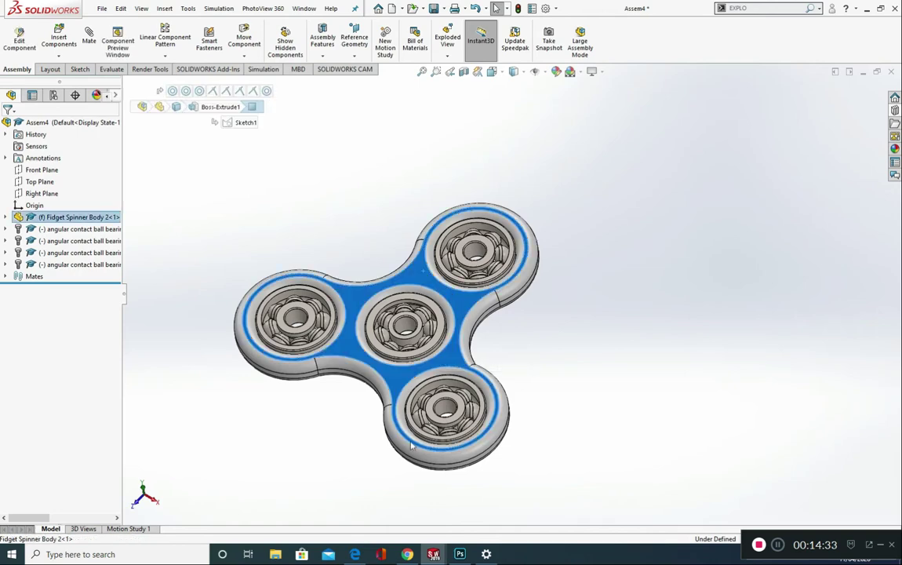
drag(411, 445, 337, 334)
double_click(351, 329)
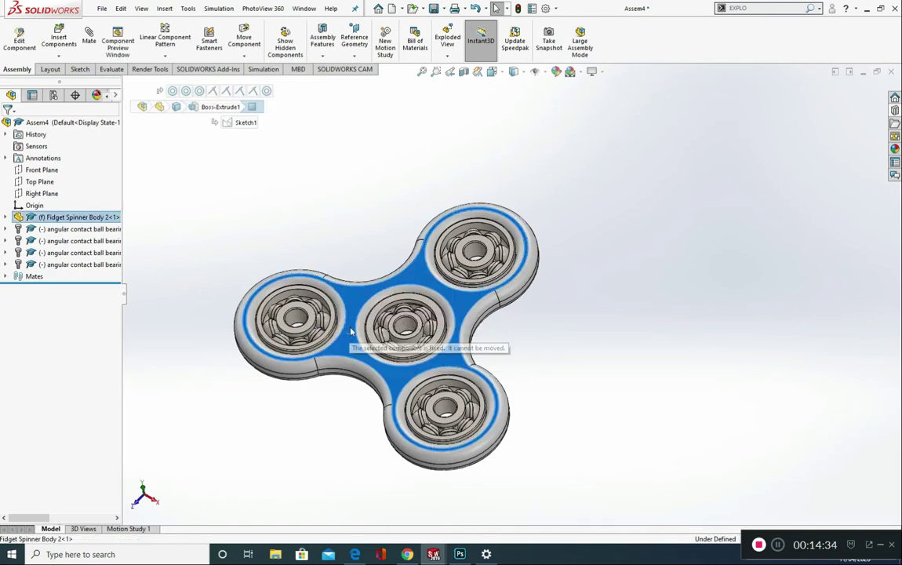
click(600, 426)
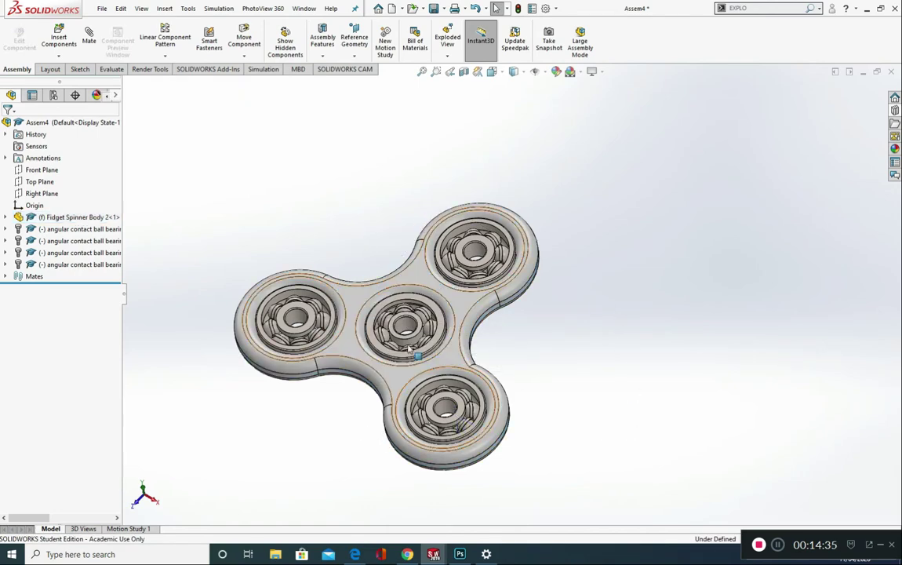
click(48, 224)
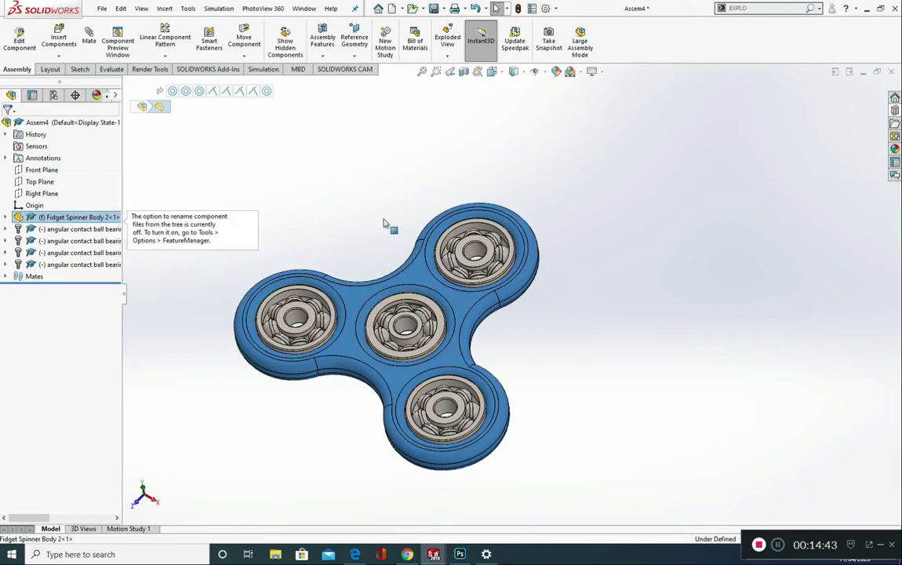
click(530, 268)
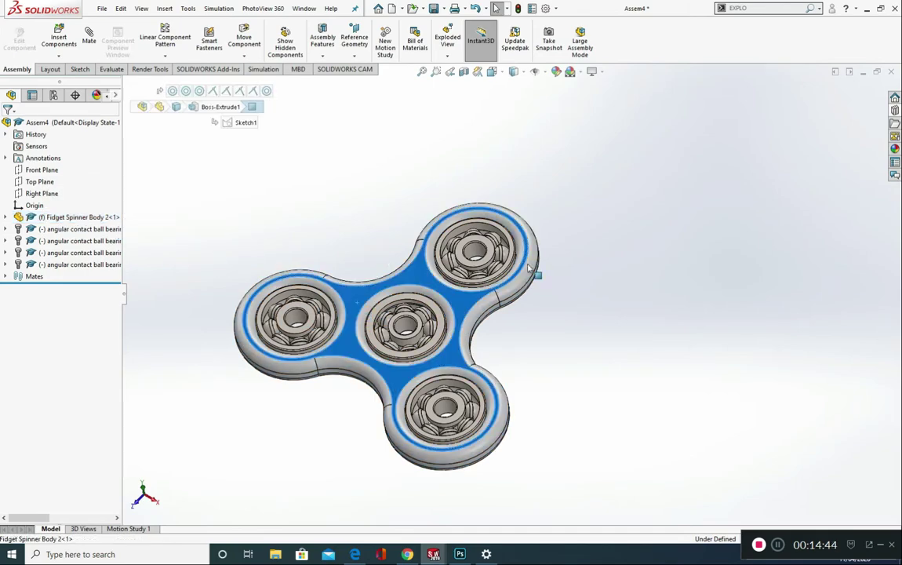
click(186, 307)
Step: Fix the center bearing in place in the assembly
scroll(387, 312, down, 3)
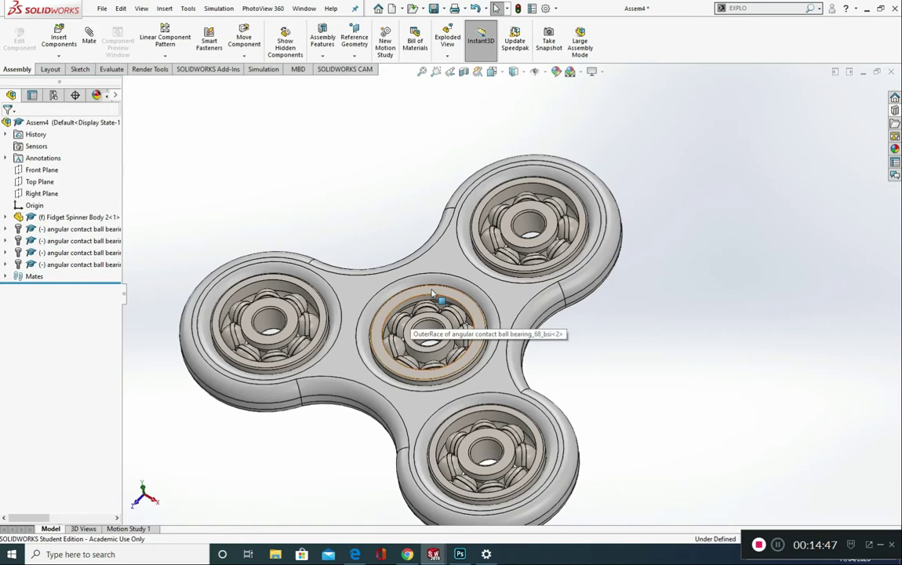
click(431, 295)
click(375, 265)
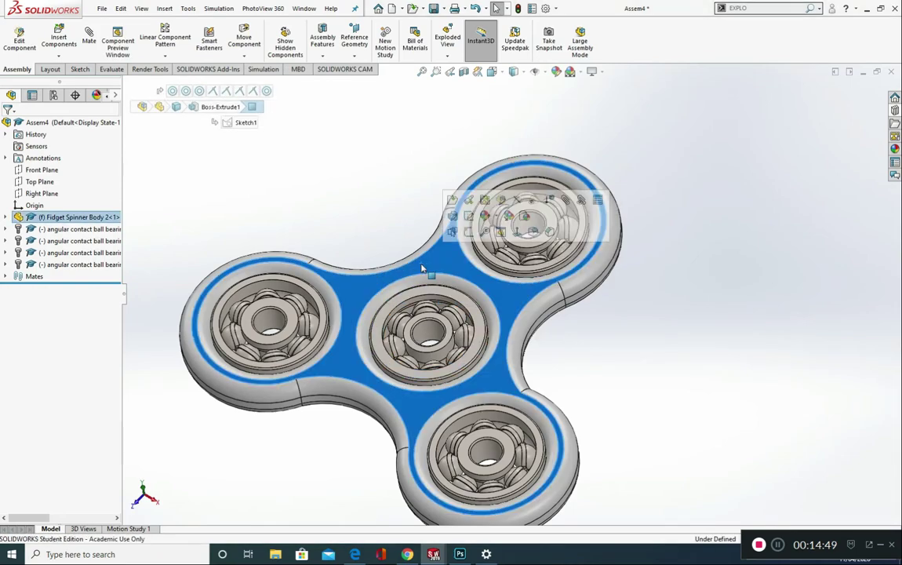
click(417, 299)
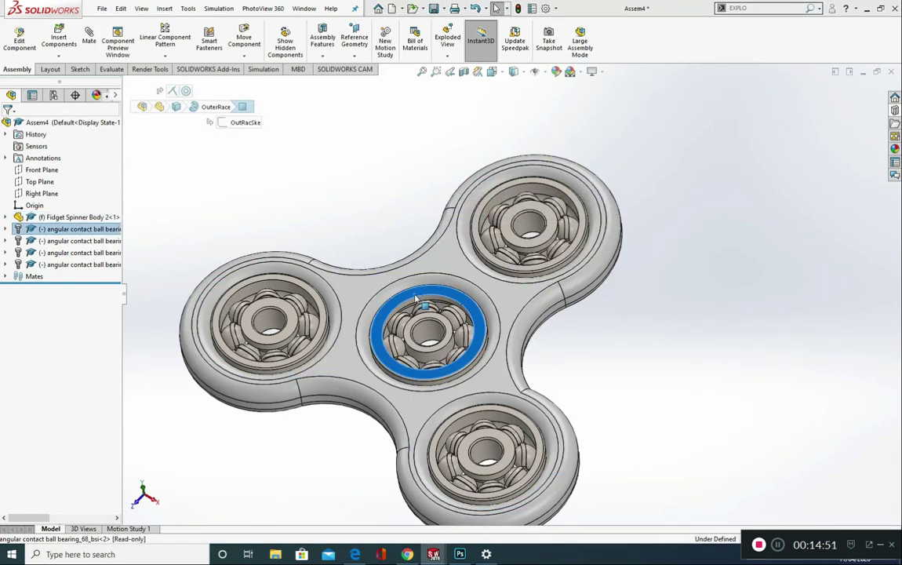
right_click(417, 301)
click(452, 320)
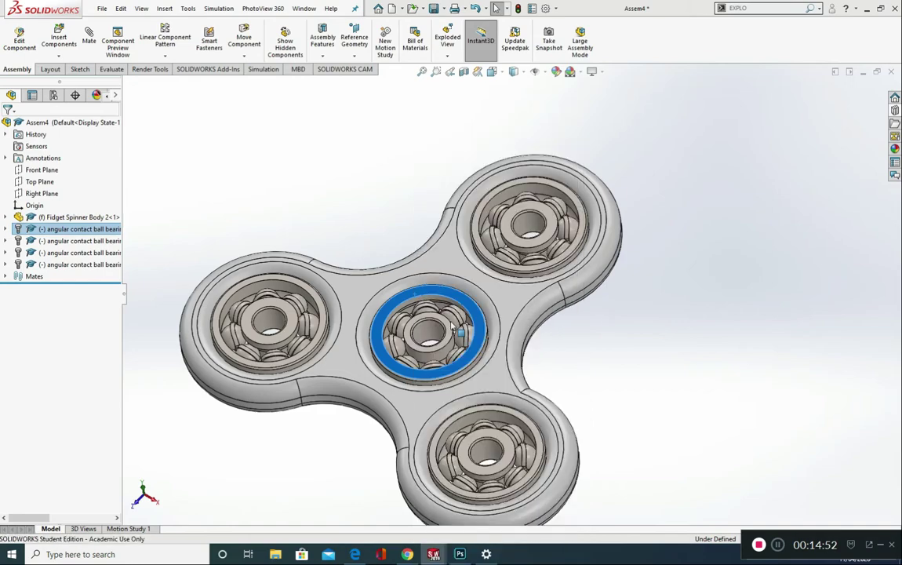
Step: Float the spinner body and rotate it around the center bearing
right_click(452, 259)
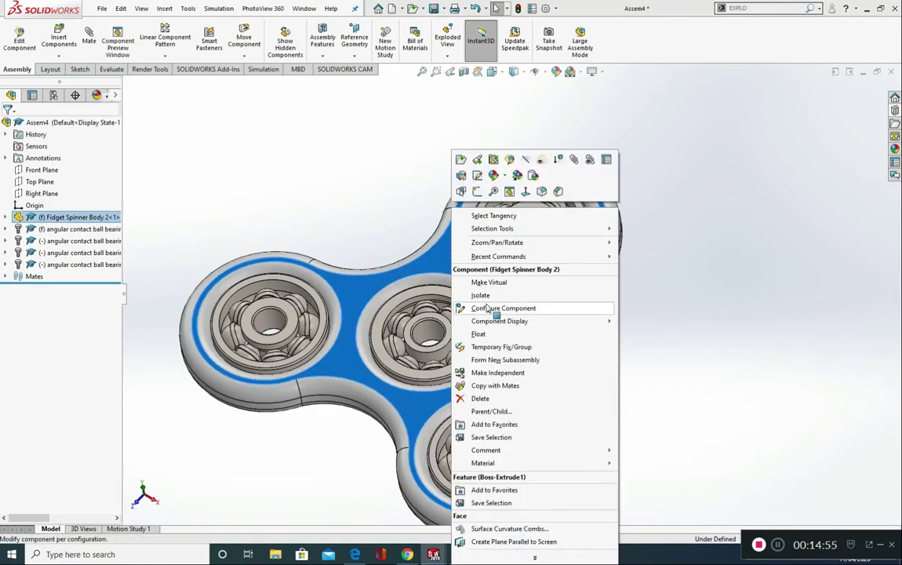
click(492, 339)
drag(501, 274, 297, 452)
click(589, 365)
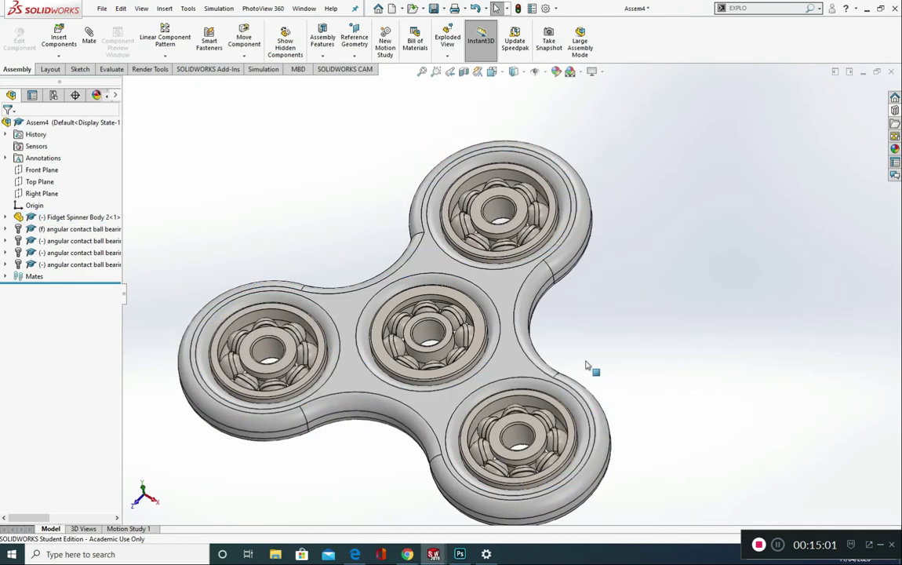
Step: Create a reference axis through the assembly origin and normal to the Top Plane, using the Point and Face/Plane option
scroll(564, 377, up, 3)
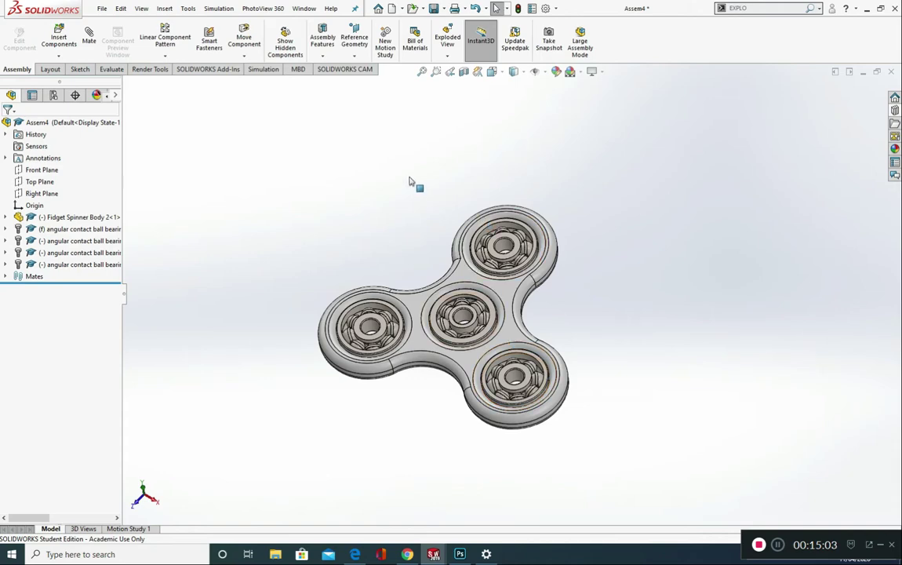
click(40, 181)
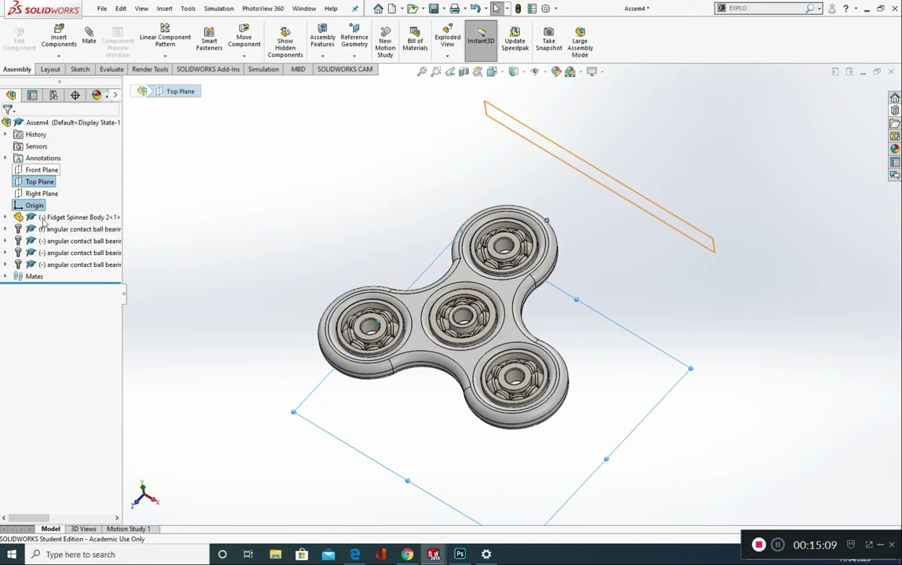
click(355, 55)
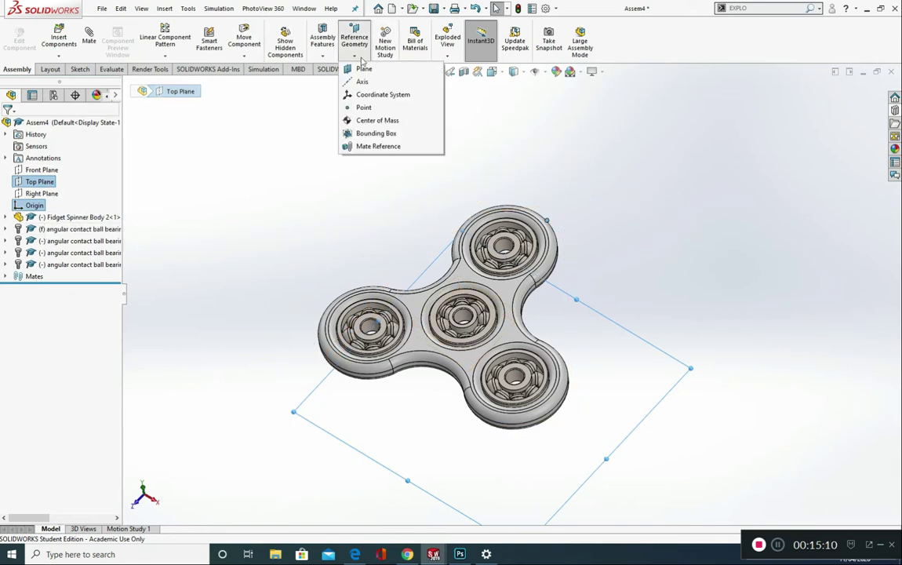
click(363, 81)
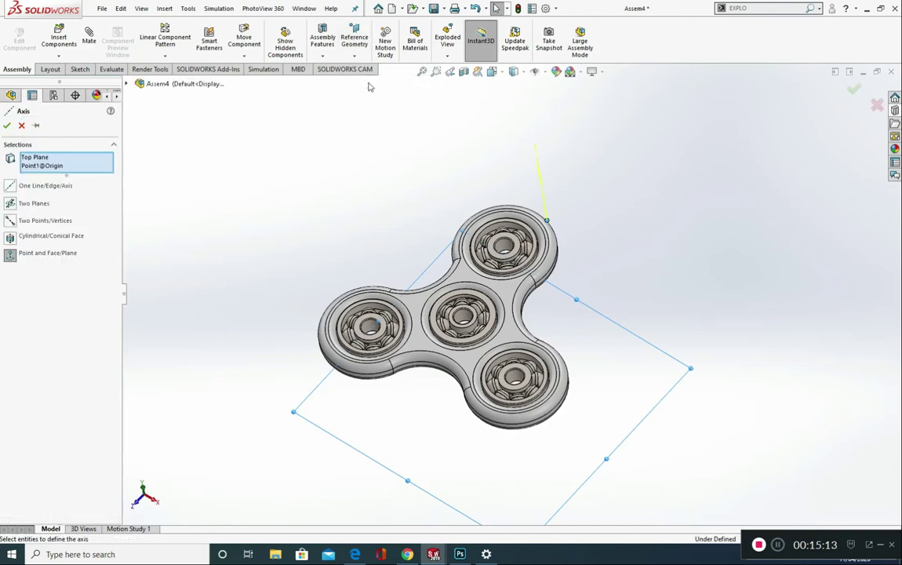
click(7, 126)
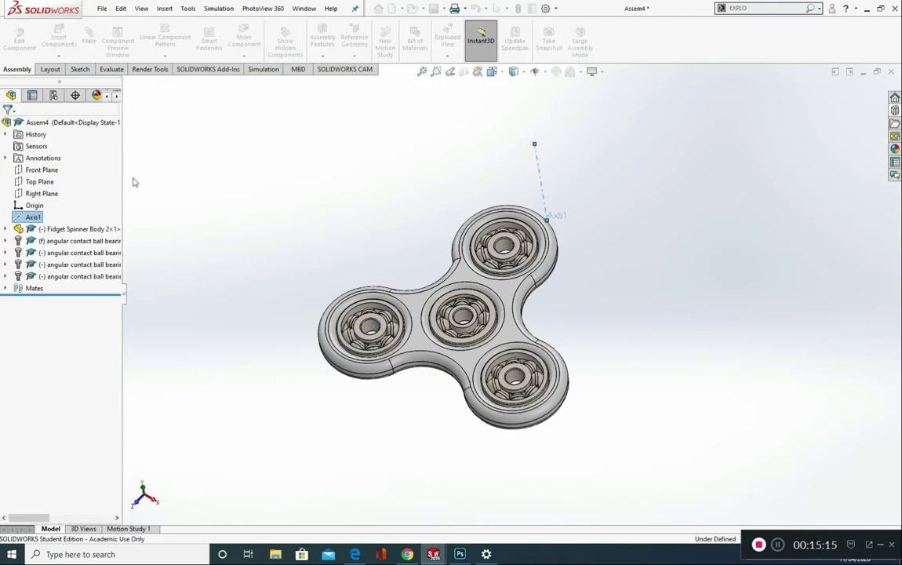
Step: Select the center bearing's inner bore face and turn on the display of axes in the view
scroll(492, 279, down, 3)
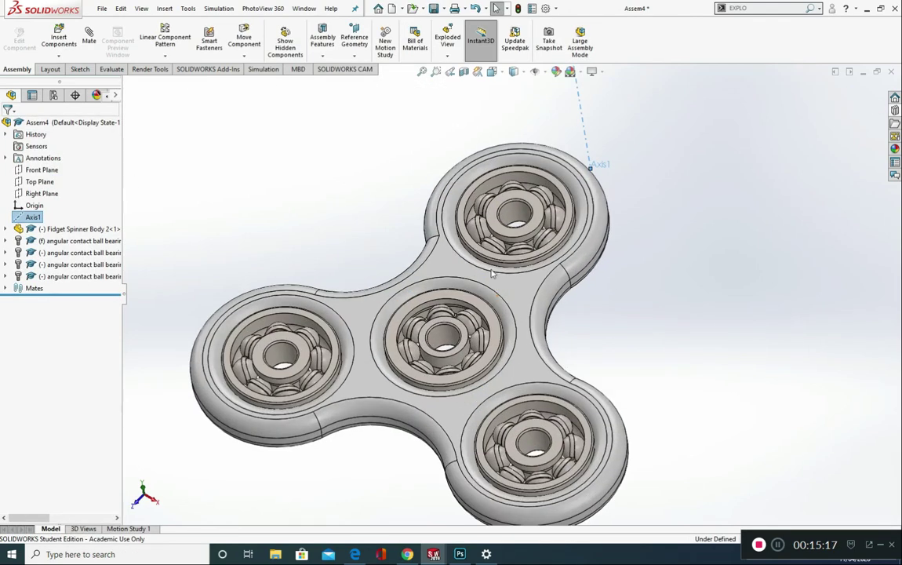
click(445, 333)
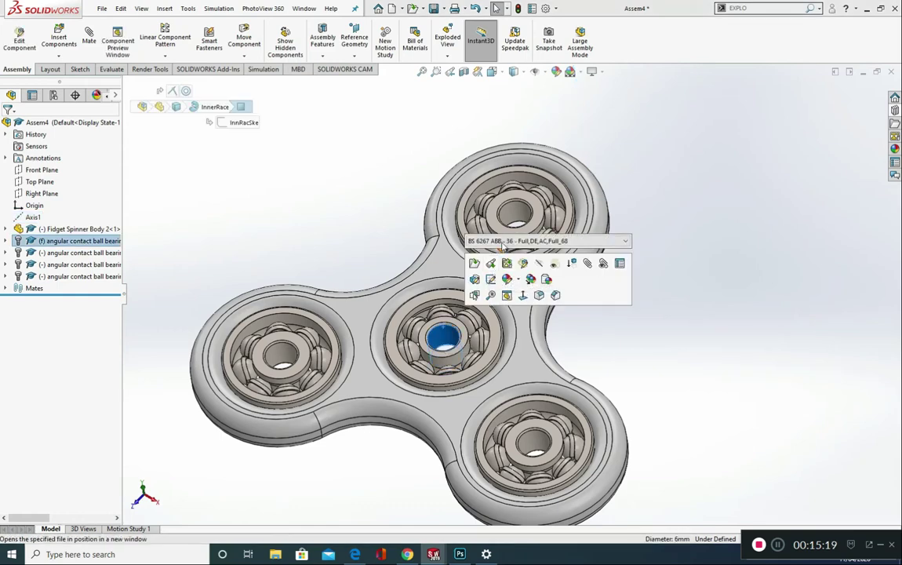
scroll(506, 282, up, 3)
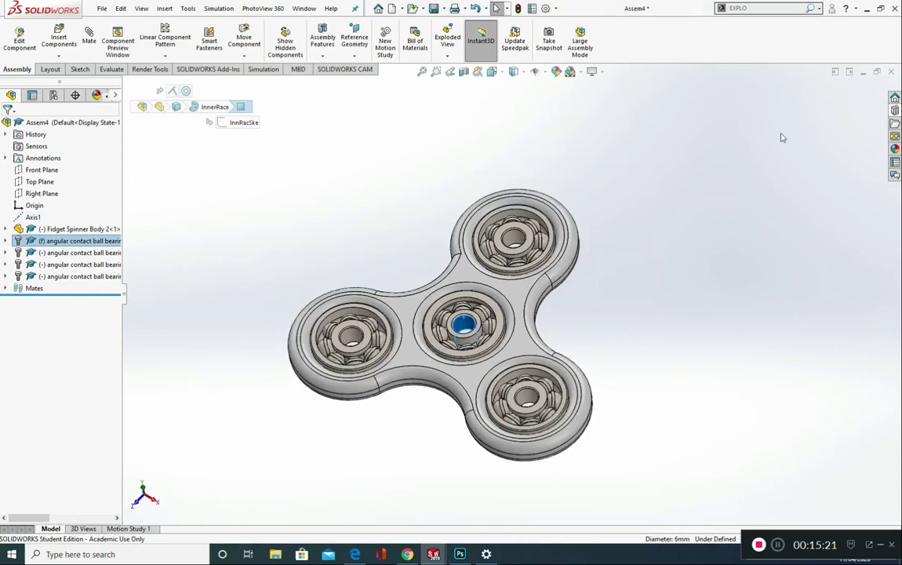
click(540, 72)
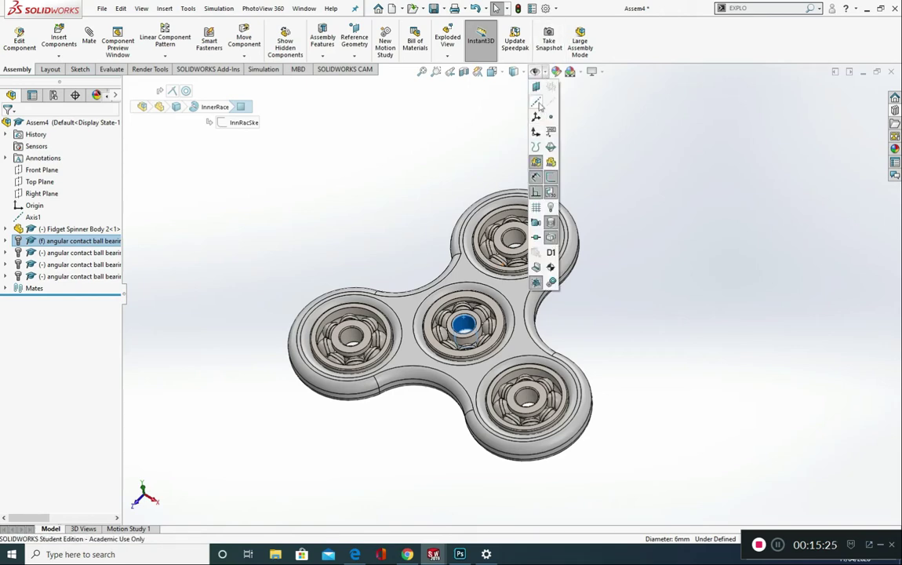
click(599, 178)
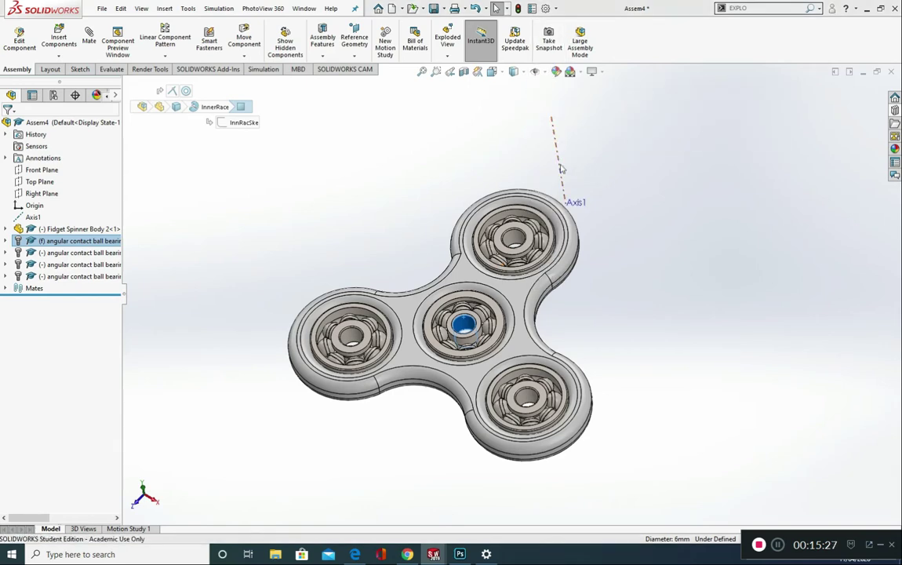
Step: Try to mate the fixed center bearing's bore face with Axis1
ctrl+click(562, 167)
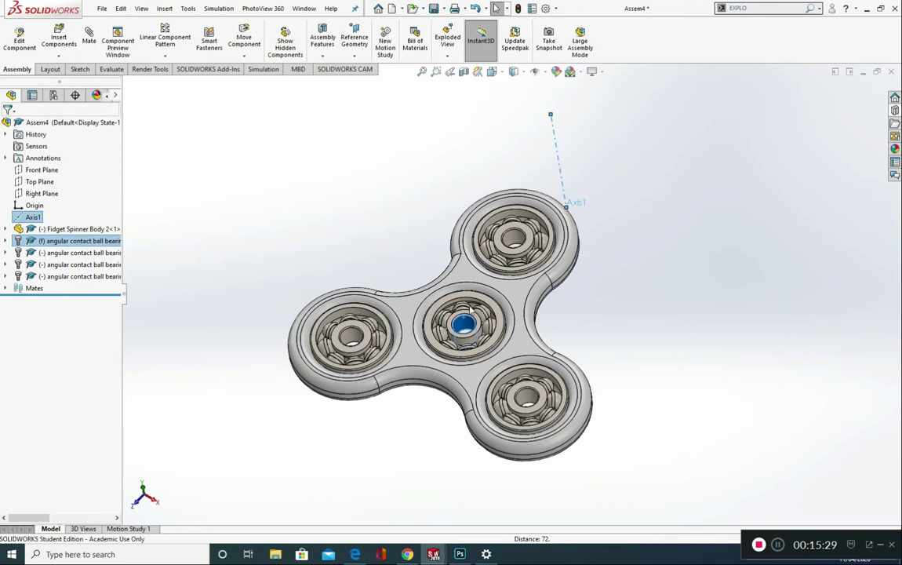
click(90, 47)
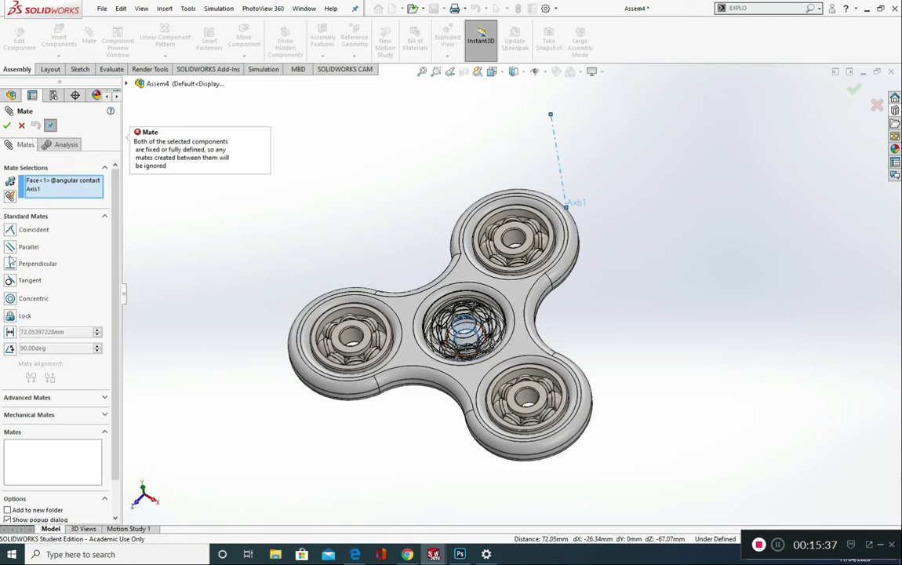
click(21, 126)
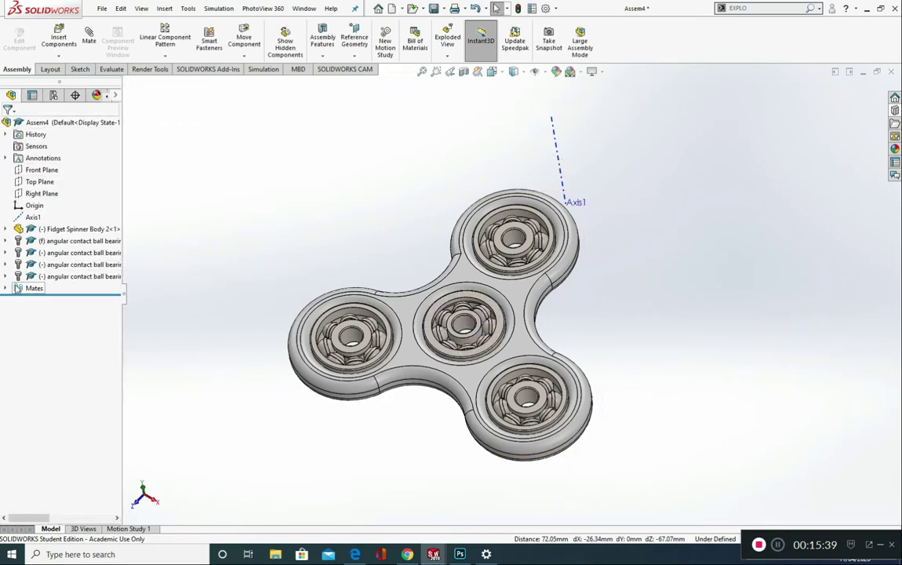
Step: Expand the assembly's mates and float the center bearing
click(6, 289)
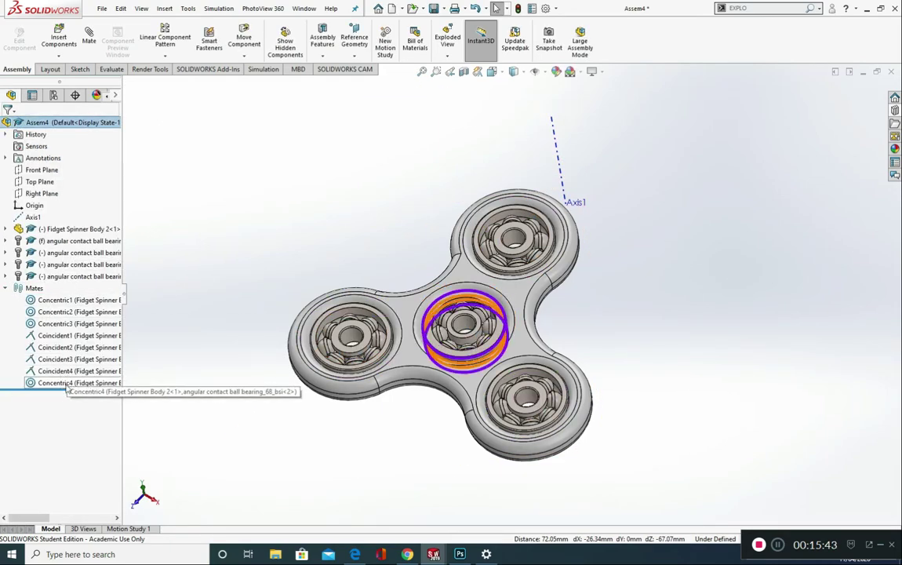
right_click(466, 325)
click(527, 336)
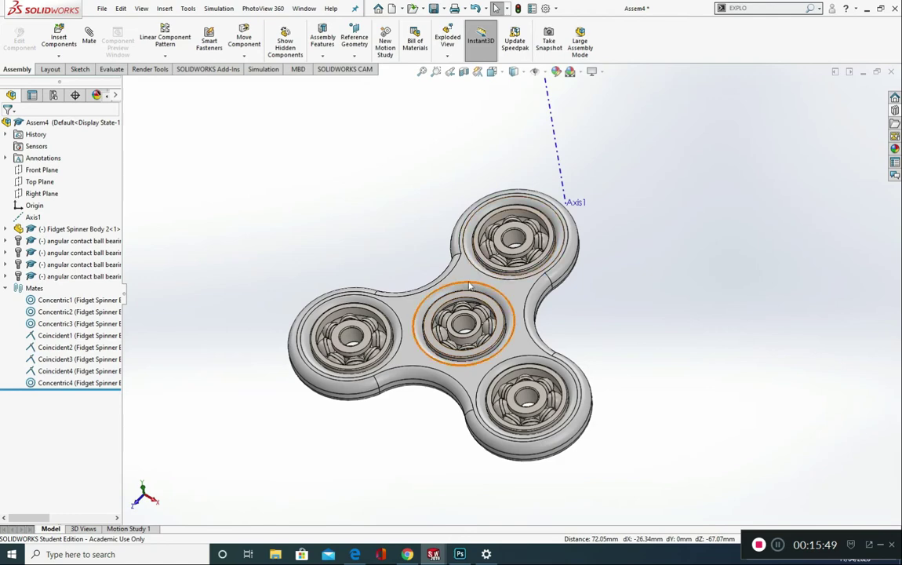
Step: Add a Concentric mate between the center bearing's inner bore face and Axis1
click(464, 322)
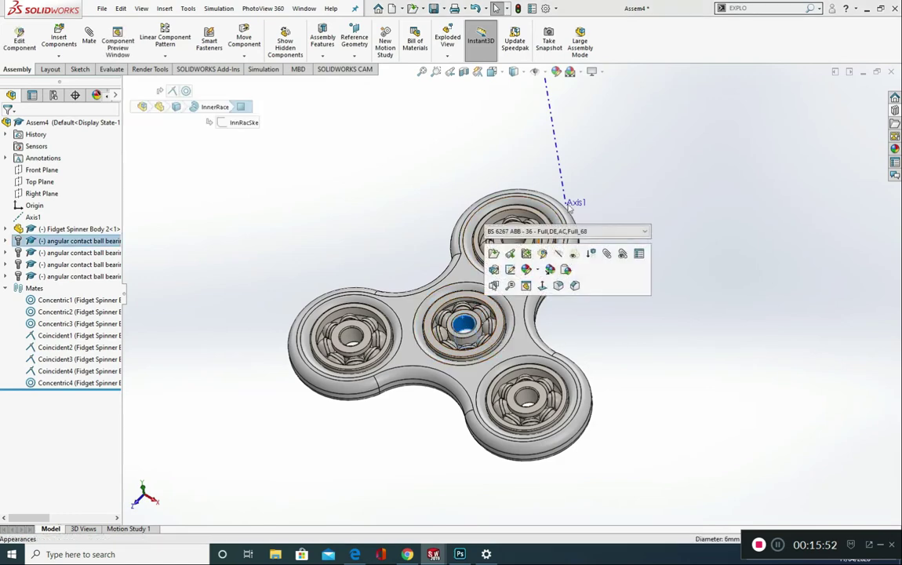
ctrl+click(560, 166)
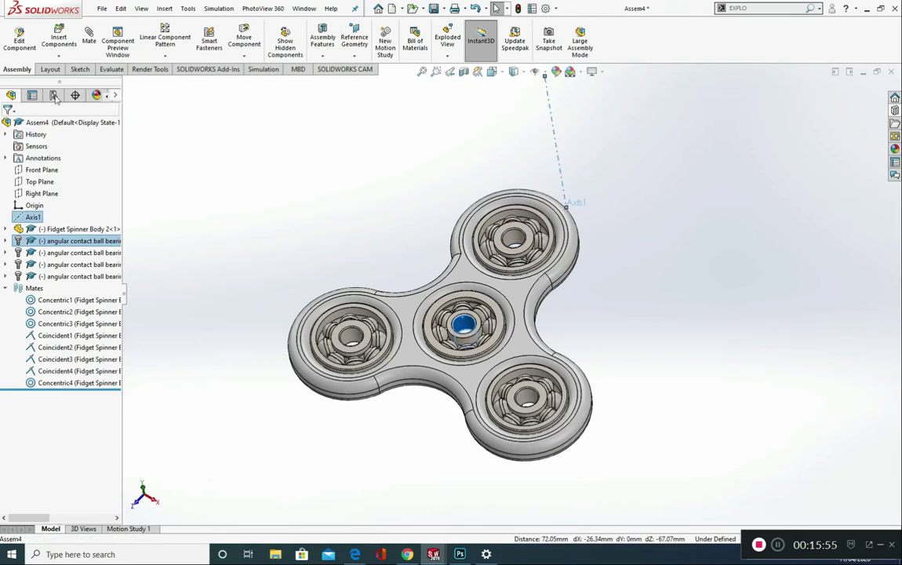
click(89, 41)
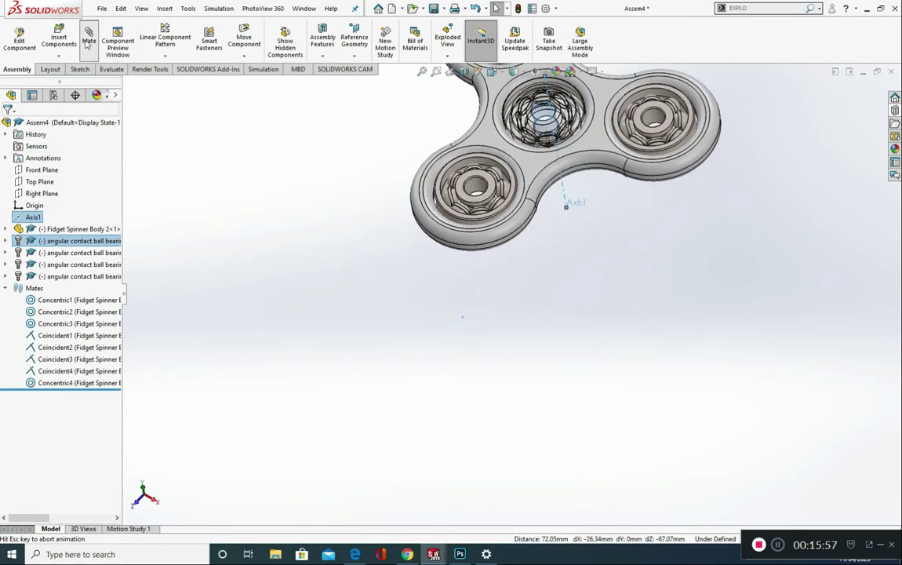
click(6, 126)
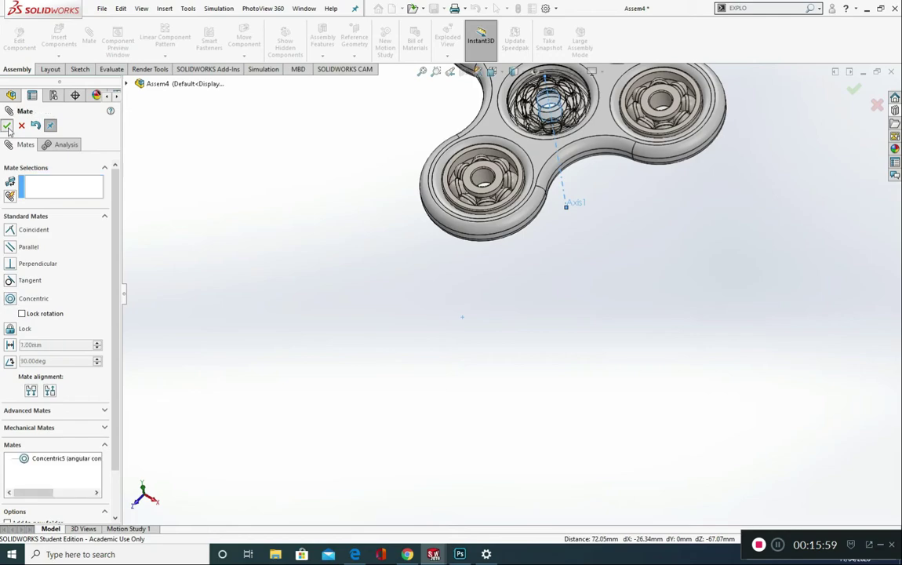
click(6, 125)
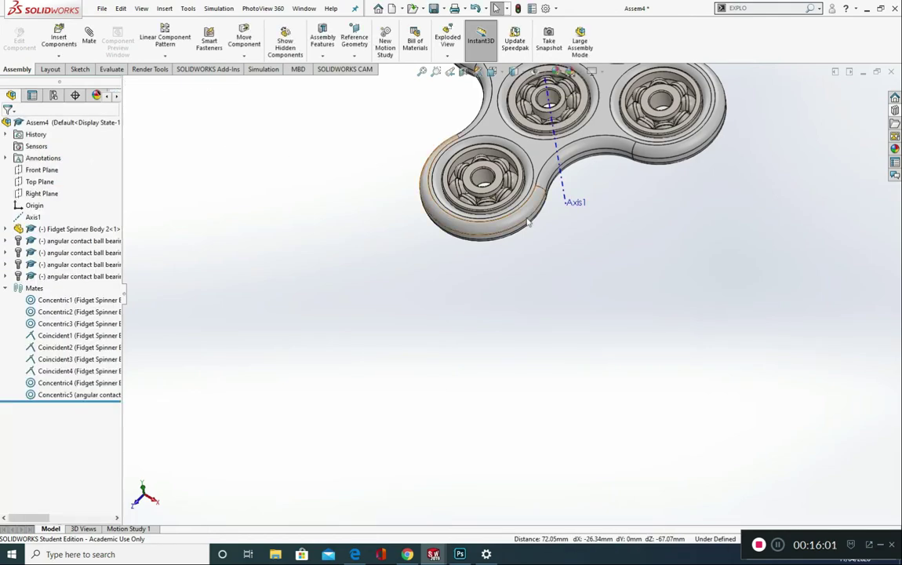
Step: Add a Coincident mate between the assembly's Top Plane and the flat underside face of the spinner body
scroll(530, 221, up, 2)
scroll(524, 220, down, 3)
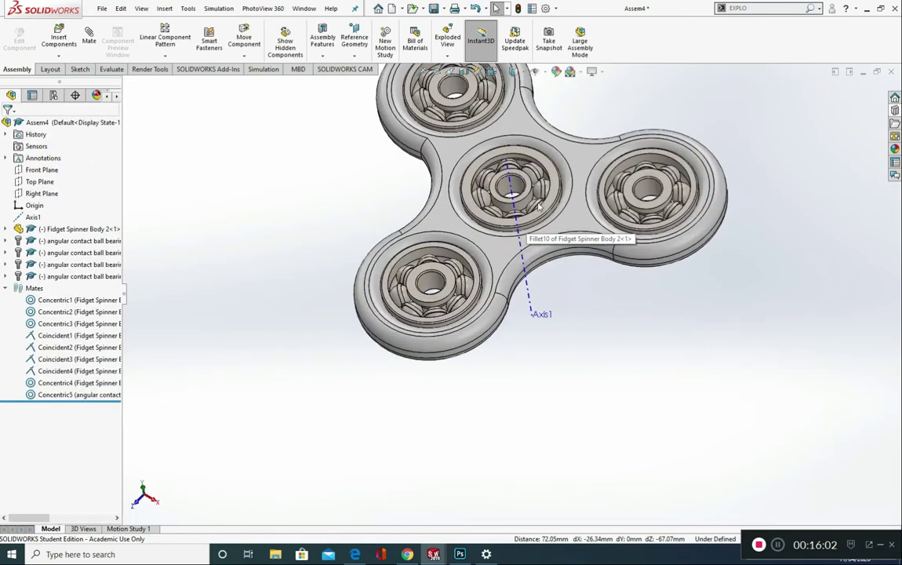
click(39, 182)
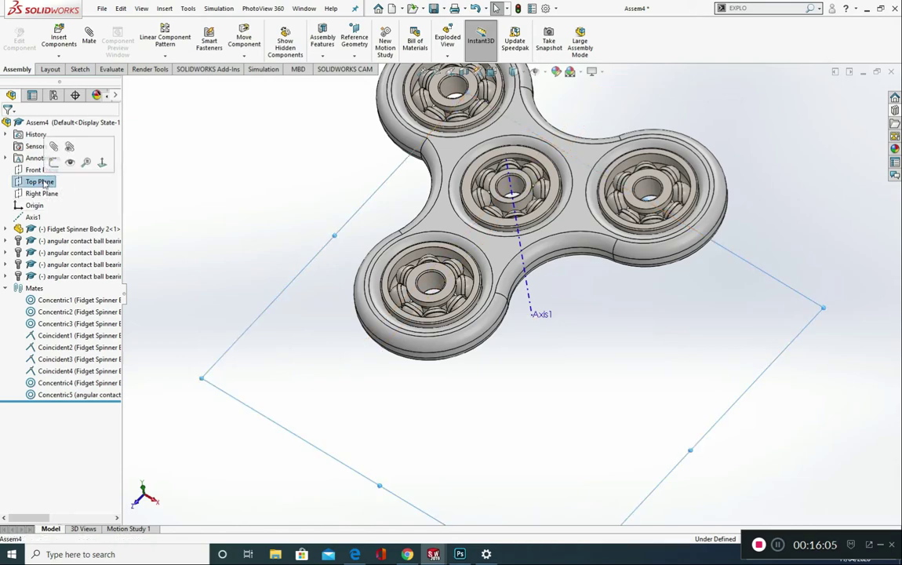
middle_drag(327, 336, 387, 183)
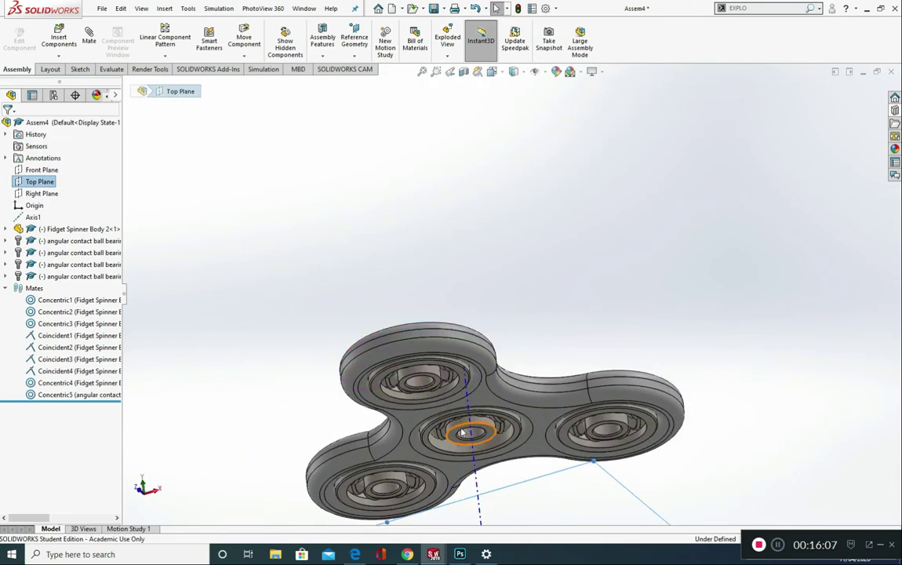
ctrl+click(432, 354)
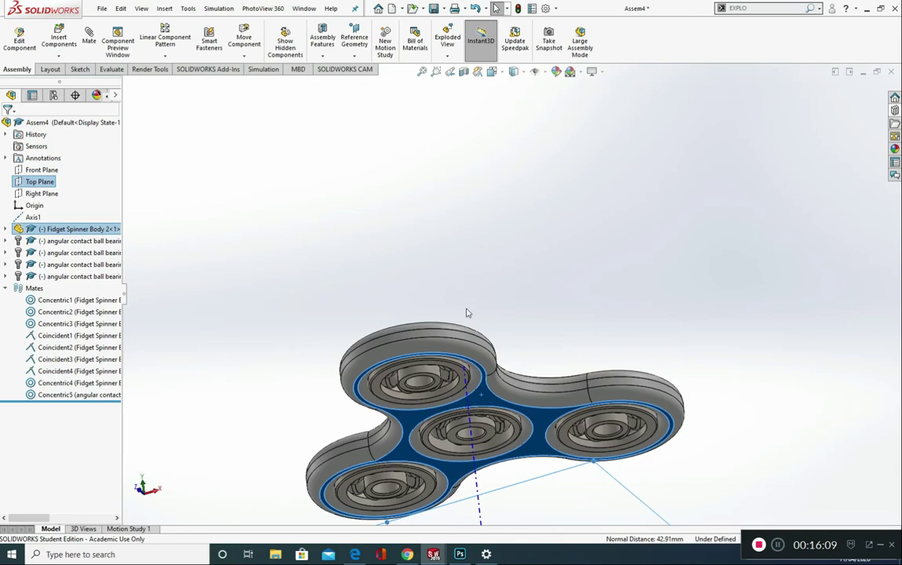
middle_drag(467, 313, 462, 383)
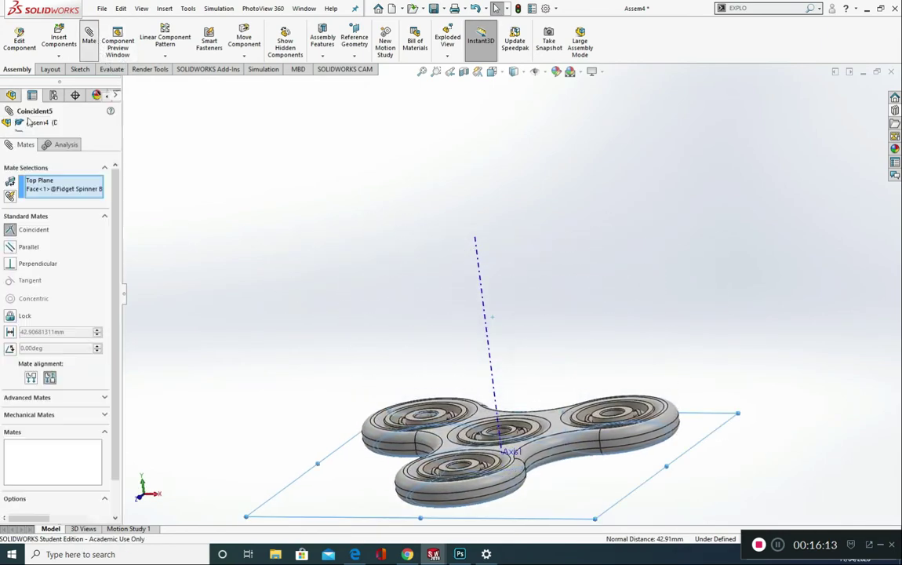
click(6, 126)
click(6, 126)
Step: Fix the center bearing in place and turn off the display of axes in the view
scroll(563, 476, down, 3)
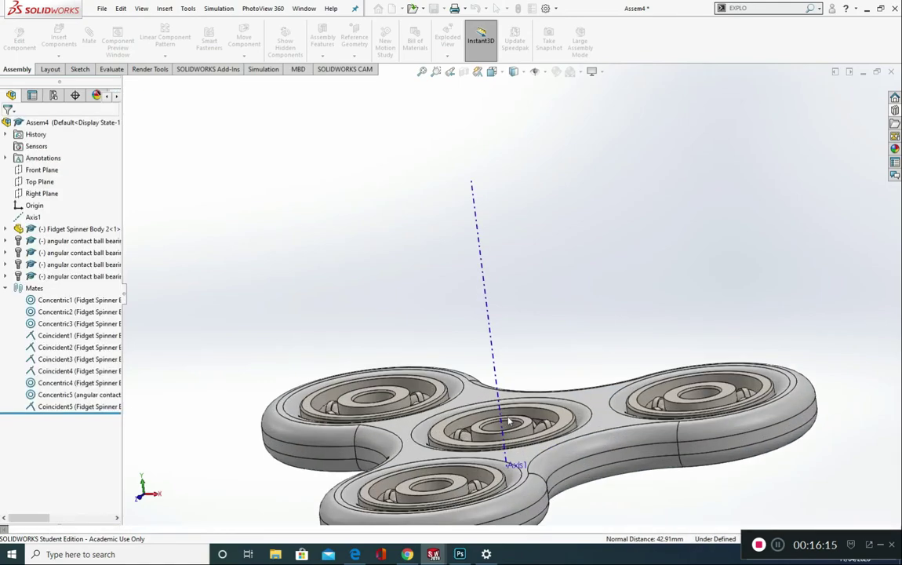
scroll(563, 476, up, 2)
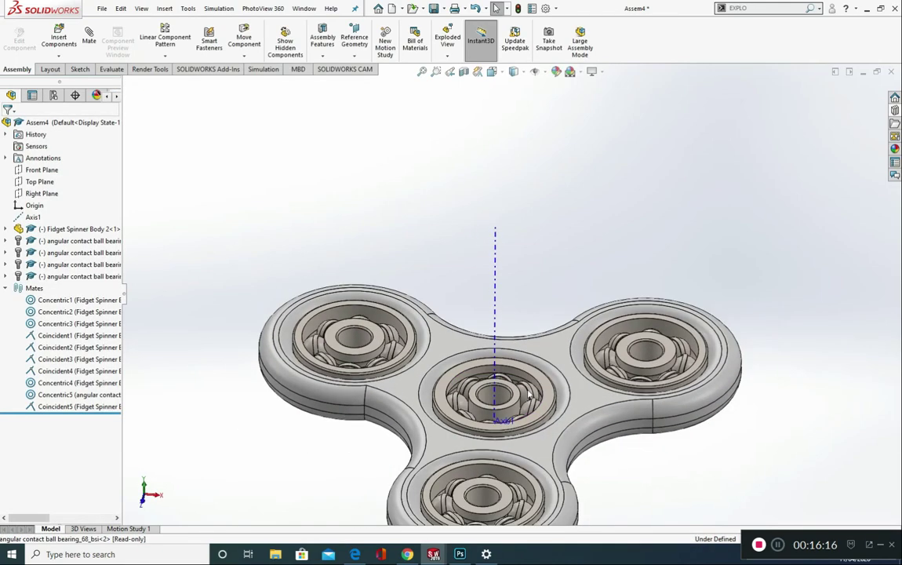
right_click(534, 375)
click(564, 318)
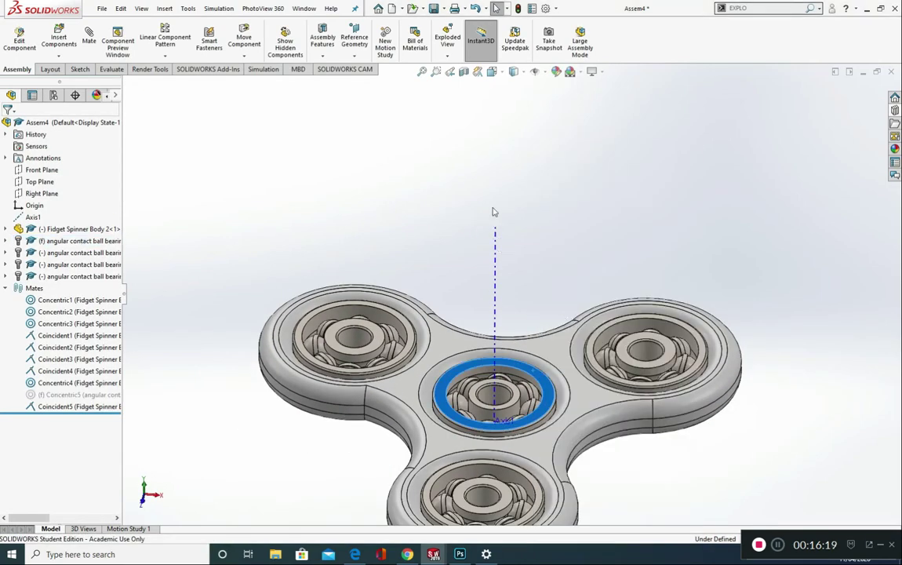
click(534, 71)
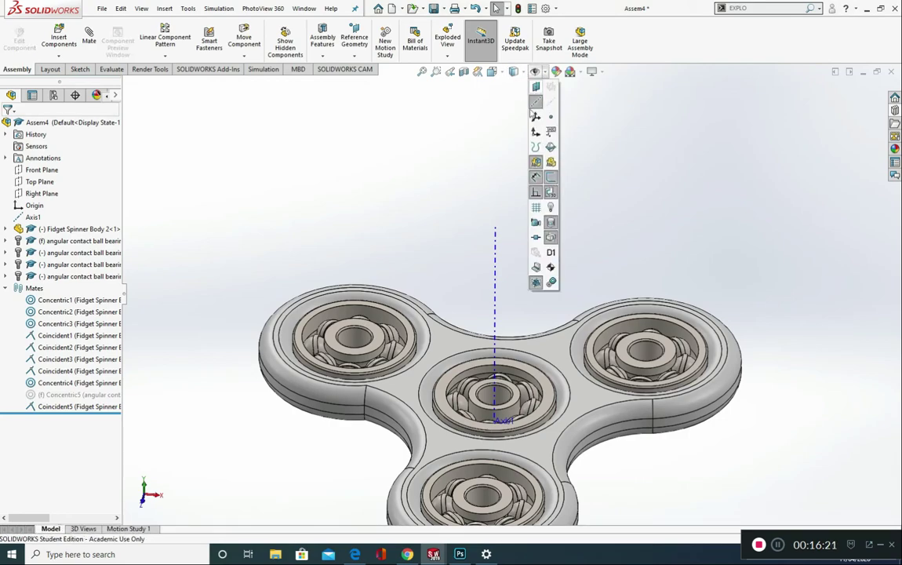
click(482, 205)
Step: Rotate the spinner body around the fixed center bearing to test that it spins
scroll(547, 430, up, 2)
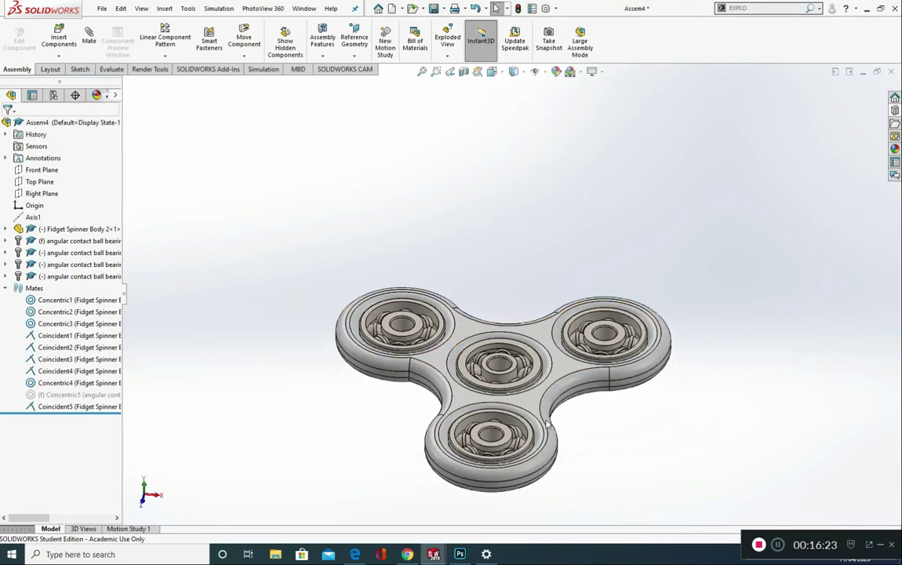
middle_drag(515, 389, 555, 350)
drag(544, 342, 493, 143)
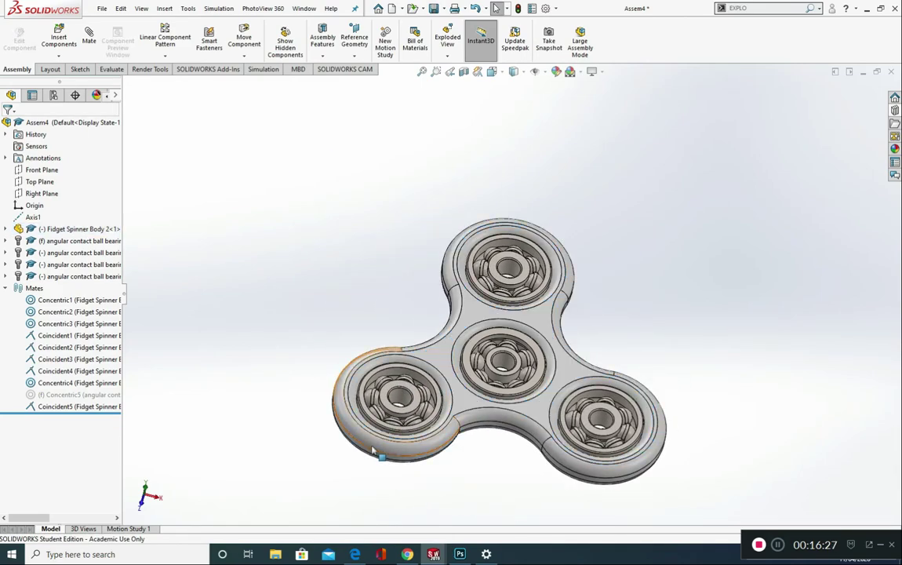
click(129, 529)
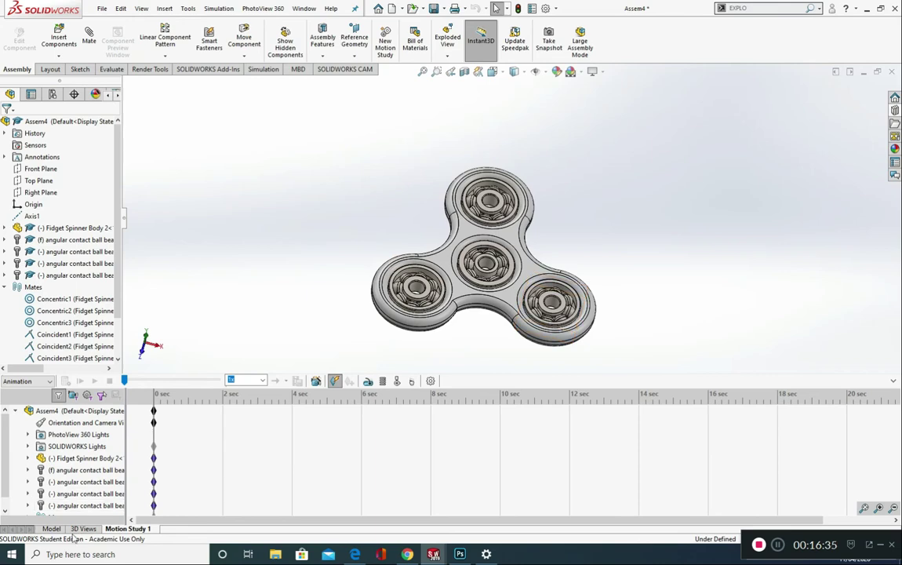
click(51, 529)
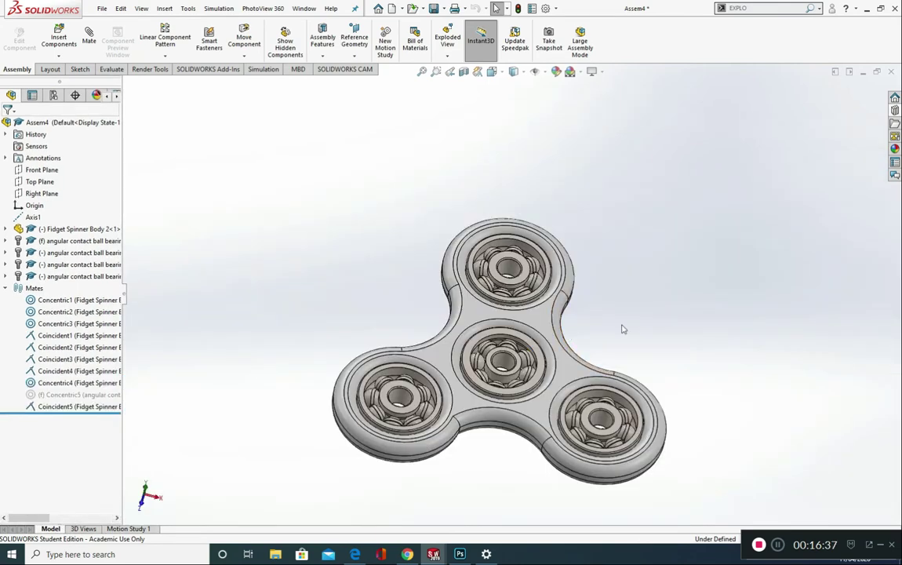
Step: Try to apply the cream high gloss plastic appearance to the spinner body
scroll(624, 330, up, 5)
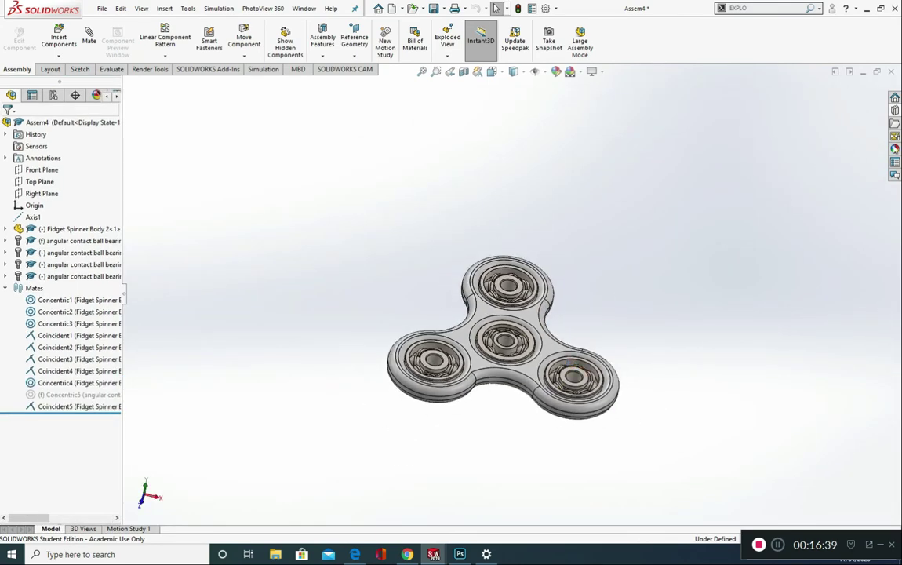
click(895, 148)
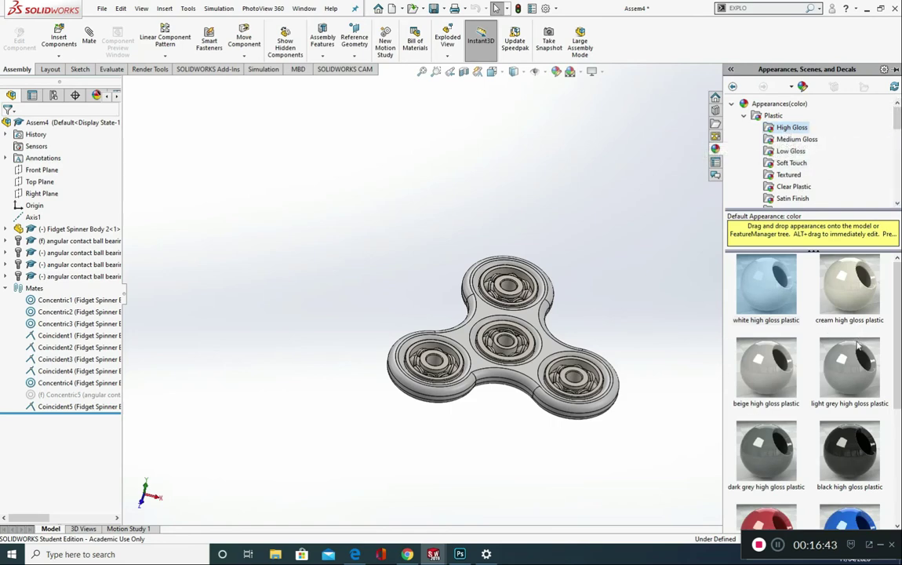
drag(852, 281, 557, 357)
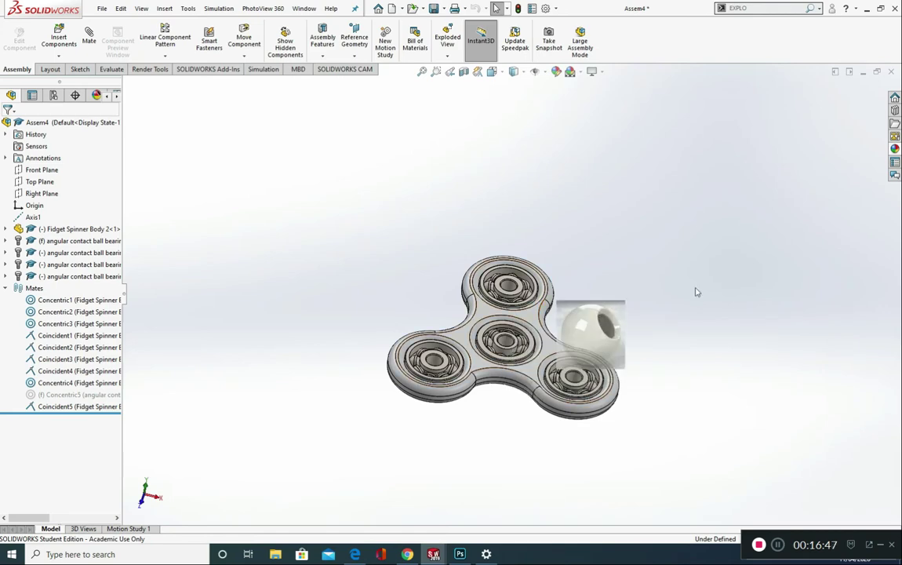
Step: Apply the brushed chromium appearance from the Chrome metals to the OuterRace feature of a bearing in one of the outer lobes
click(896, 149)
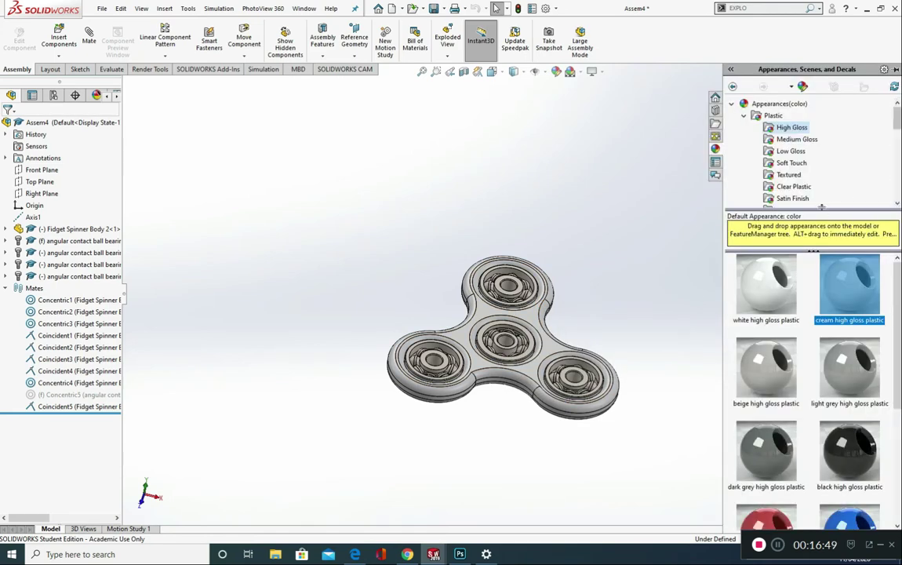
scroll(886, 153, down, 4)
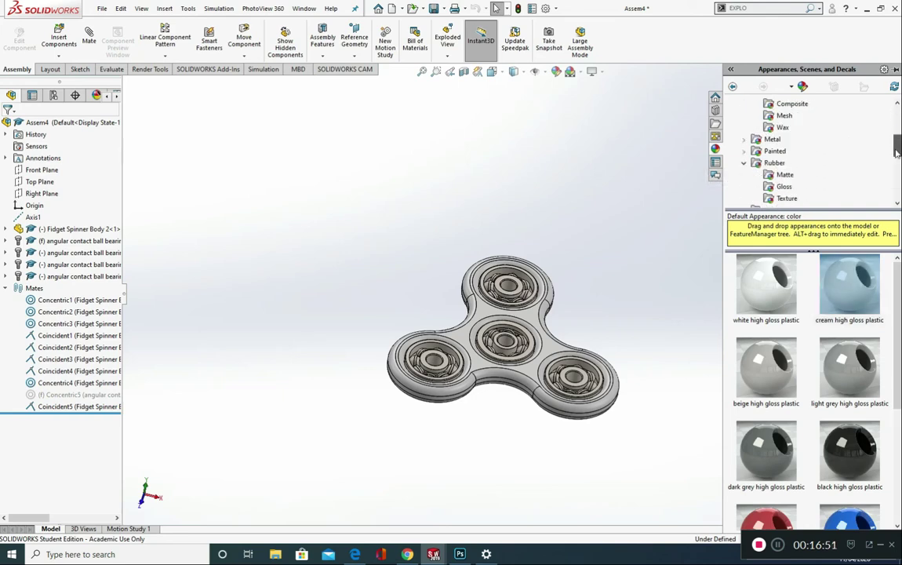
click(745, 116)
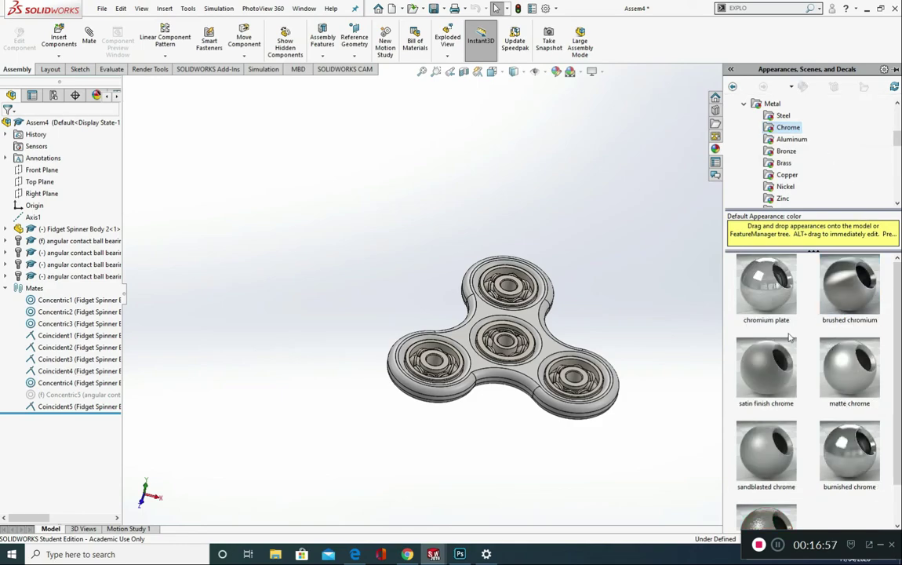
scroll(628, 362, down, 5)
mouse_move(850, 286)
mouse_down()
mouse_move(714, 350)
mouse_move(532, 363)
mouse_move(536, 351)
mouse_up()
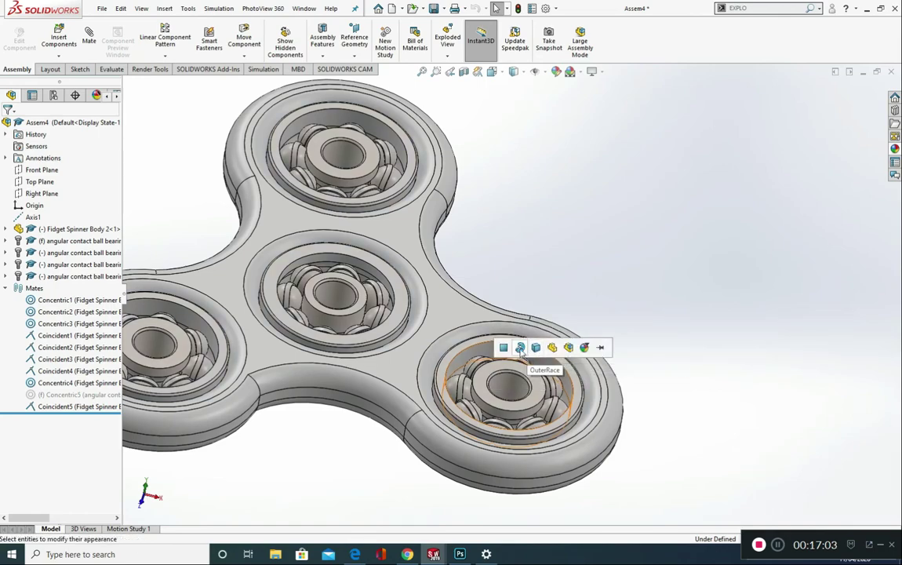
click(520, 348)
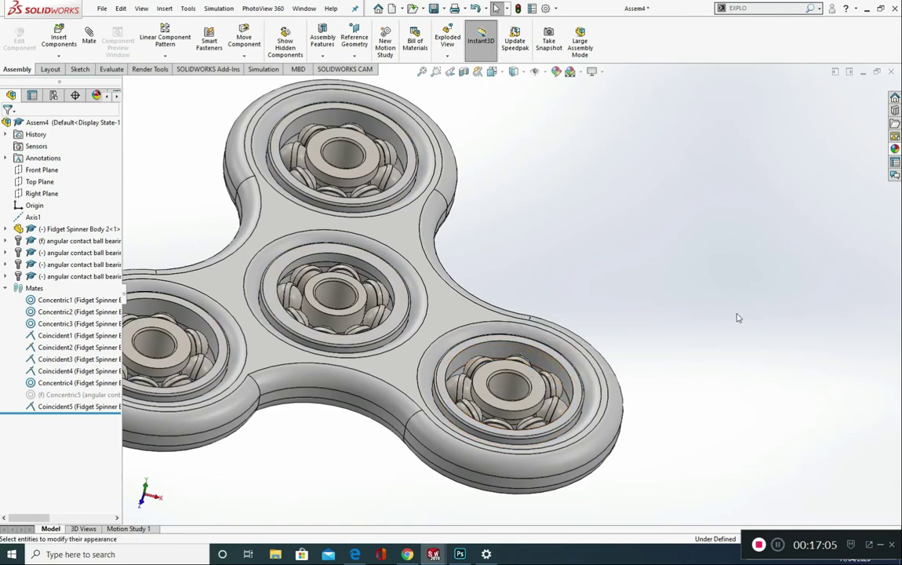
Step: Turn on a render region and reposition and widen its frame so it encloses the whole fidget spinner
scroll(666, 285, up, 3)
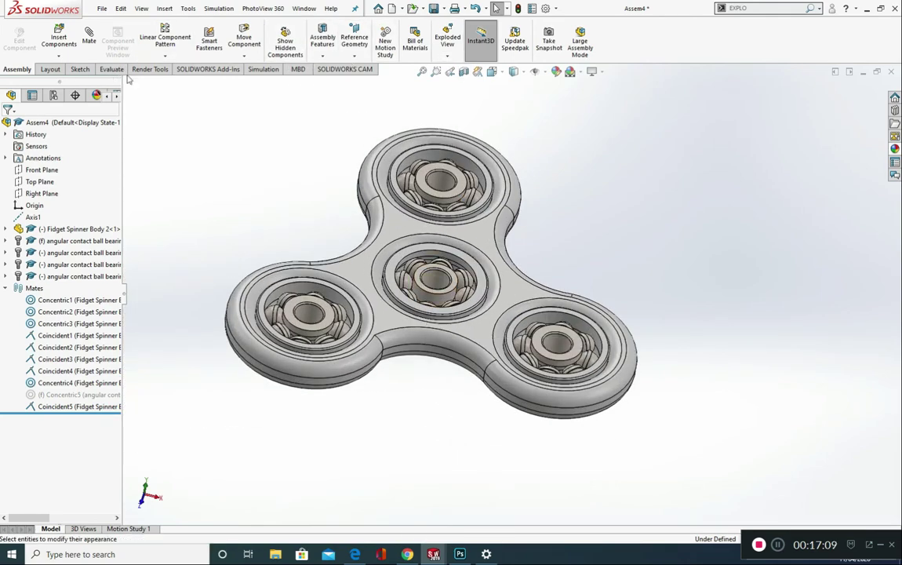
click(208, 69)
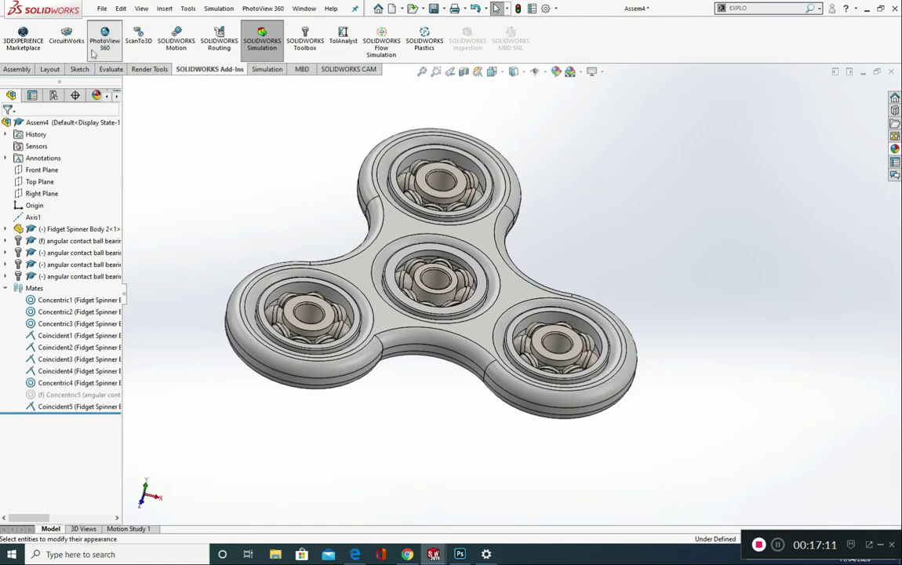
click(148, 69)
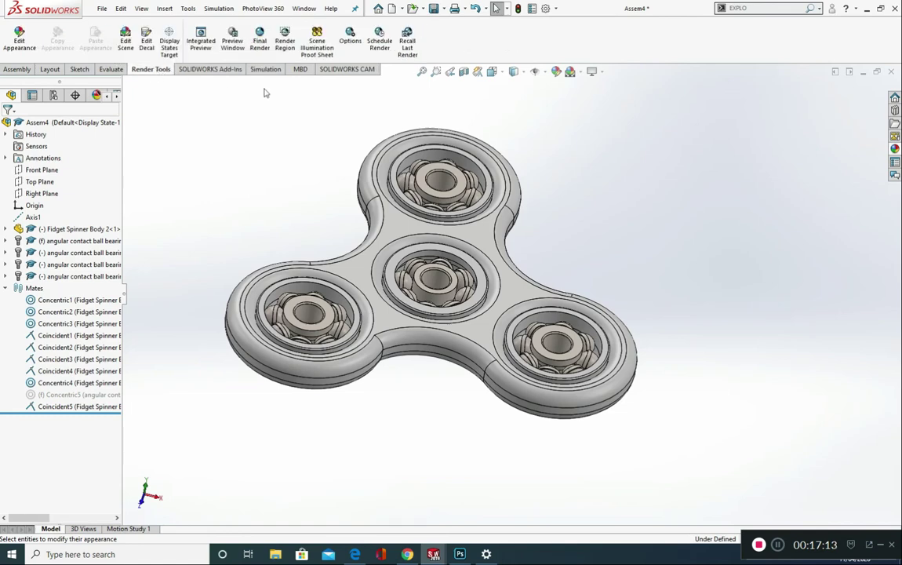
click(284, 45)
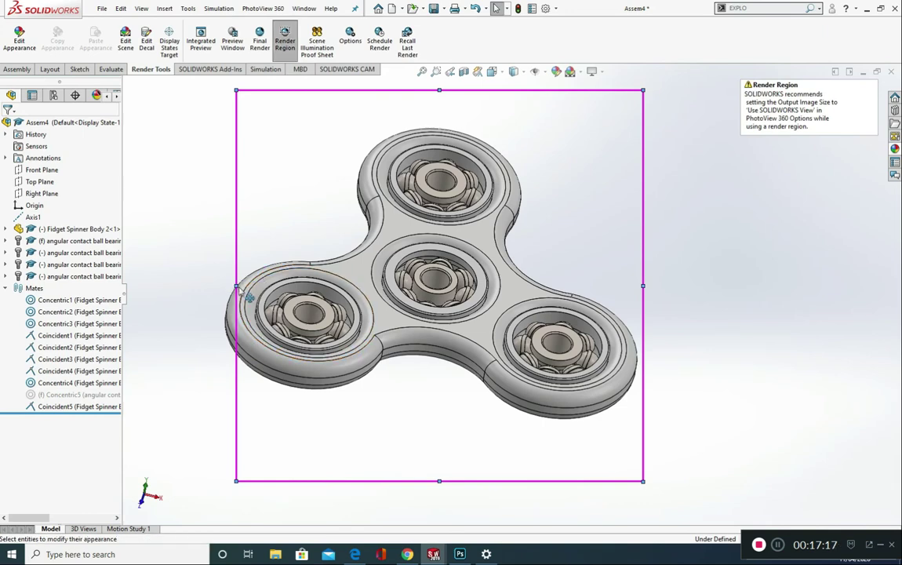
drag(248, 296, 213, 292)
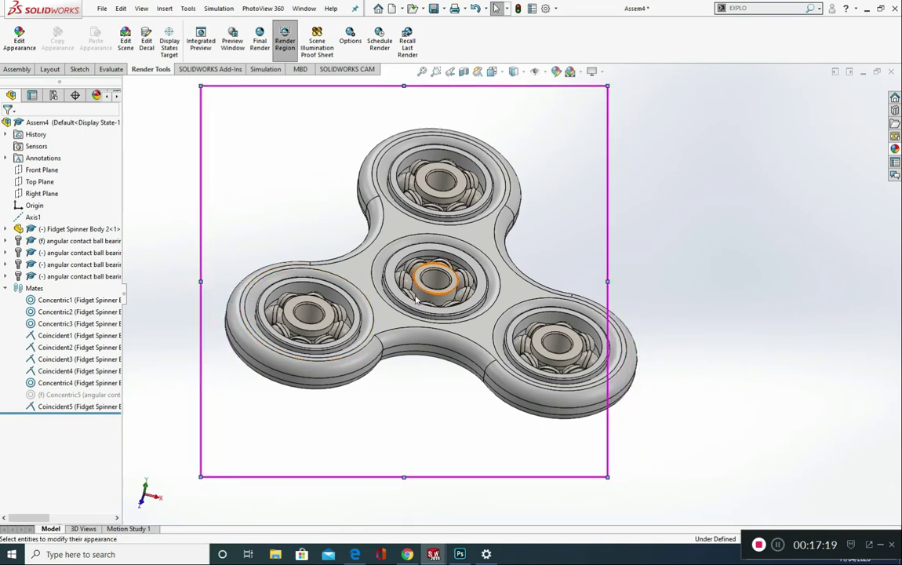
drag(610, 282, 765, 292)
drag(609, 281, 685, 280)
scroll(664, 292, up, 2)
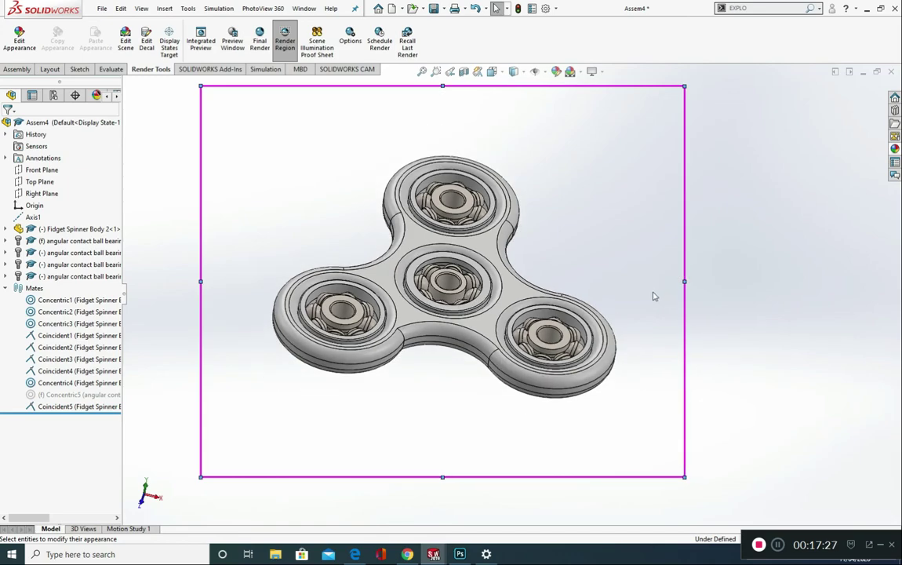
Step: Set the model to the isometric orientation, fit it within the render region and start a PhotoView 360 final render
scroll(487, 290, down, 5)
scroll(408, 271, up, 6)
scroll(395, 266, down, 3)
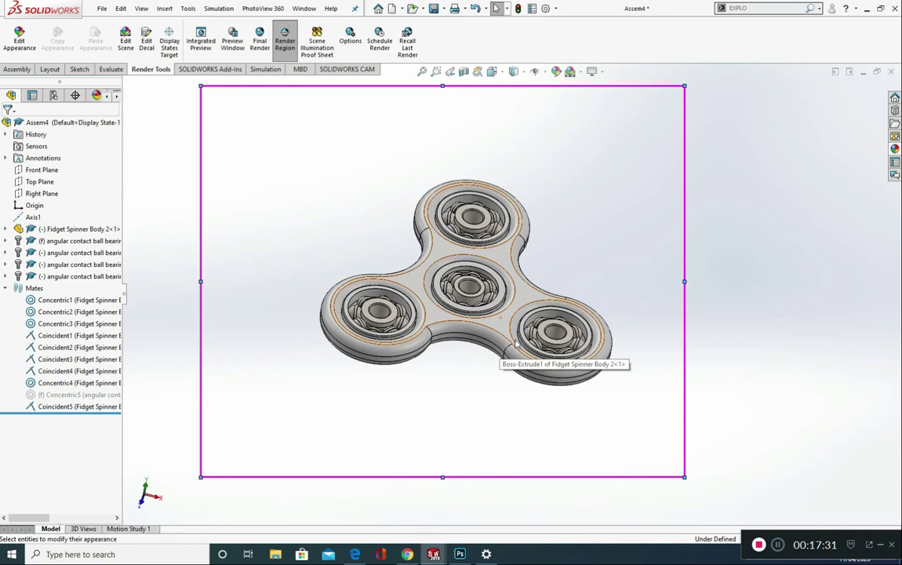
key(ctrl+7)
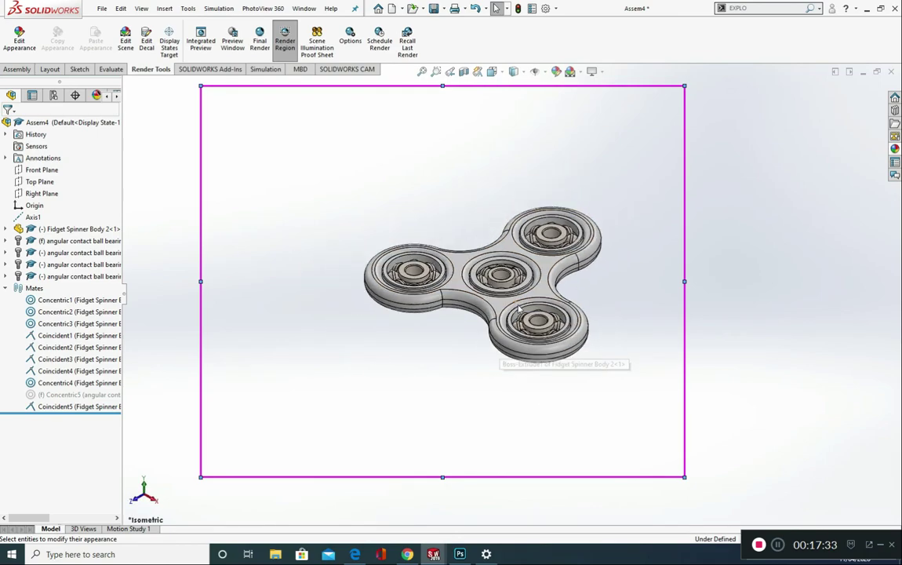
scroll(400, 229, down, 2)
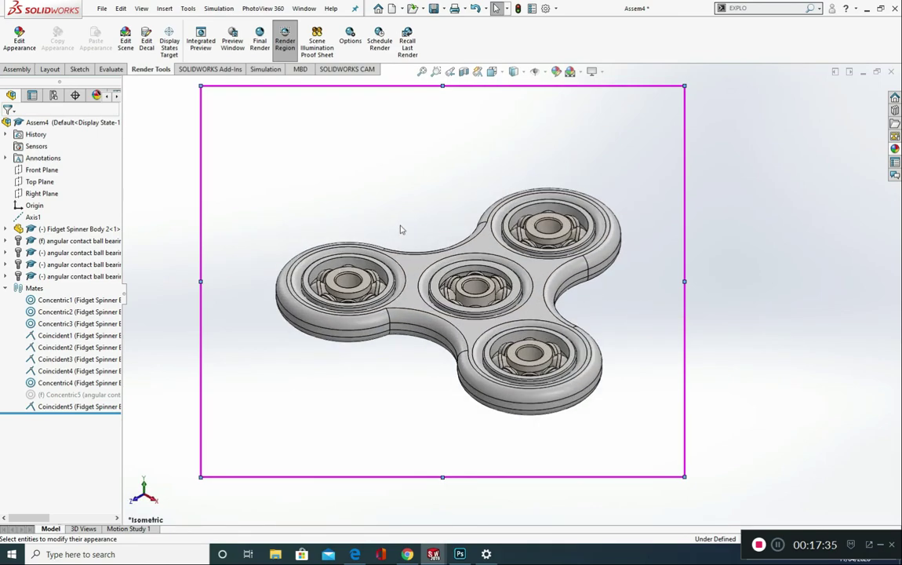
scroll(620, 400, up, 3)
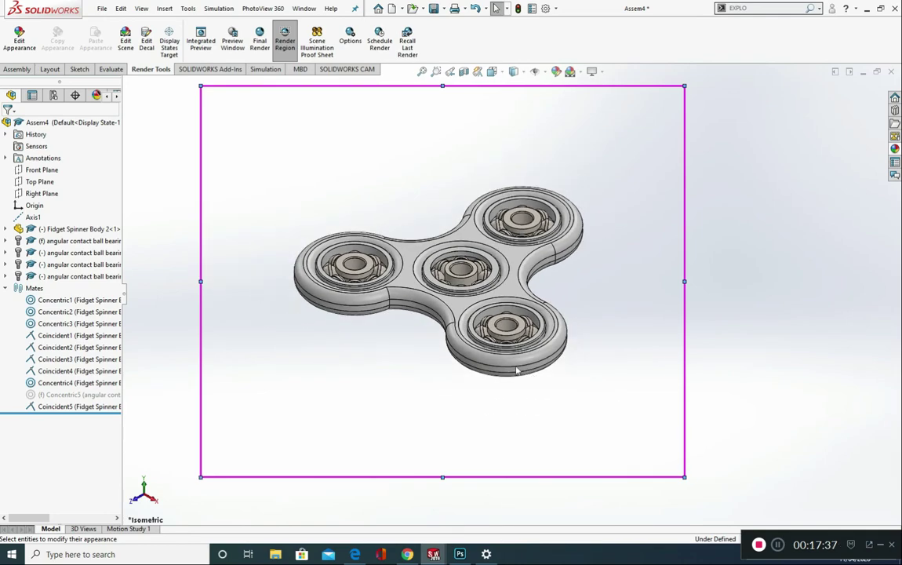
click(262, 40)
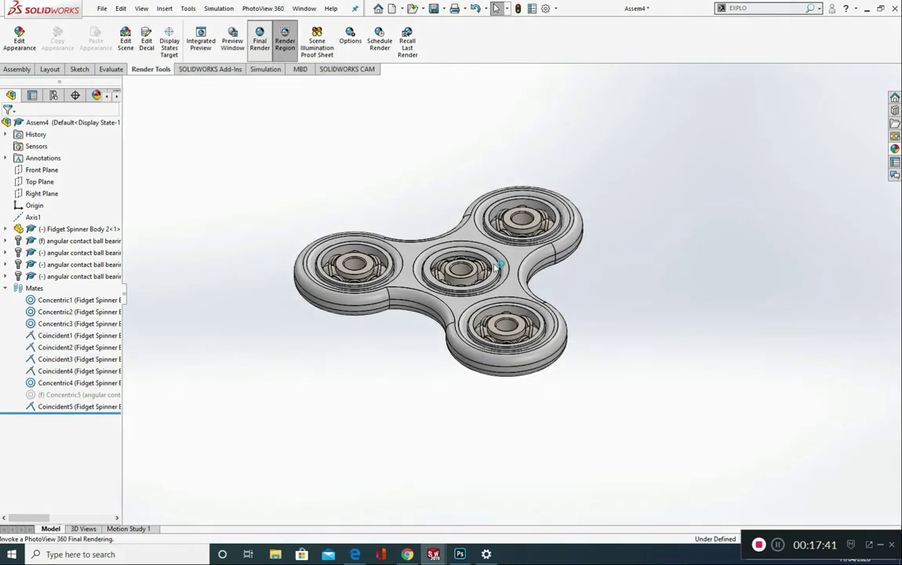